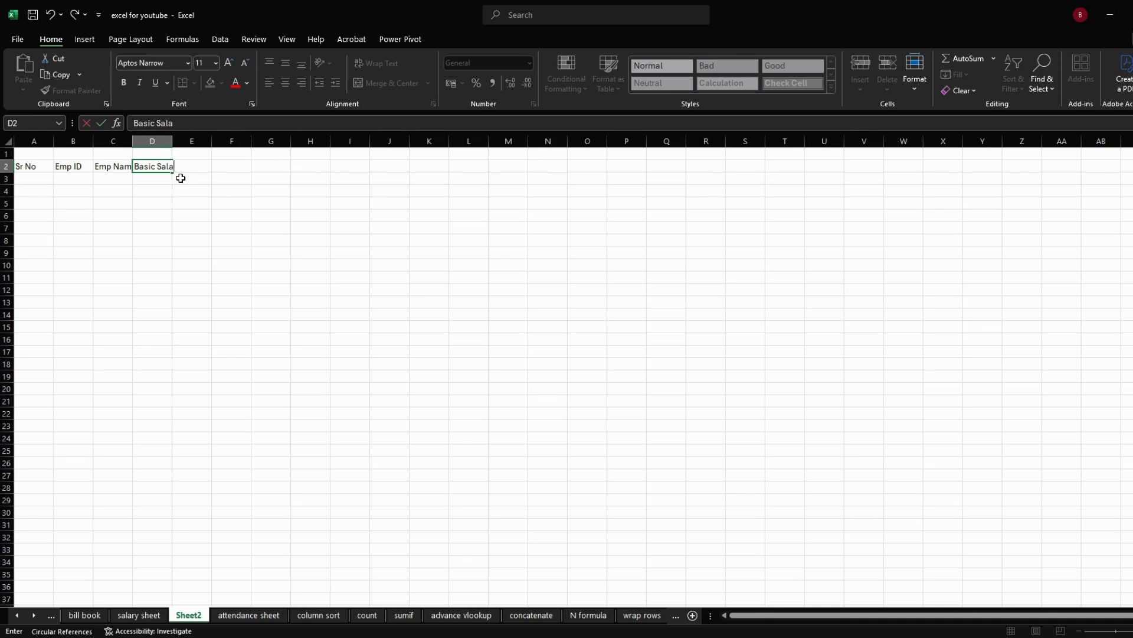
Finish the Basic Salary header in D2 and enter the headers HRA(10%) in E2 and DA(5%) in F2.
type("ry")
key("Tab")
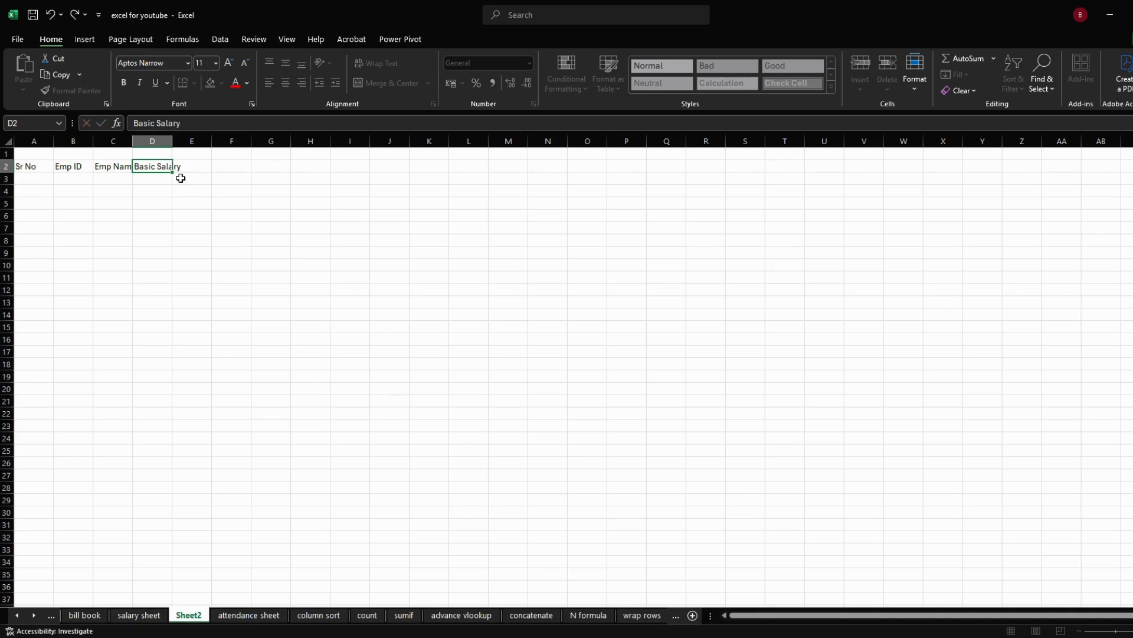
type("HR")
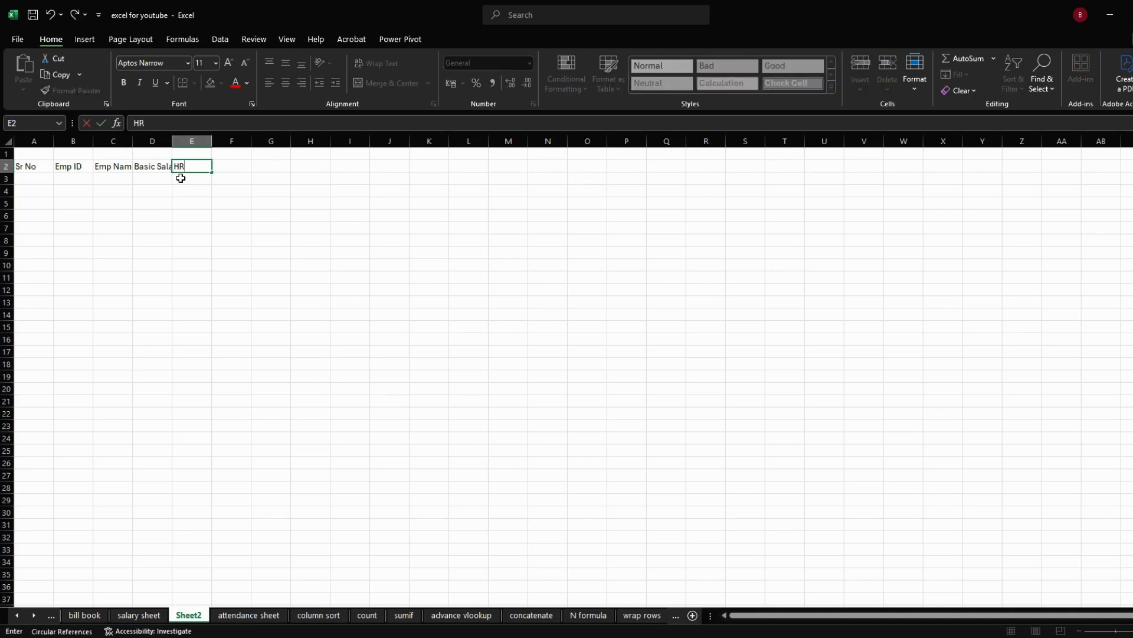
type("A(10%)")
key("Tab")
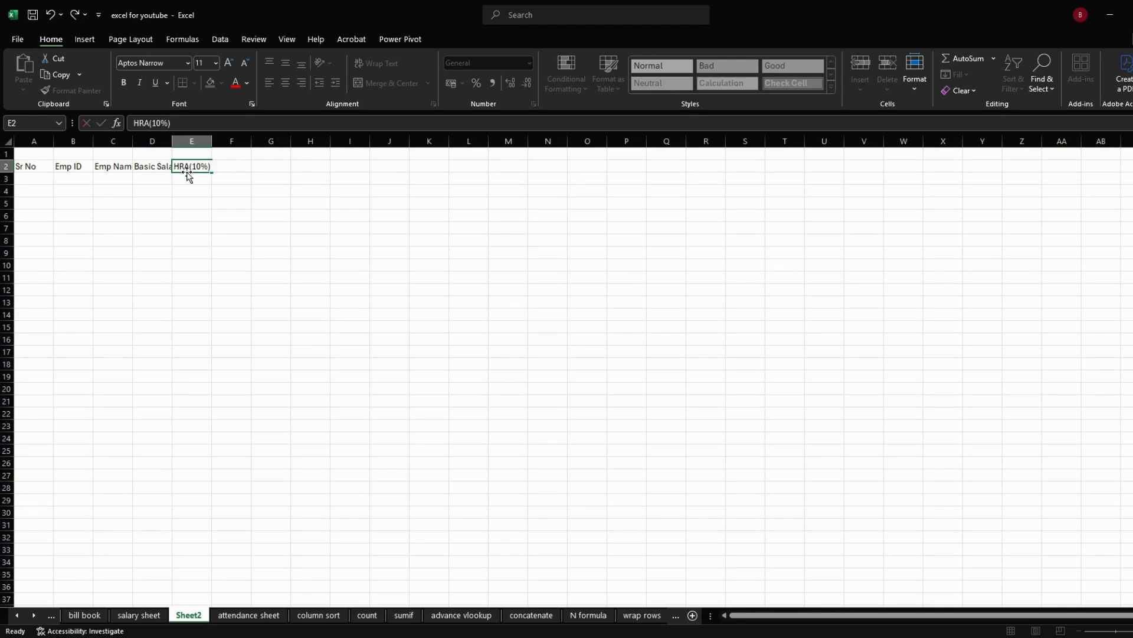
type("DA")
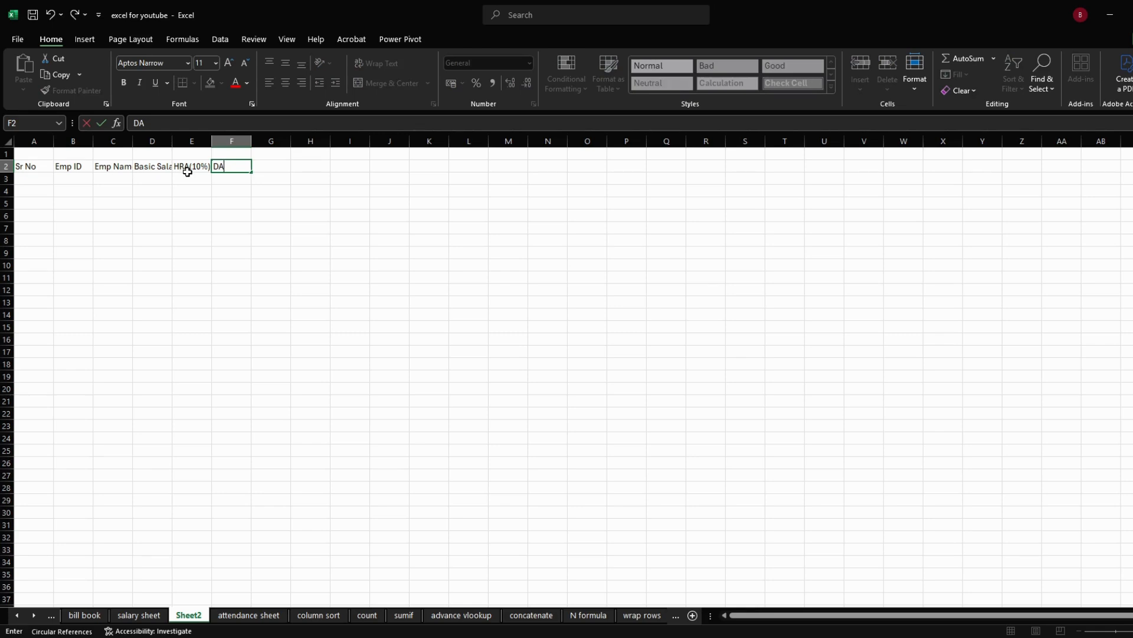
type("(5%)")
key("Tab")
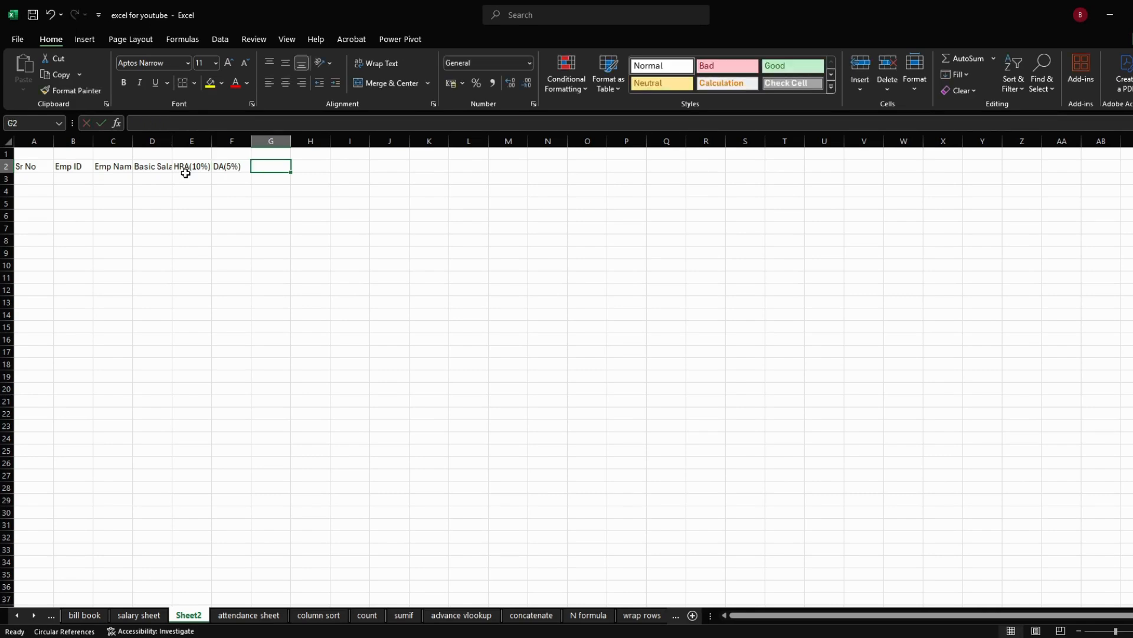
Enter the headers TA(4%) in G2 and PF(8%) in H2.
type("T")
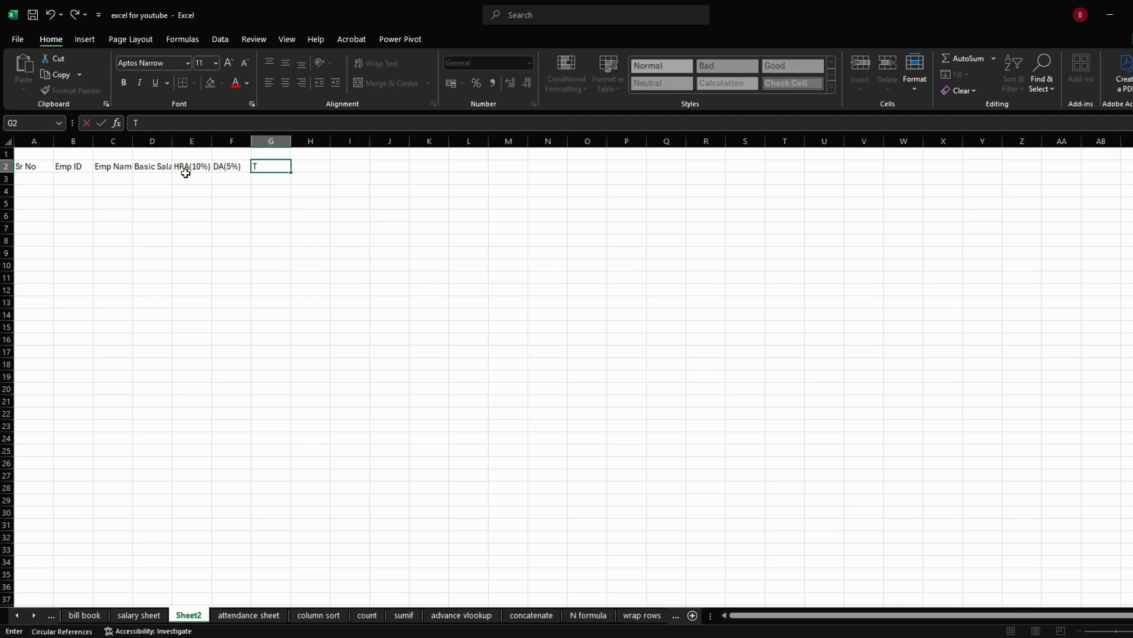
type("aA(45")
key("BackSpace")
type("%)")
key("Tab")
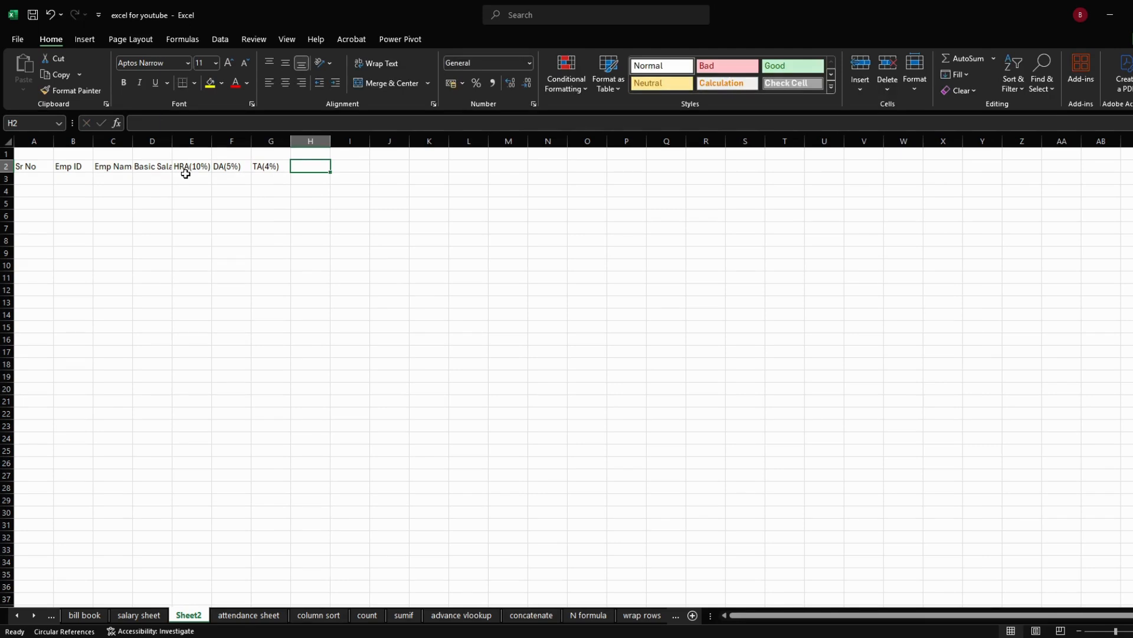
type("P")
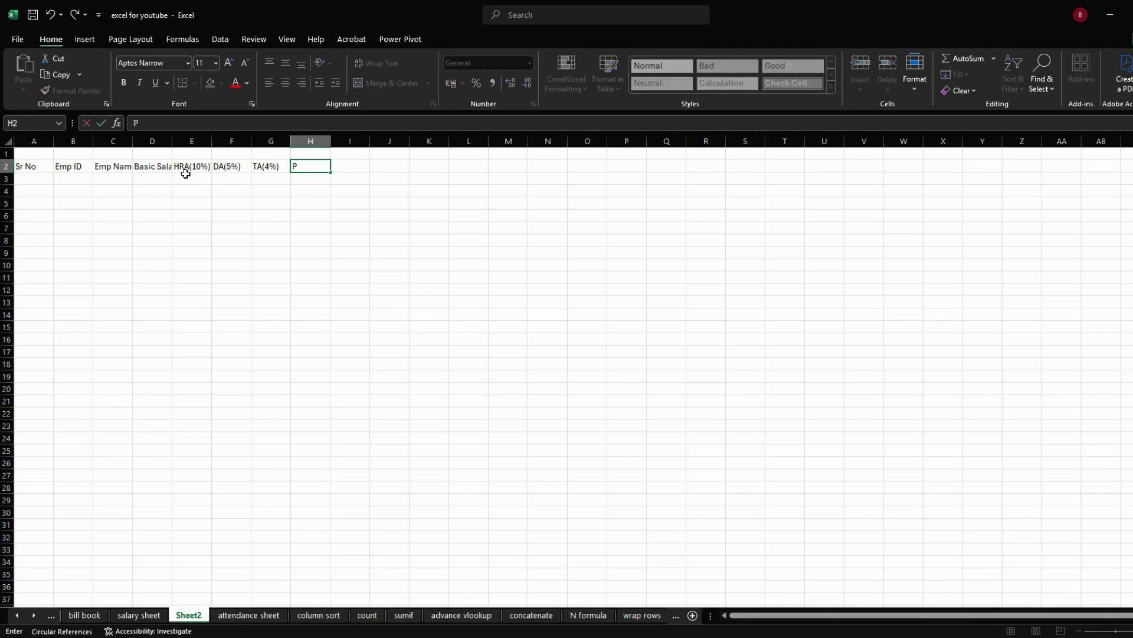
type("F(8%")
key("Tab")
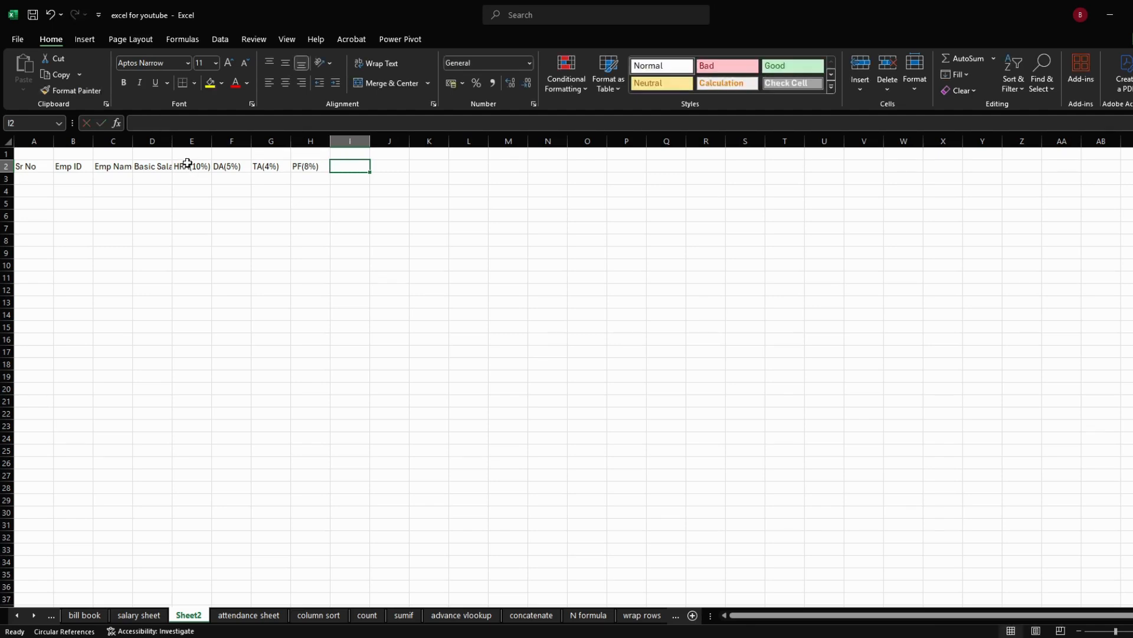
Add the headers ESI(3%) in I2 and Prof.Tax in J2.
type("E")
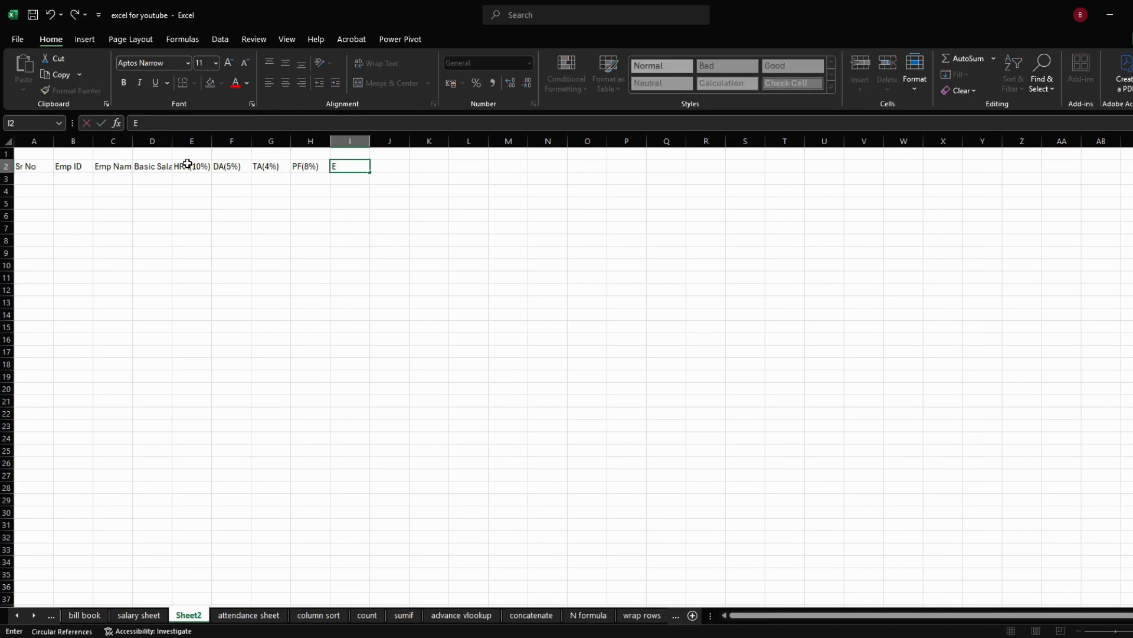
type("SI(3%")
key("Tab")
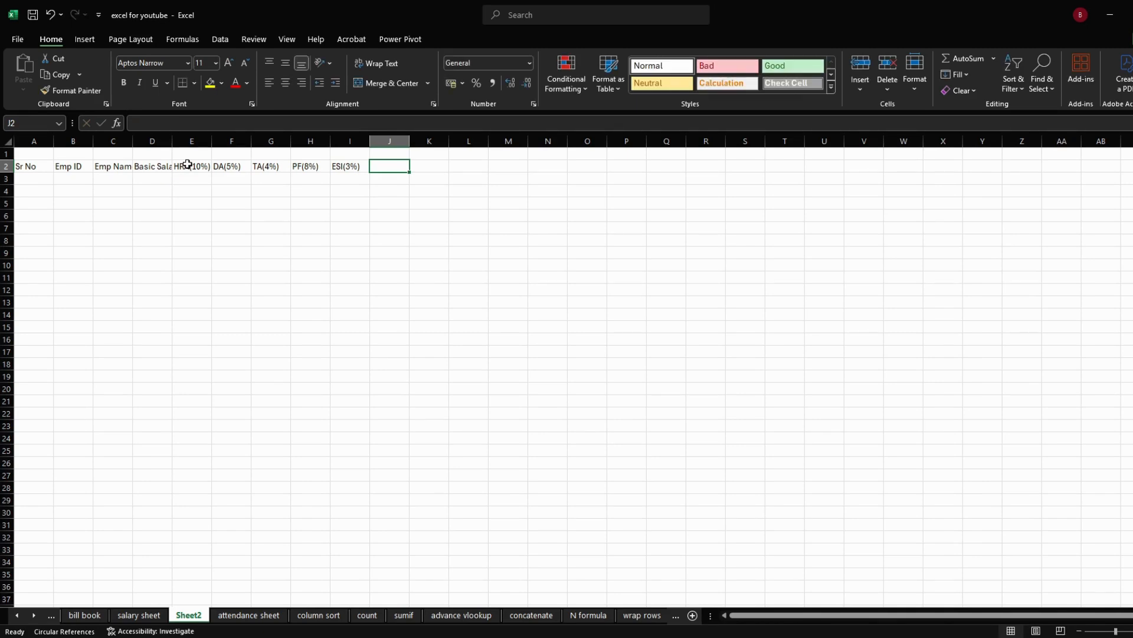
type("Pro")
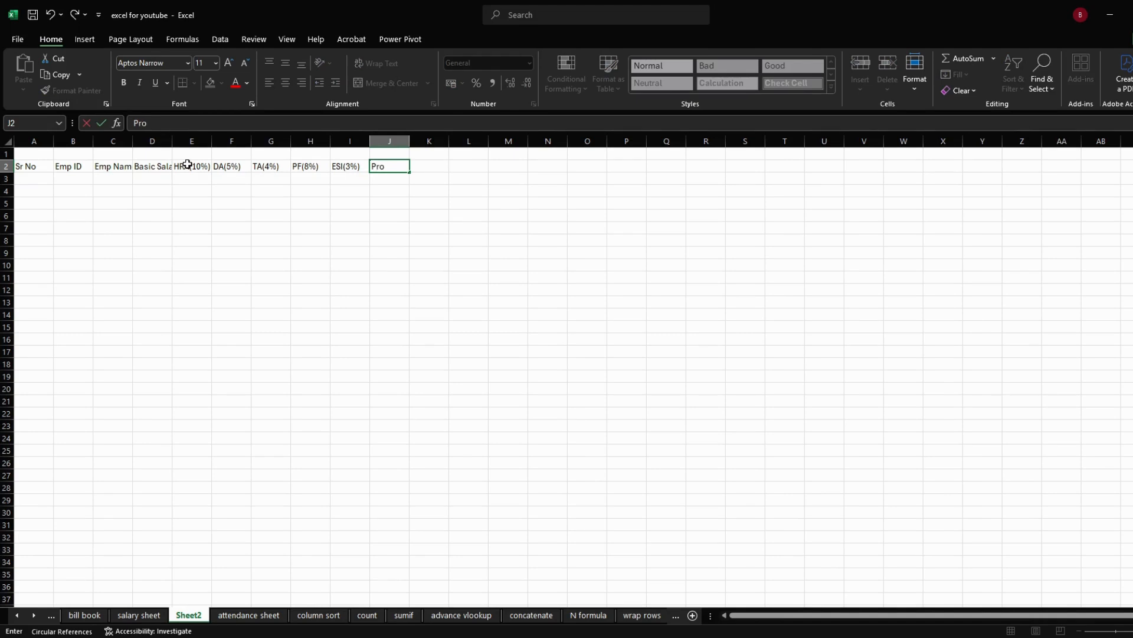
type("f.Tax")
key("Tab")
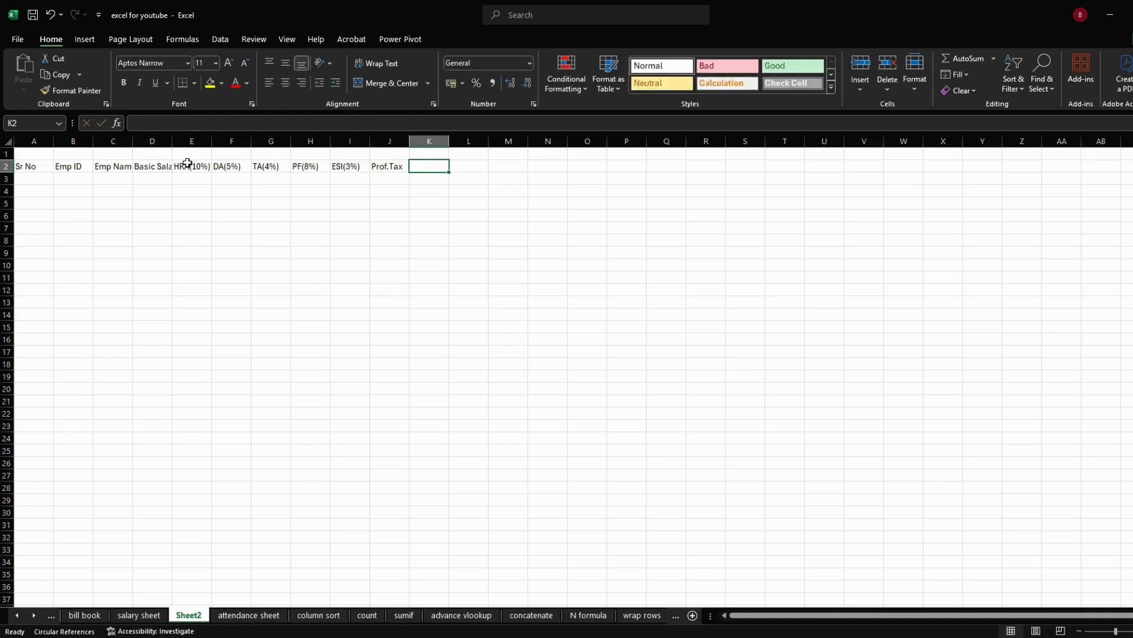
Enter the headers One Day Salary, Attend. and Gross Salary in cells K2 to M2.
type("One D")
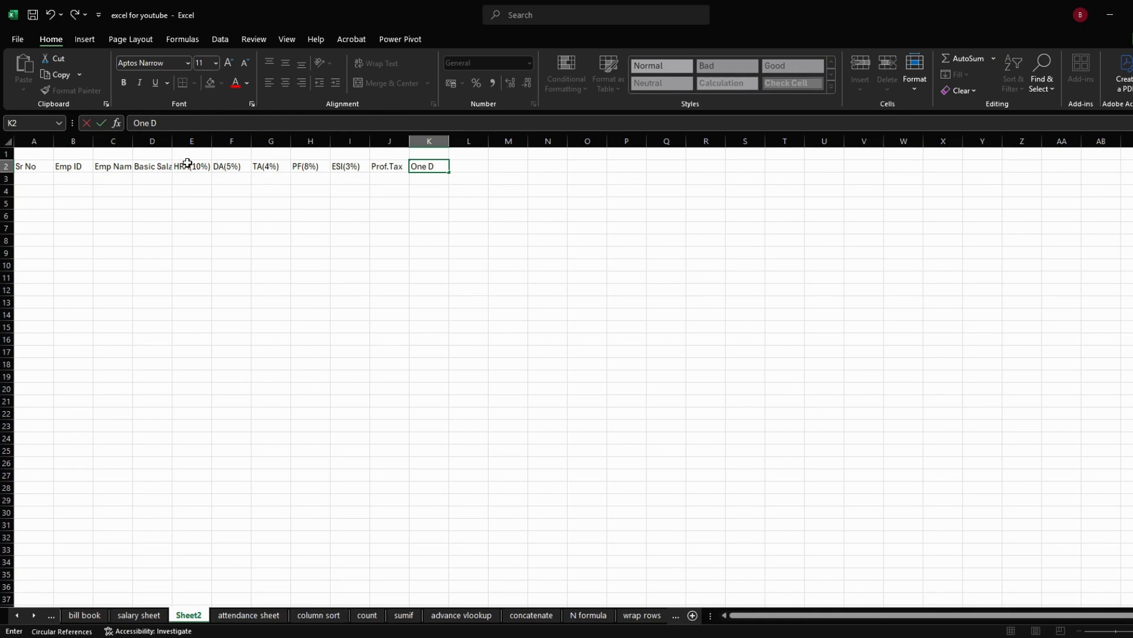
type("ay Salary")
key("Tab")
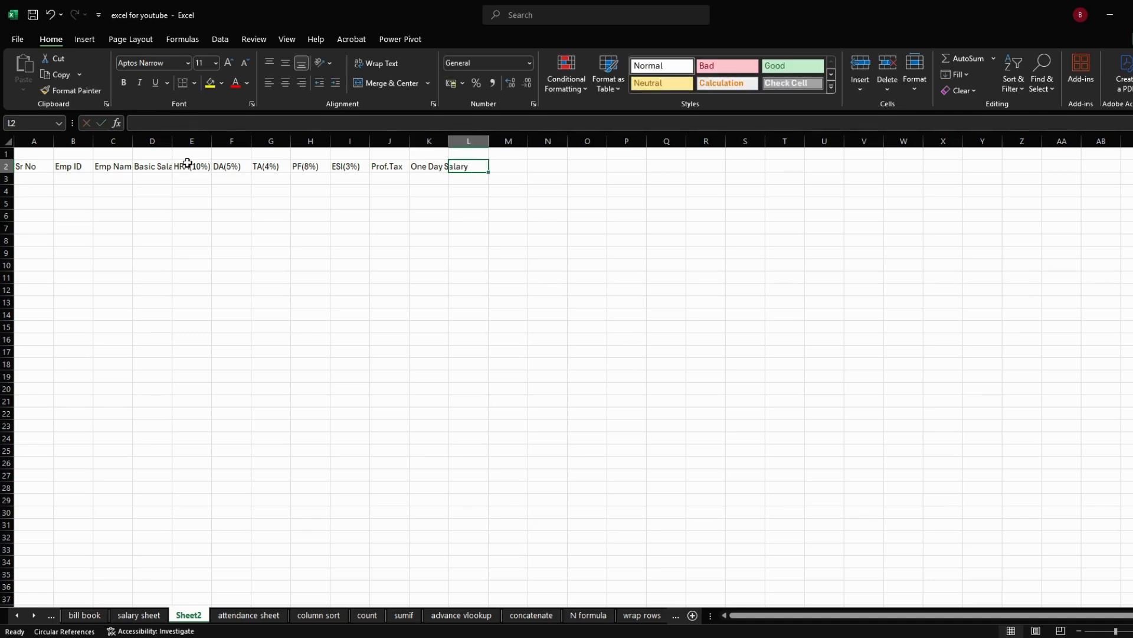
type("Att")
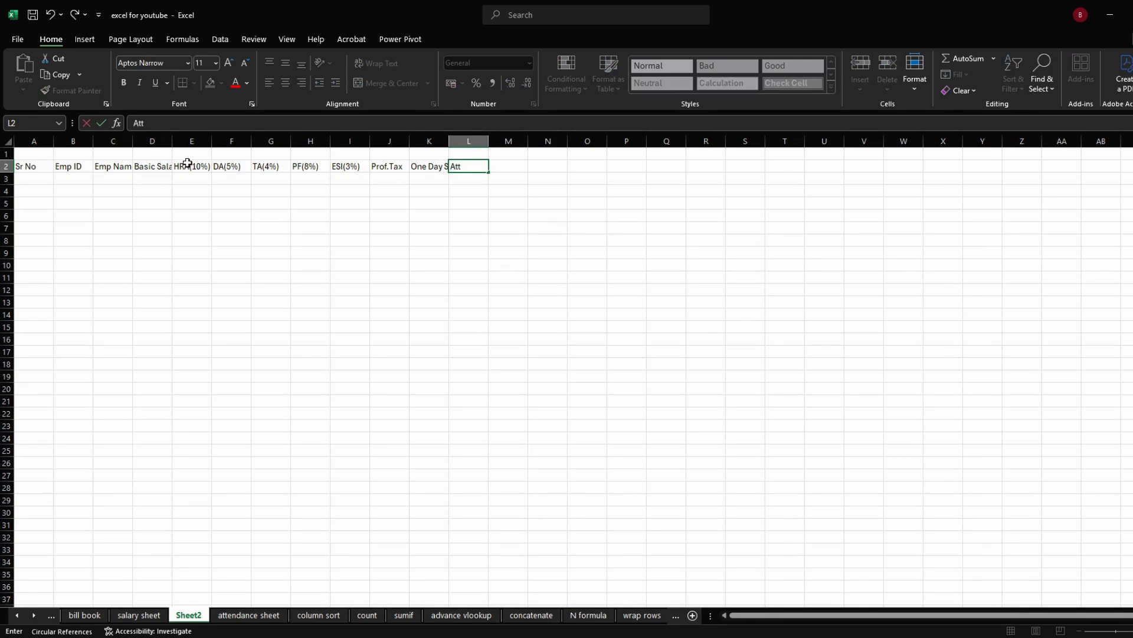
type("end.")
key("Tab")
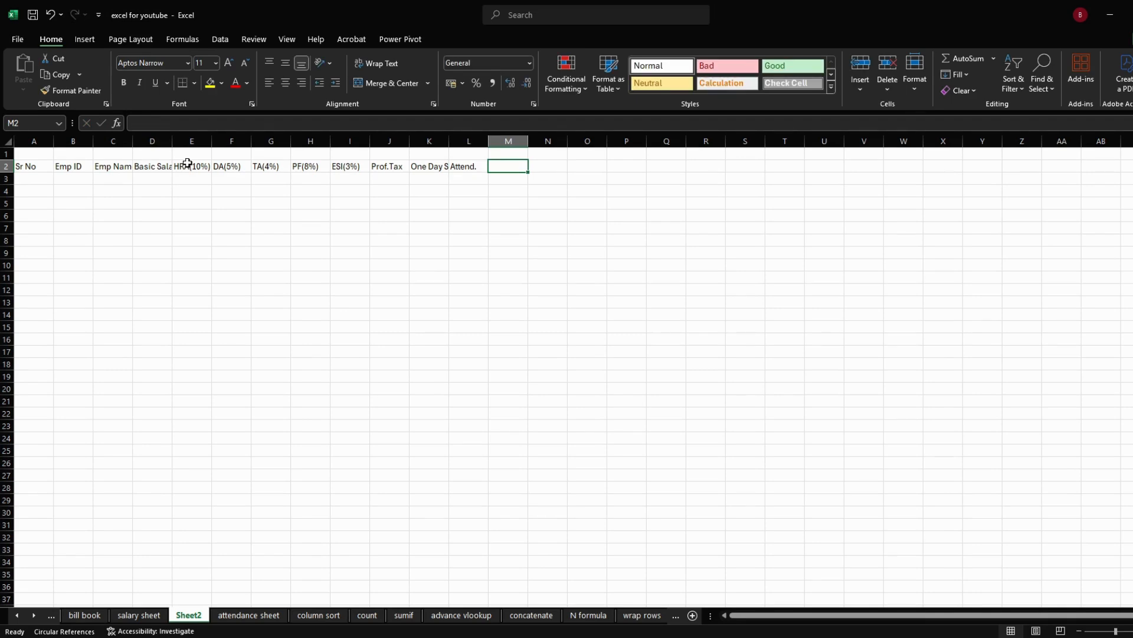
type("G")
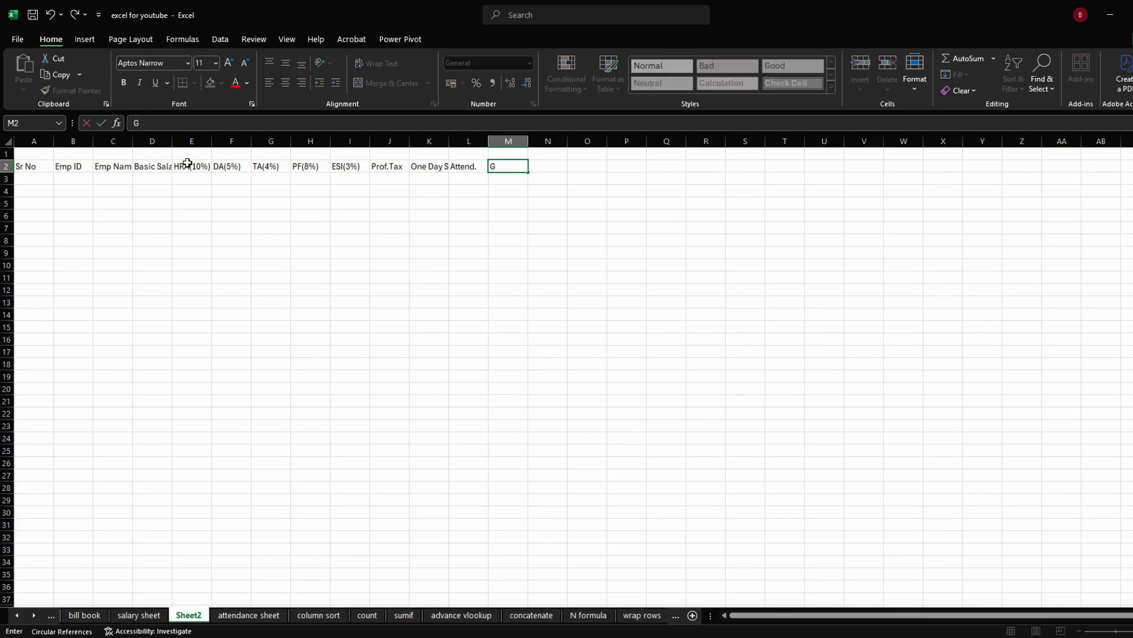
type("ross Salary")
key("Tab")
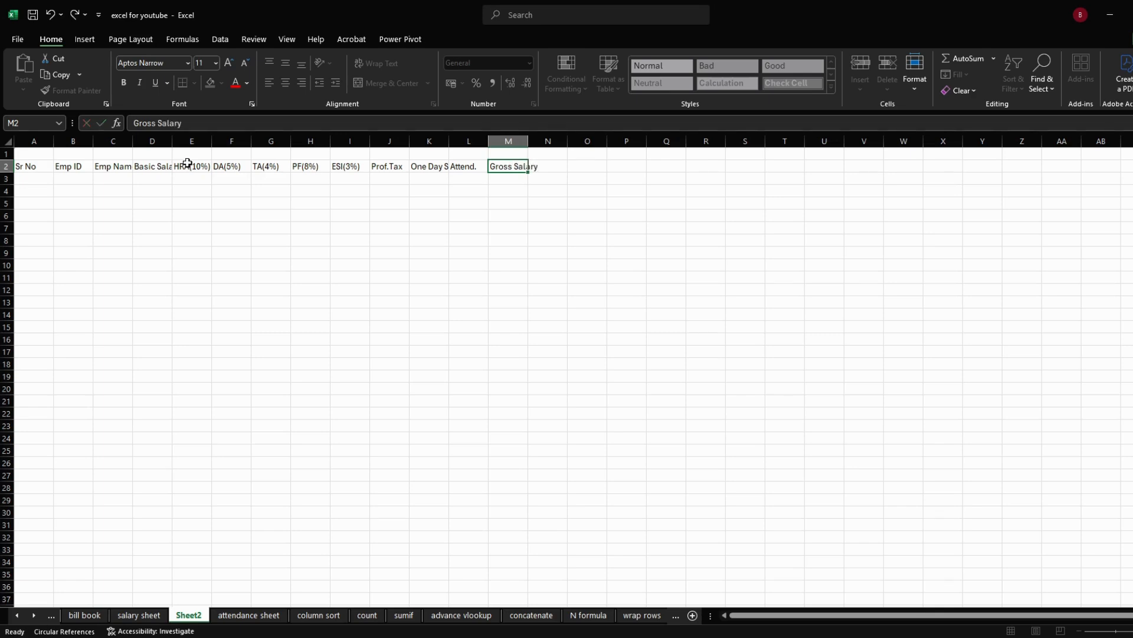
Complete the header row with Over time in N2 and Net Salary in O2.
type("B")
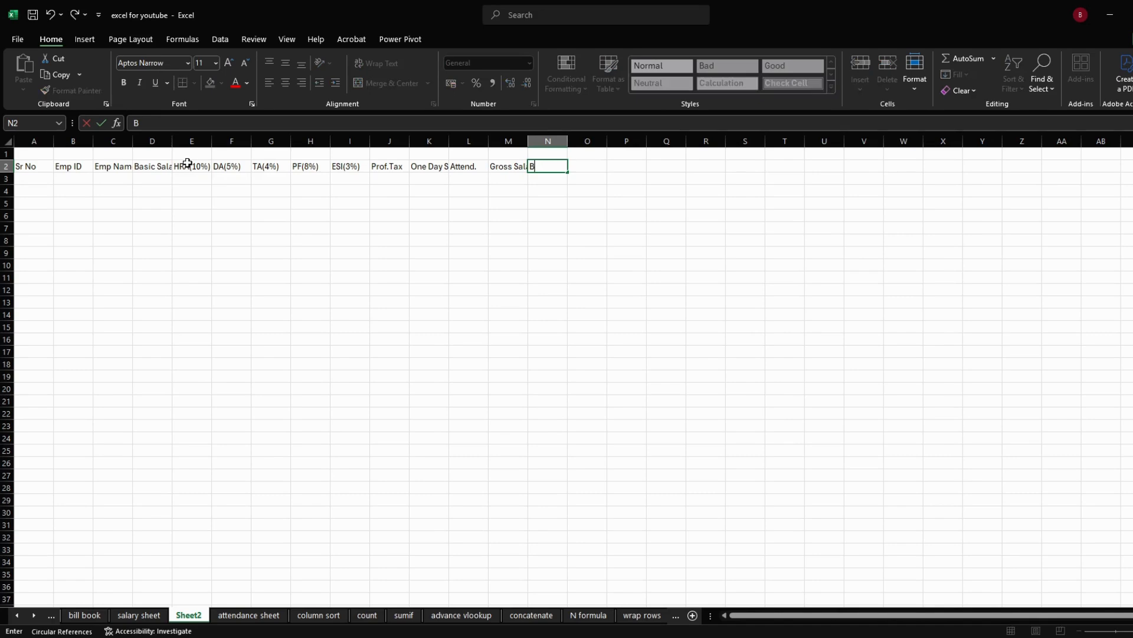
type("onus")
key("BackSpace")
key("BackSpace")
key("BackSpace")
key("BackSpace")
key("BackSpace")
type("Over time")
key("Tab")
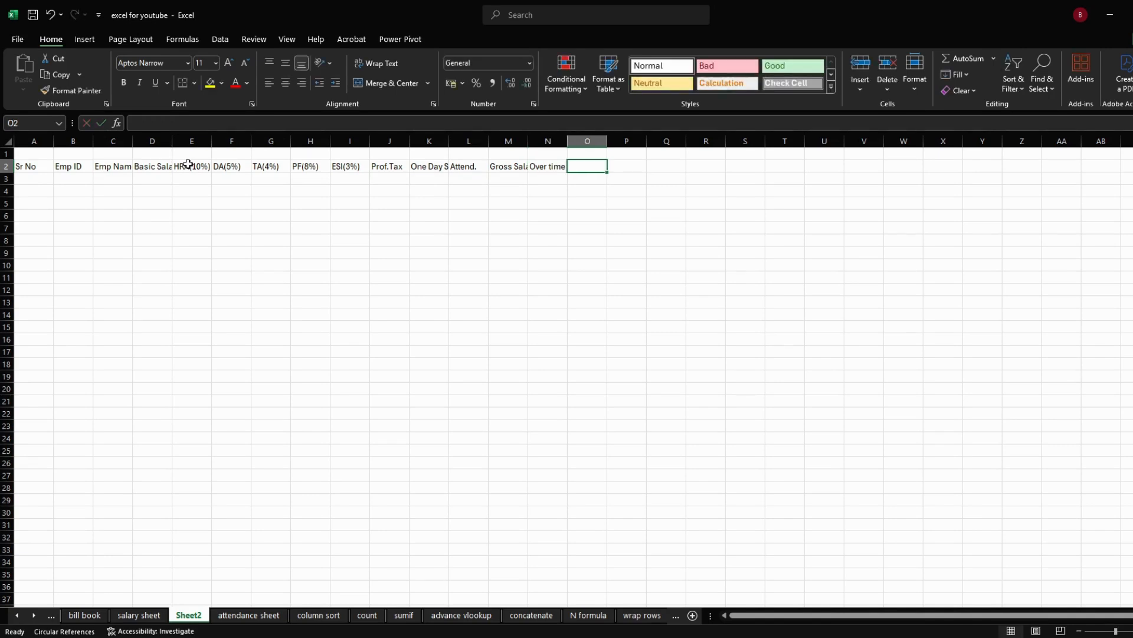
type("Ne")
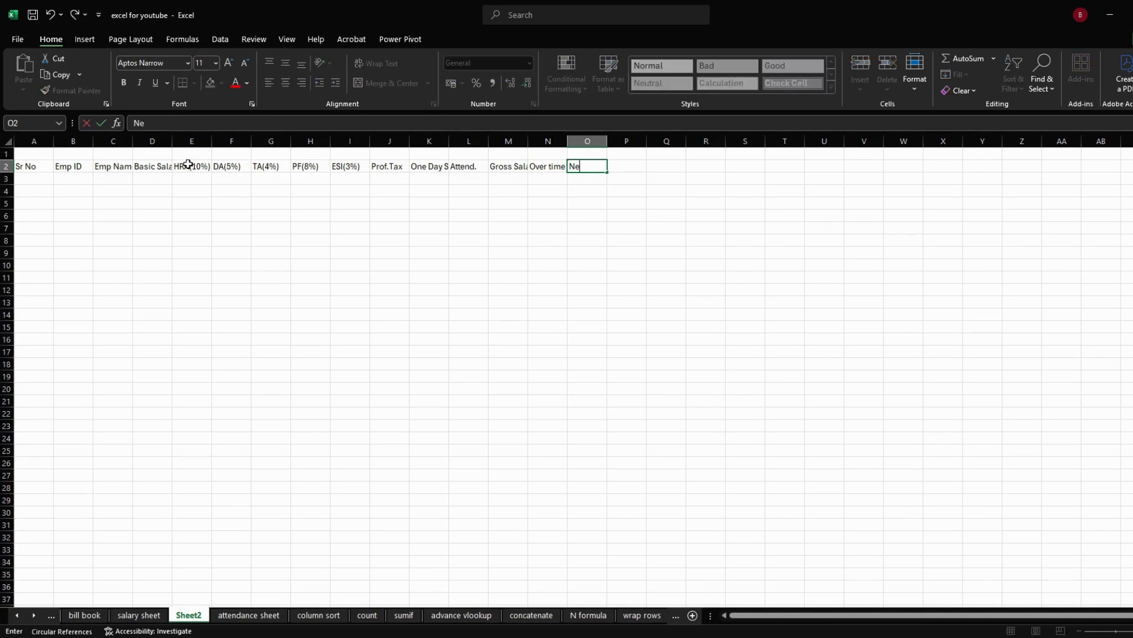
type("tS")
key("BackSpace")
type("Salary")
key("Return")
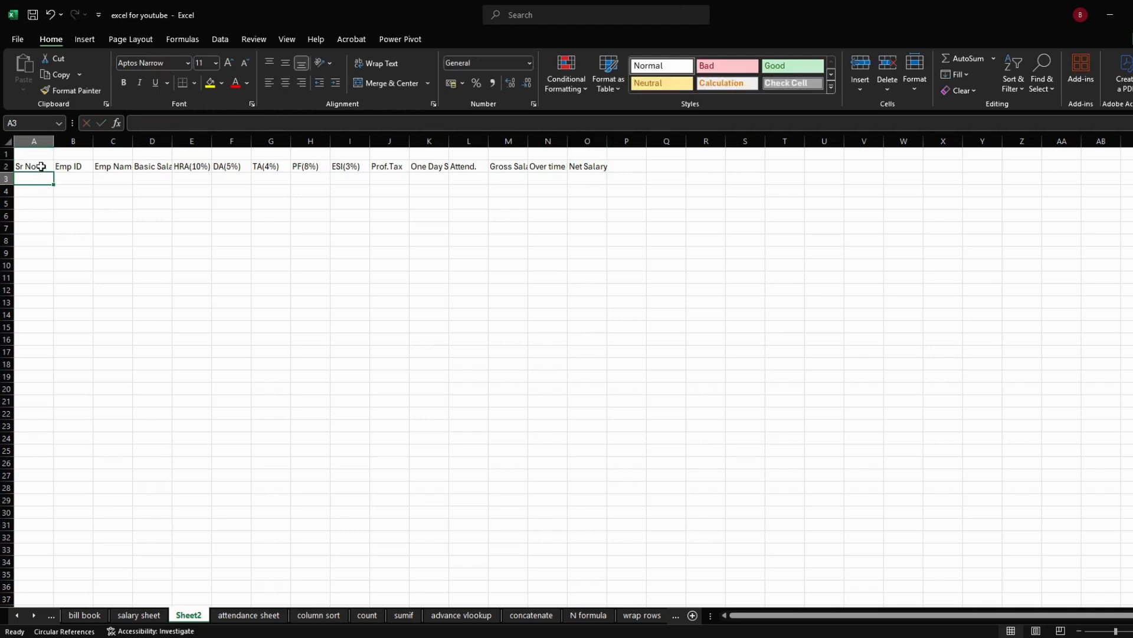
Autofit column C to its Emp Name header and wrap the text of all headers in A2:O2.
left_click_drag(39, 167, 384, 168)
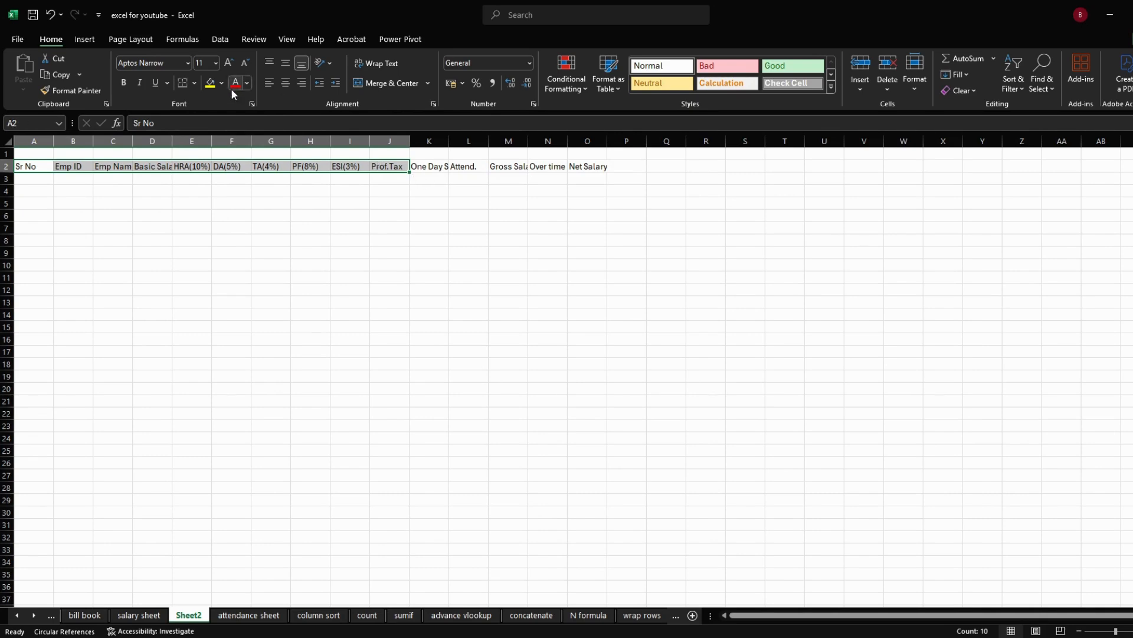
double_click(133, 142)
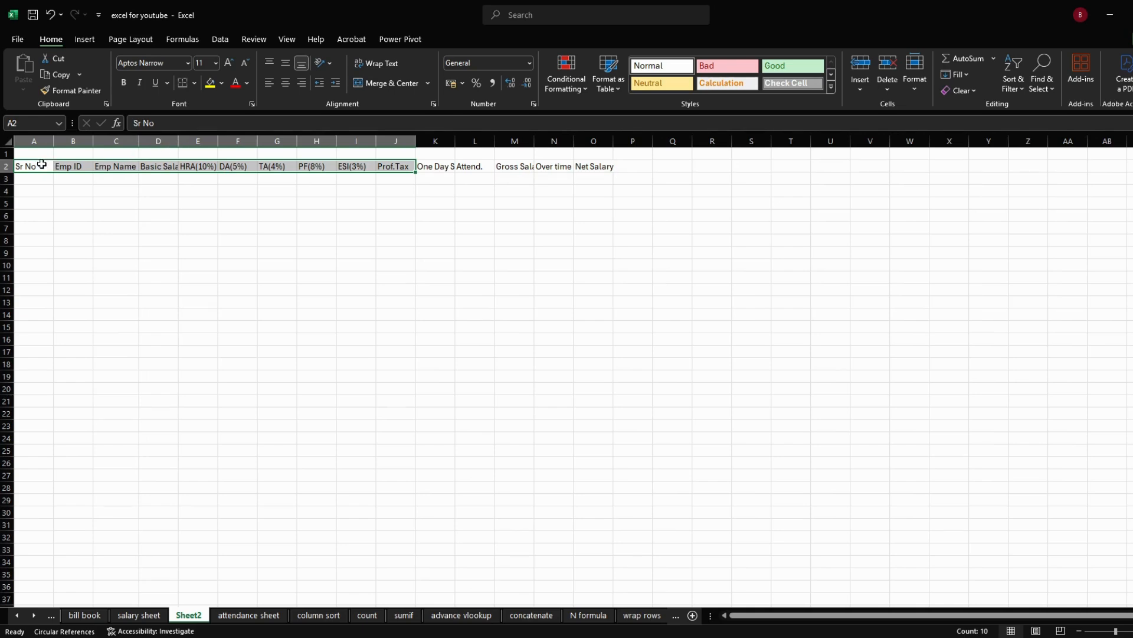
left_click_drag(41, 165, 595, 169)
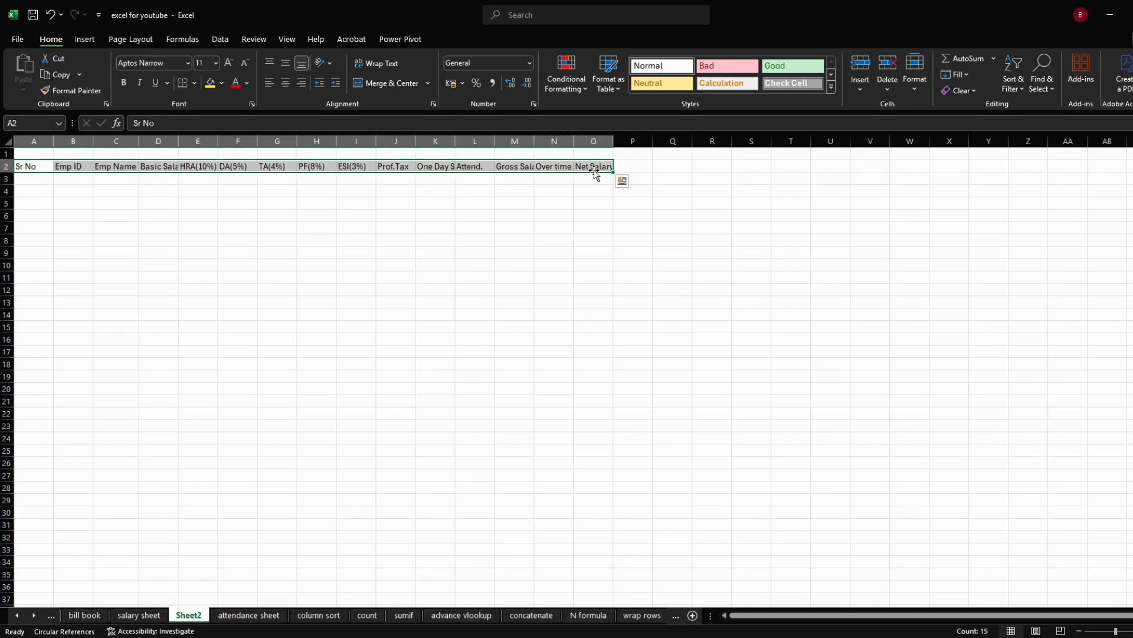
left_click(384, 62)
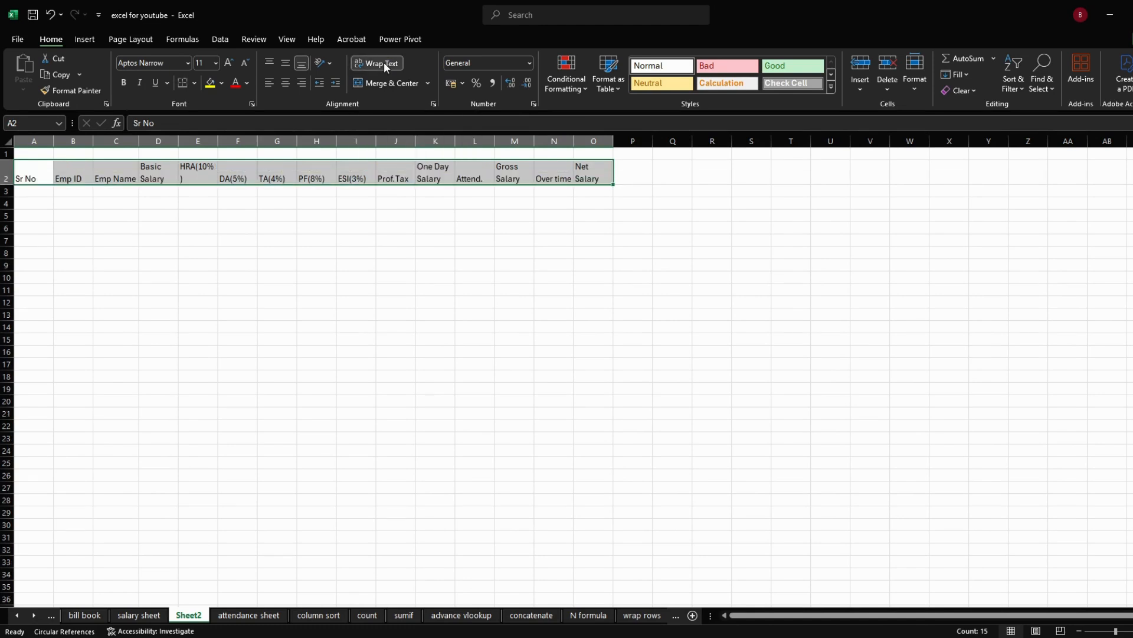
Center the headers in A2:O2 horizontally and format them in bold at font size 14.
left_click(287, 87)
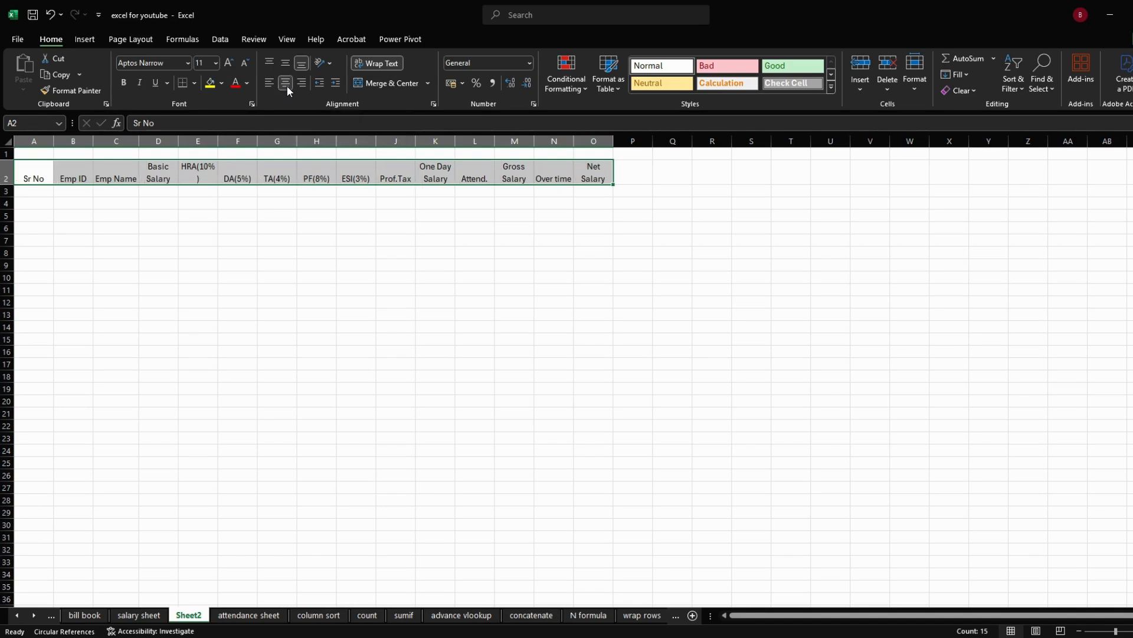
left_click(227, 65)
left_click(227, 65)
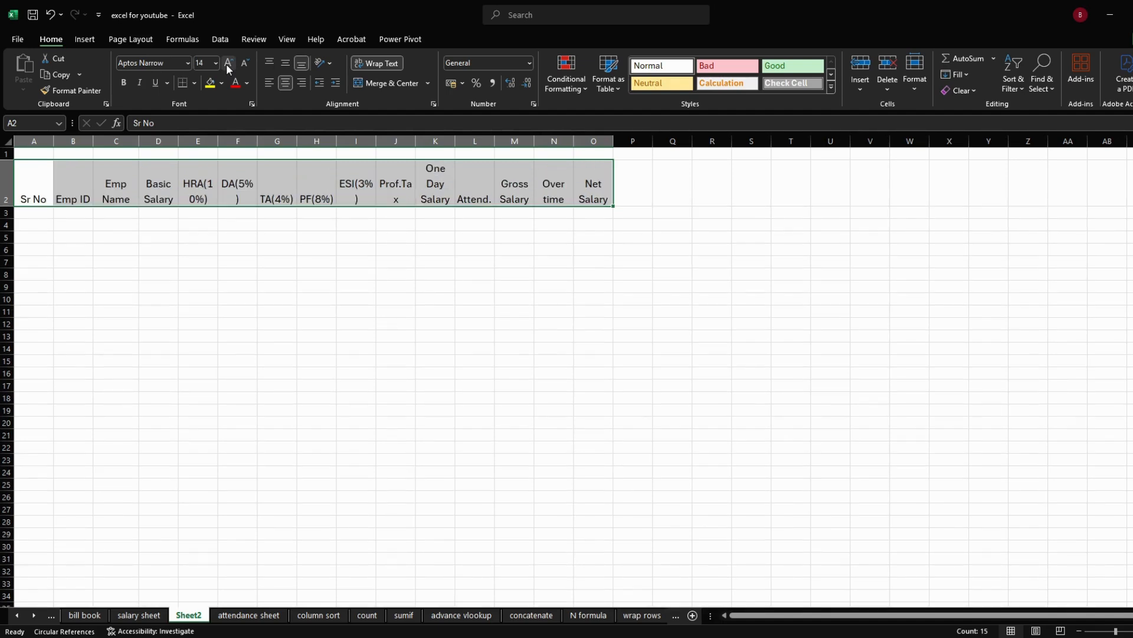
left_click(124, 83)
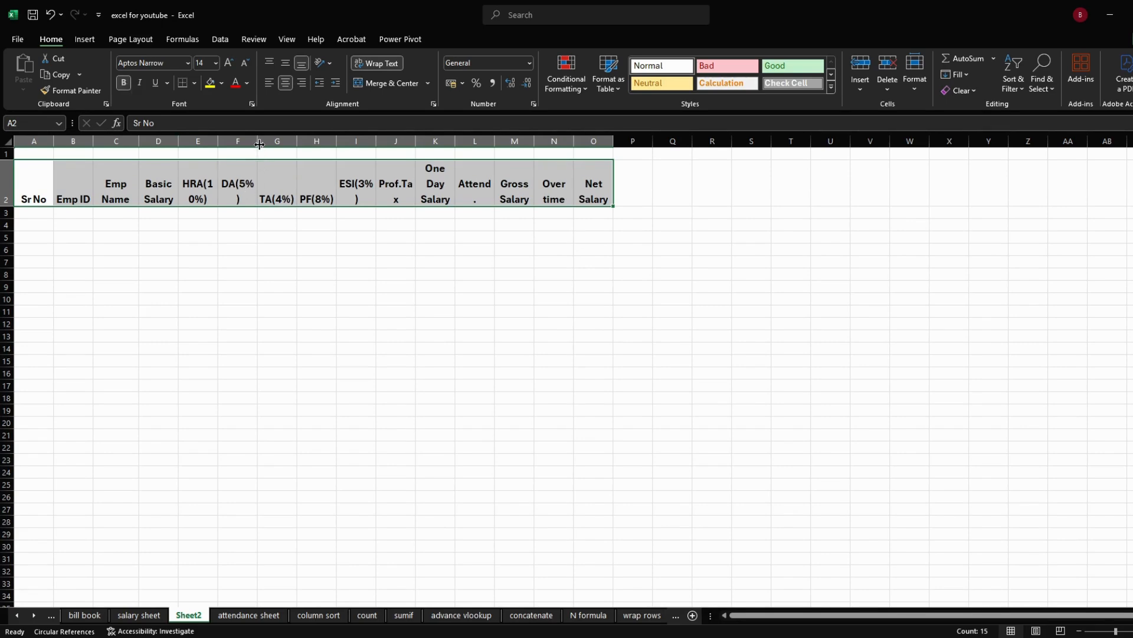
Widen columns E, F, I, J and L so their headers fit on one line, and middle-align the header row vertically.
left_click_drag(260, 144, 264, 145)
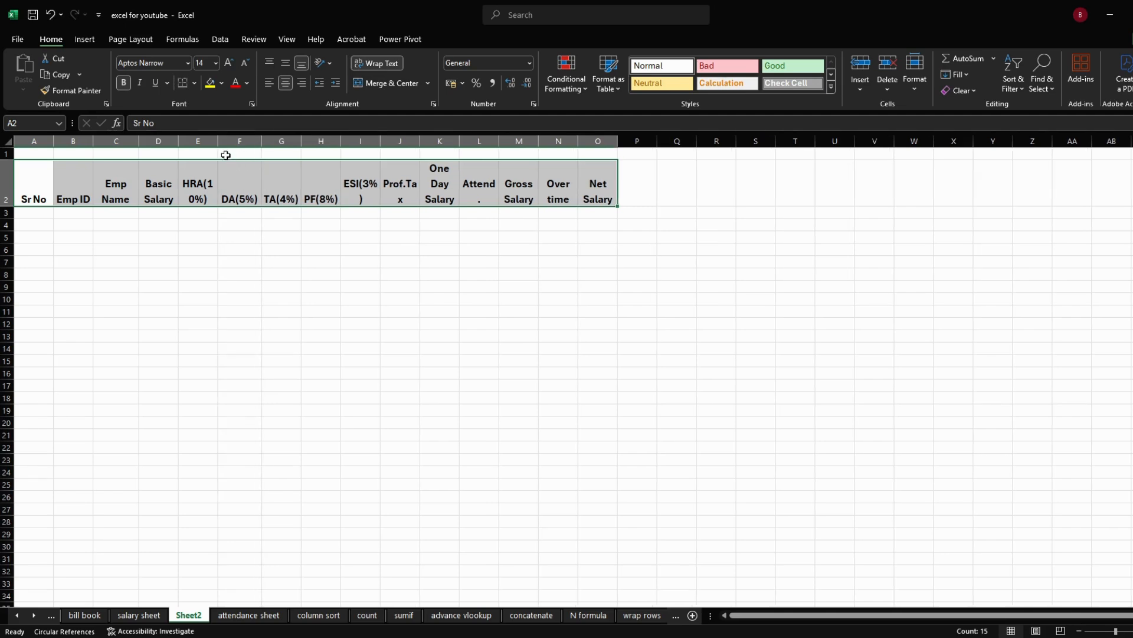
left_click_drag(218, 146, 237, 144)
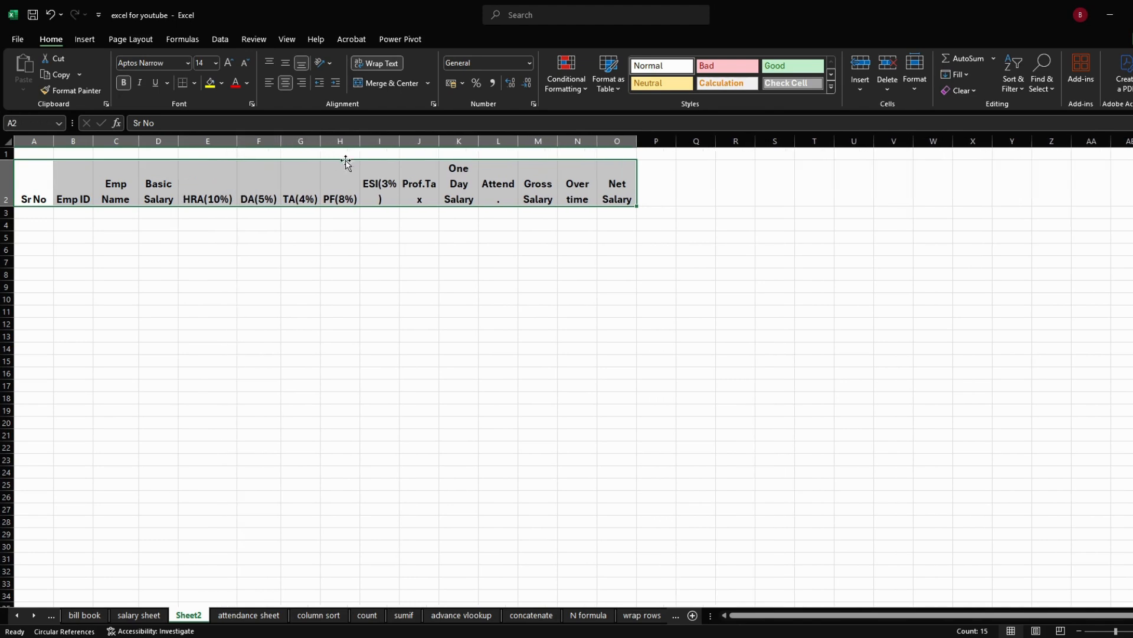
left_click_drag(399, 145, 461, 143)
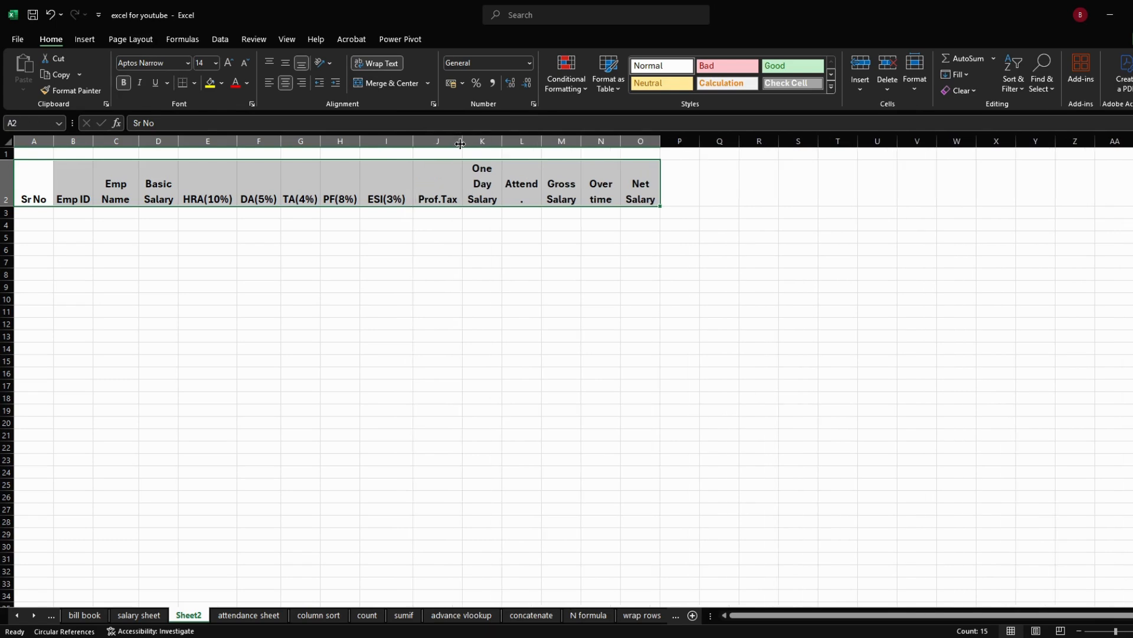
left_click_drag(543, 140, 549, 141)
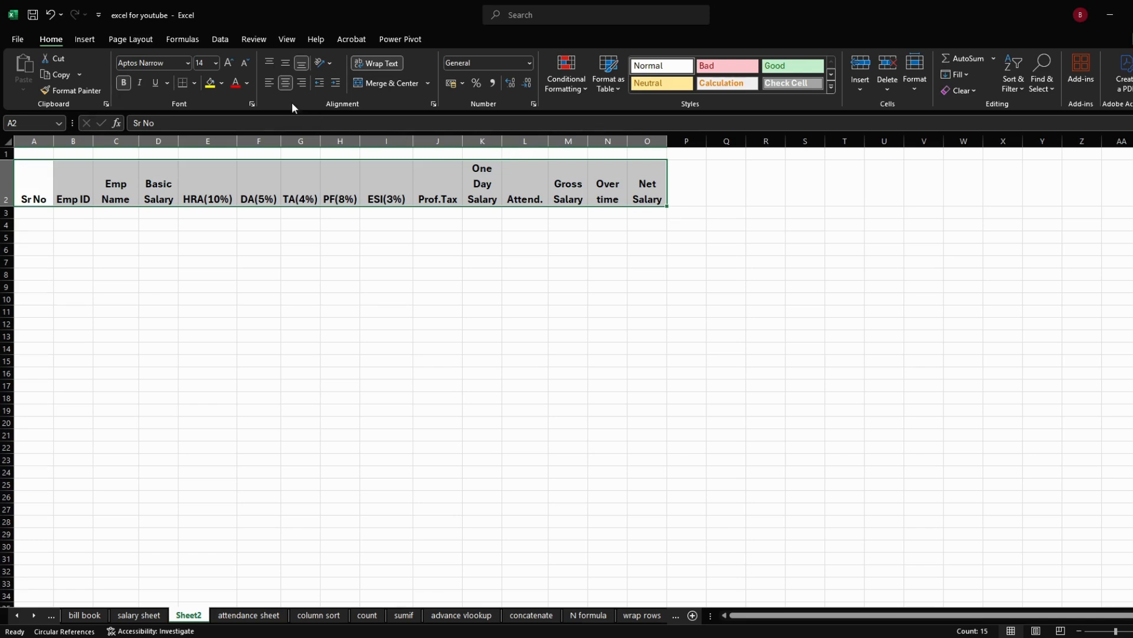
left_click(285, 63)
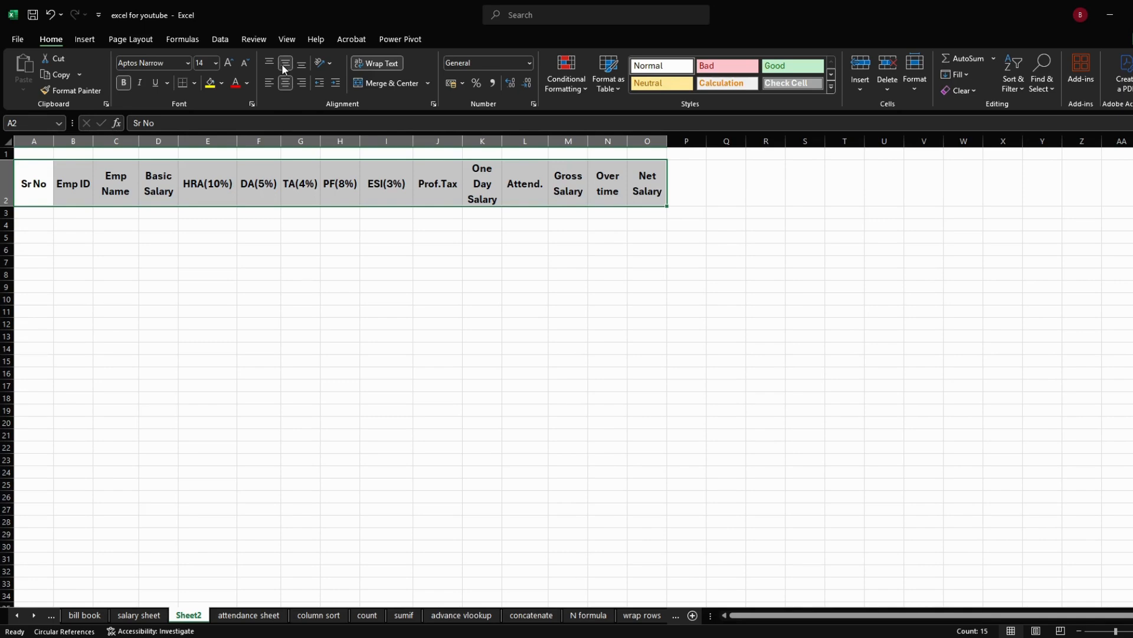
Fill the headers in A2:O2 yellow at font size 16, and widen columns G and H to keep their headers on one line.
left_click(207, 86)
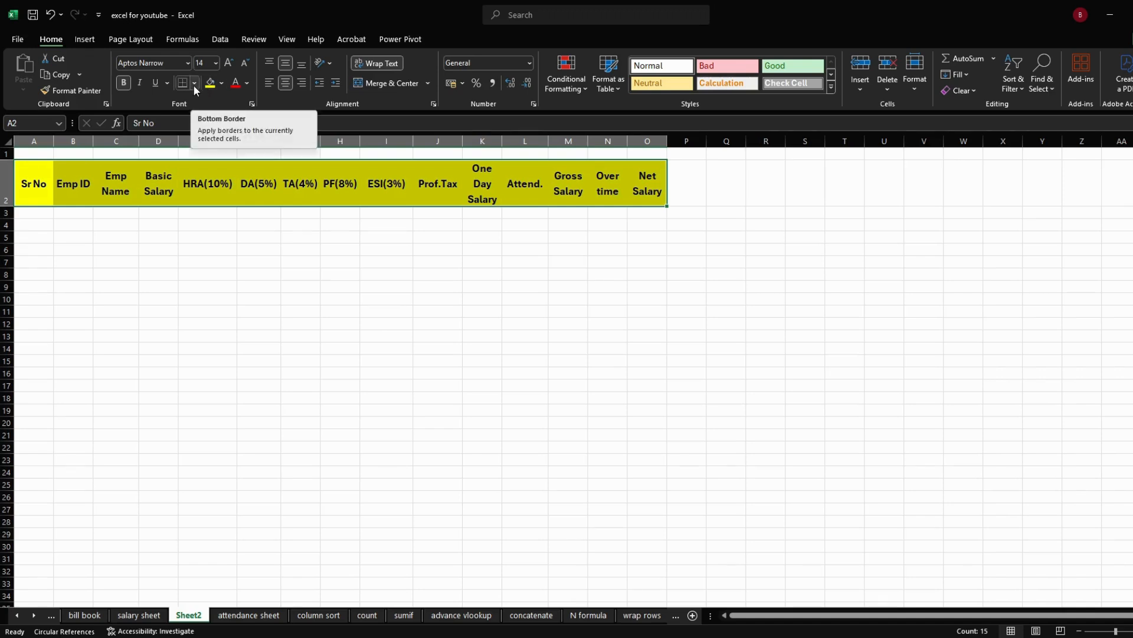
left_click(228, 65)
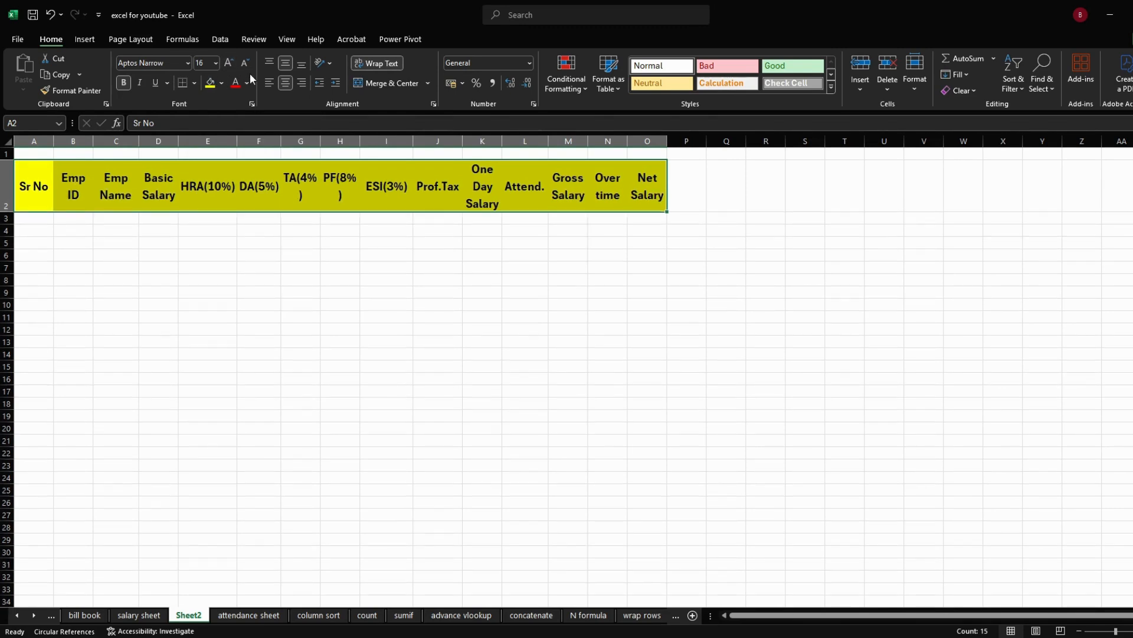
left_click_drag(320, 142, 382, 142)
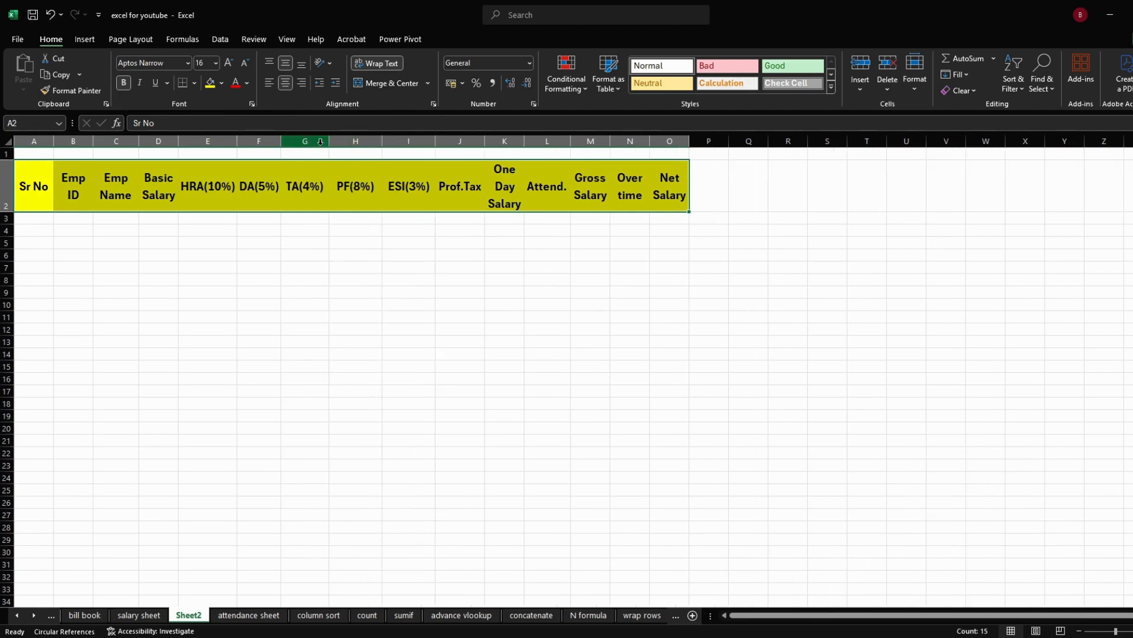
Number the Sr No column with the formula =ROW()-2 in A3, filled down to A38.
left_click(44, 220)
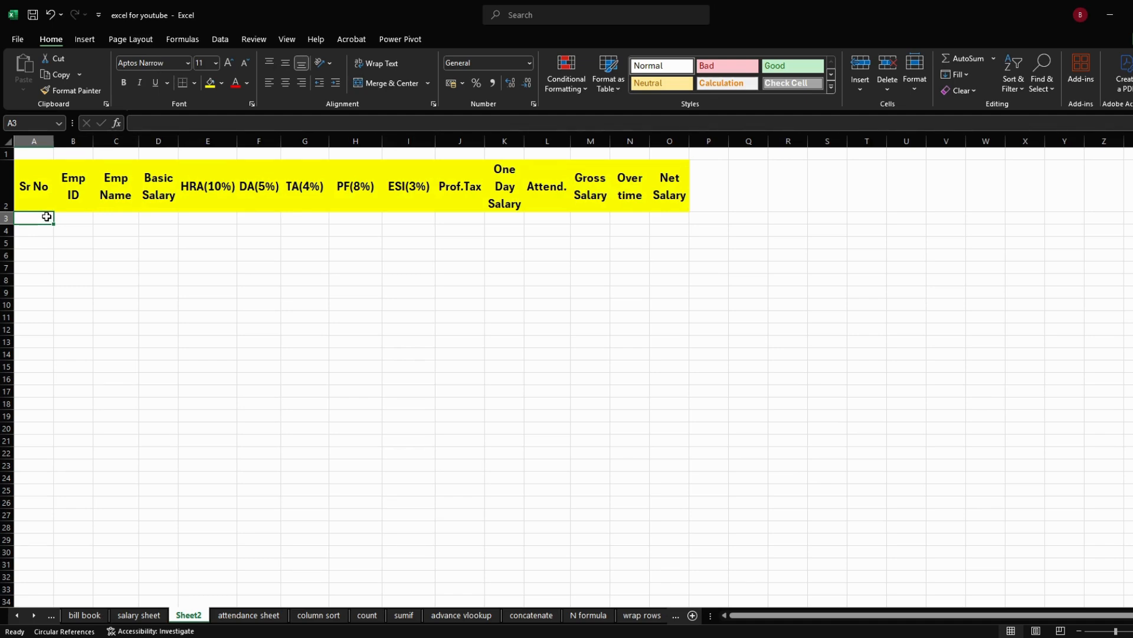
type("=ro")
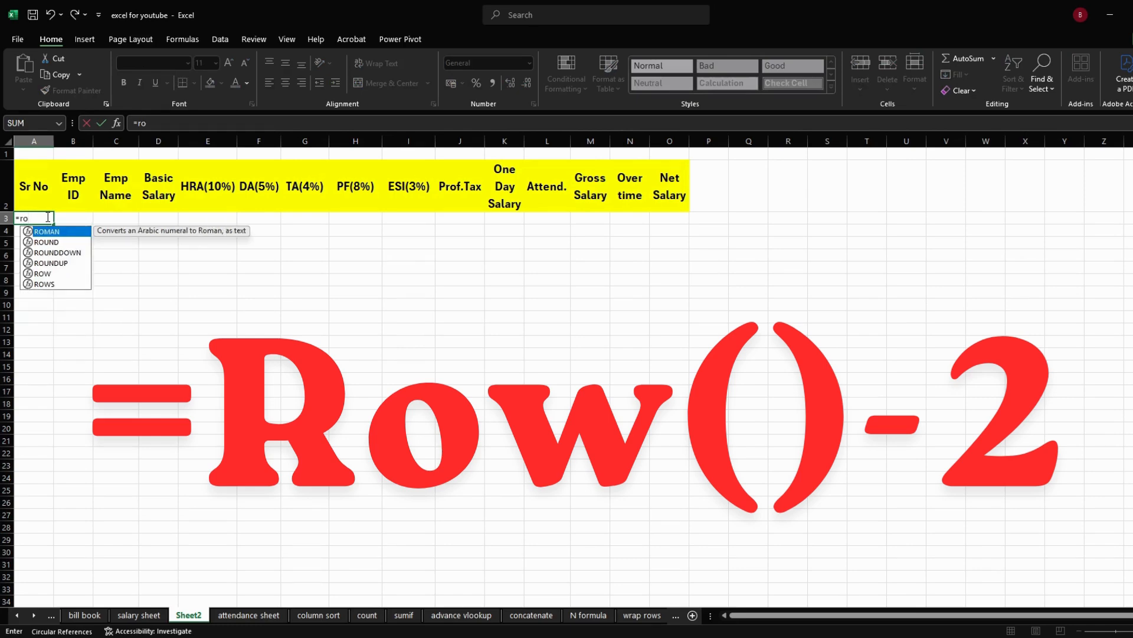
type("w(")
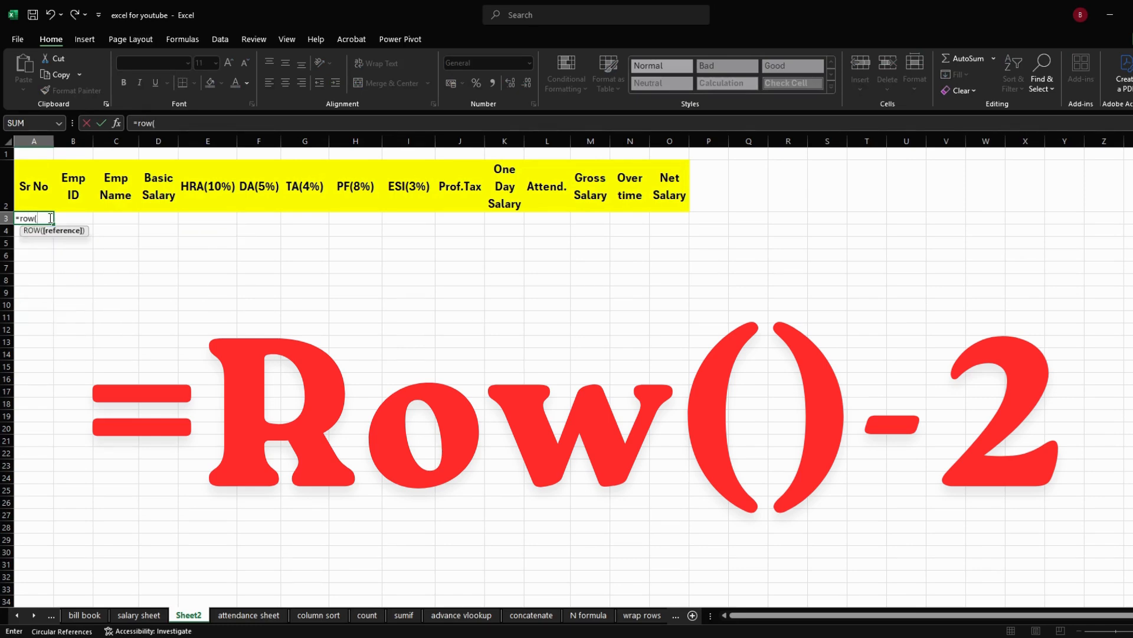
type(")-2")
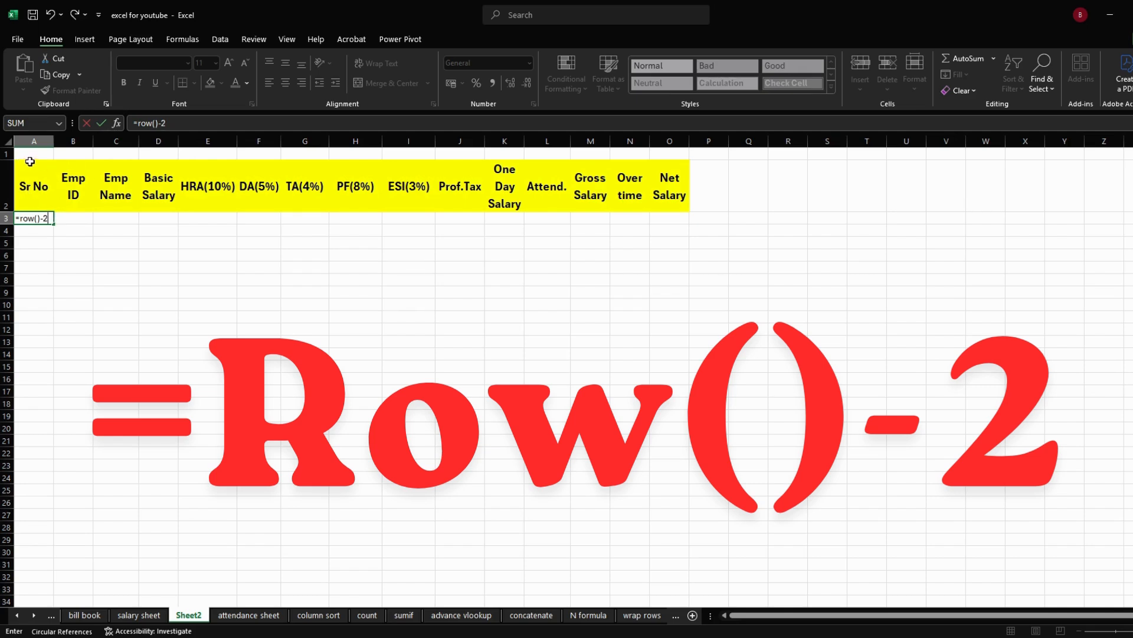
key("ctrl+Return")
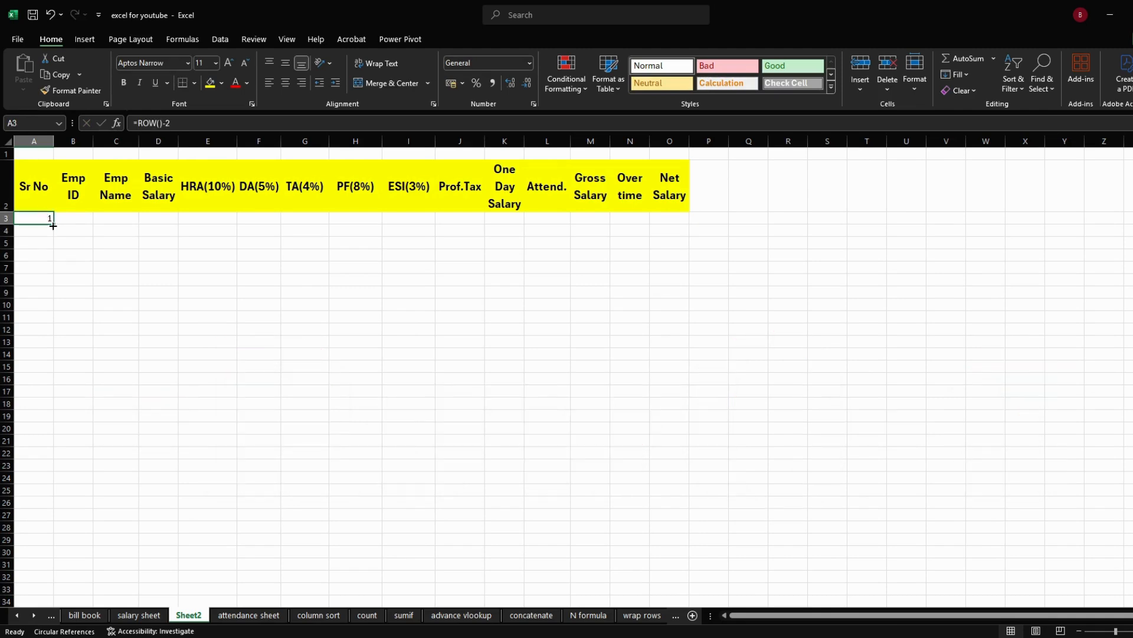
left_click_drag(53, 223, 41, 582)
scroll(35, 561, "up", 2)
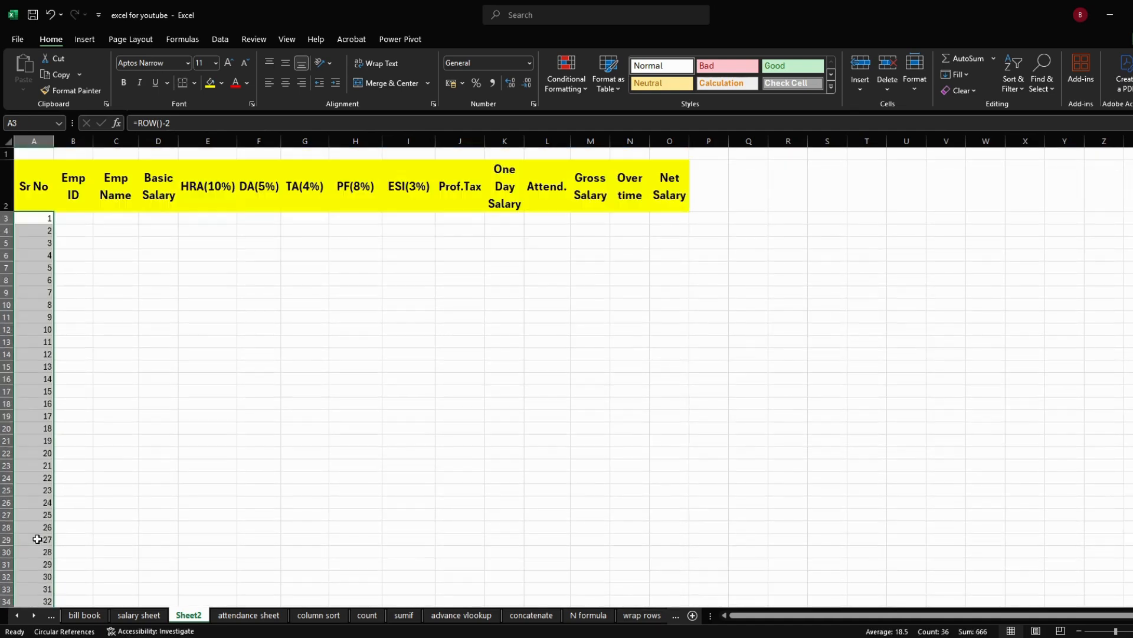
Enter emp100 in B3 and emp101 in B4 under Emp ID, and fill the series down to B38.
left_click(82, 219)
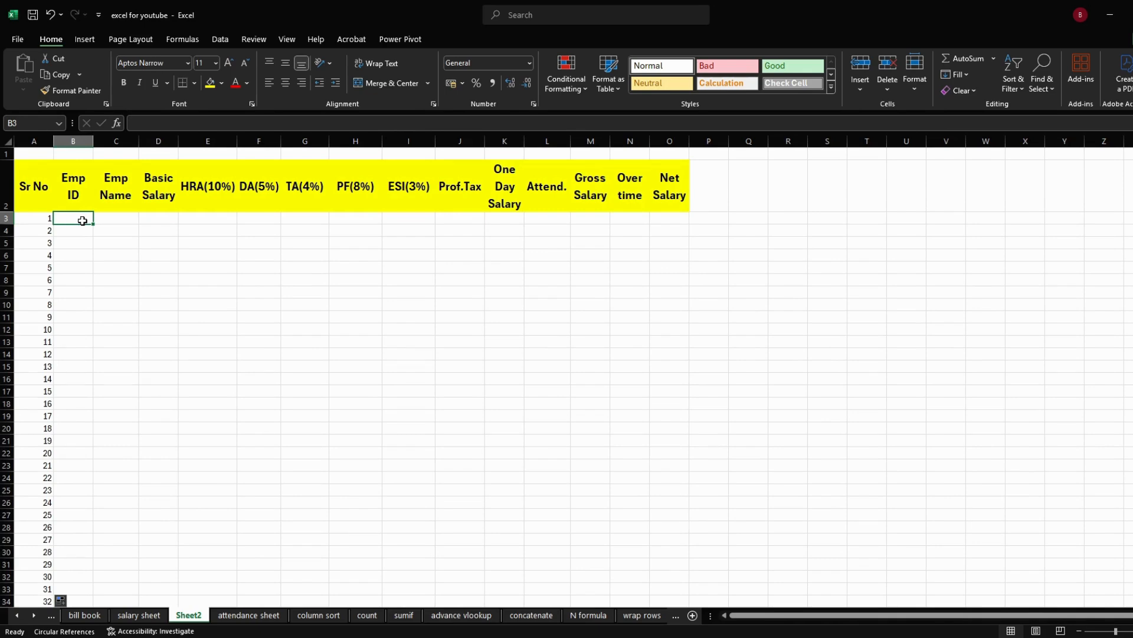
type("emp")
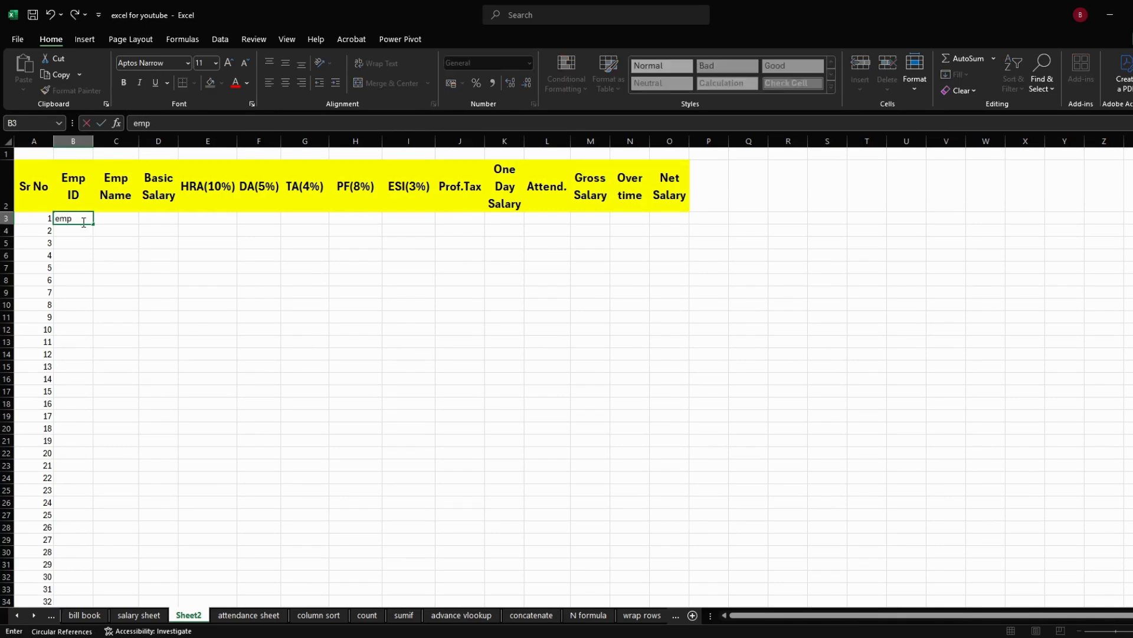
type("100")
key("Return")
type("emp")
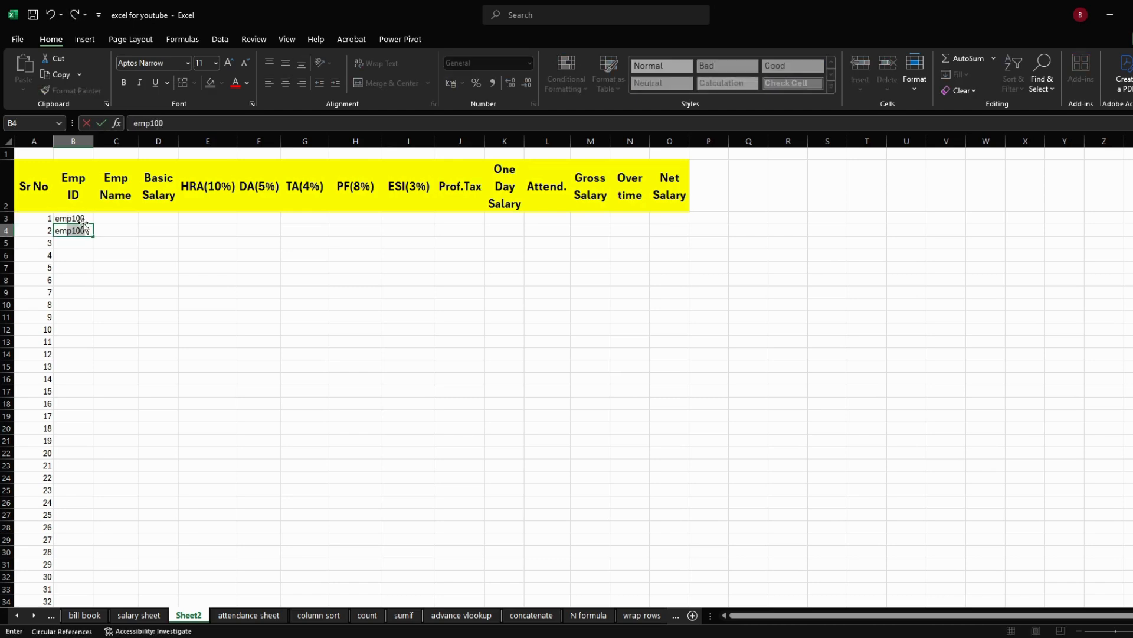
type("101")
key("Return")
left_click_drag(89, 219, 102, 589)
scroll(130, 510, "up", 1)
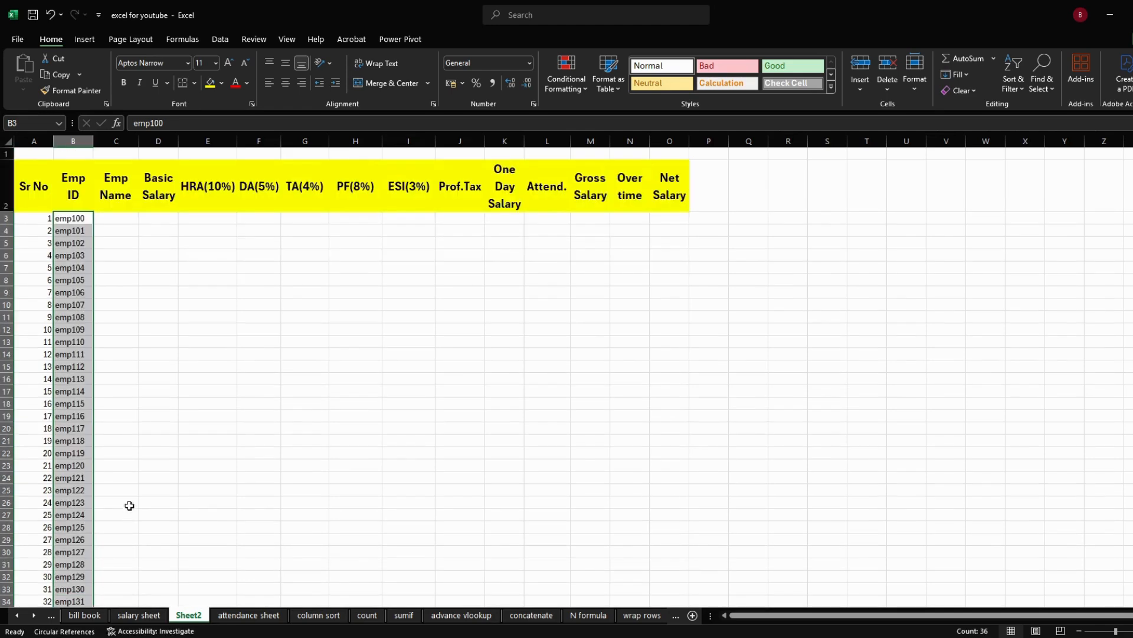
Copy the names in B5:B14 of the attendance sheet and paste them as values only into Sheet2 from C3 down.
left_click(121, 217)
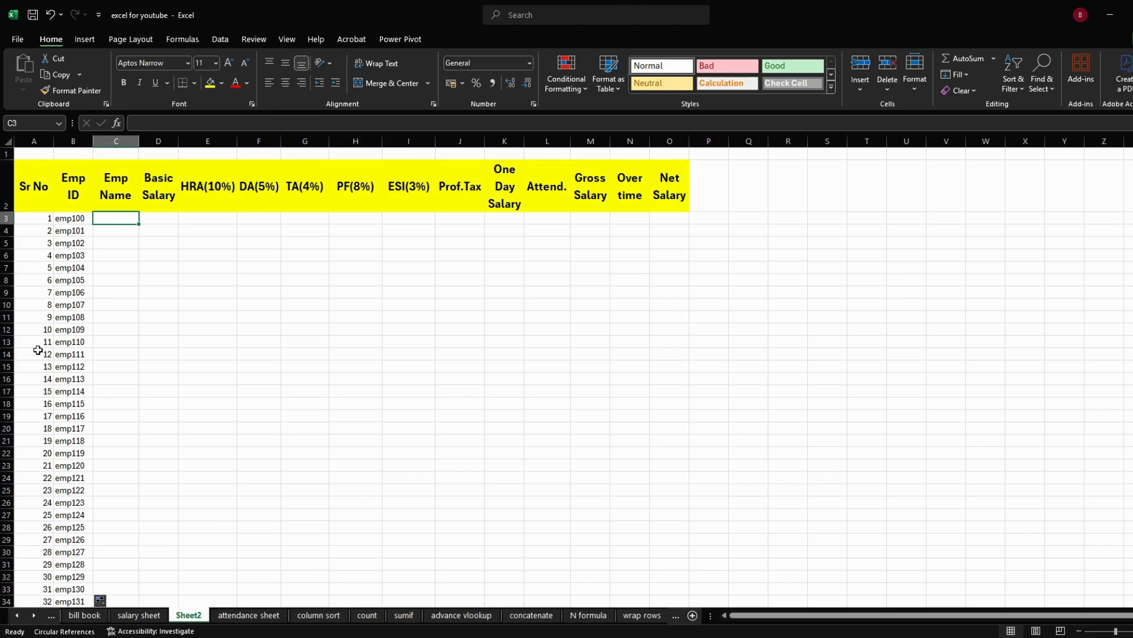
left_click(231, 615)
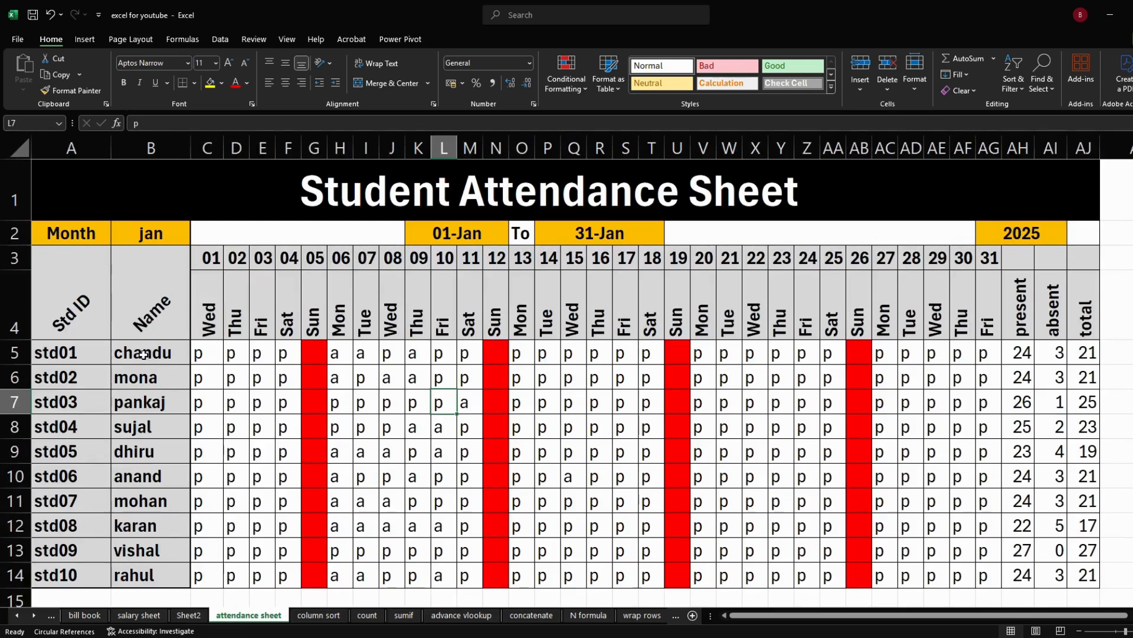
left_click_drag(144, 354, 144, 570)
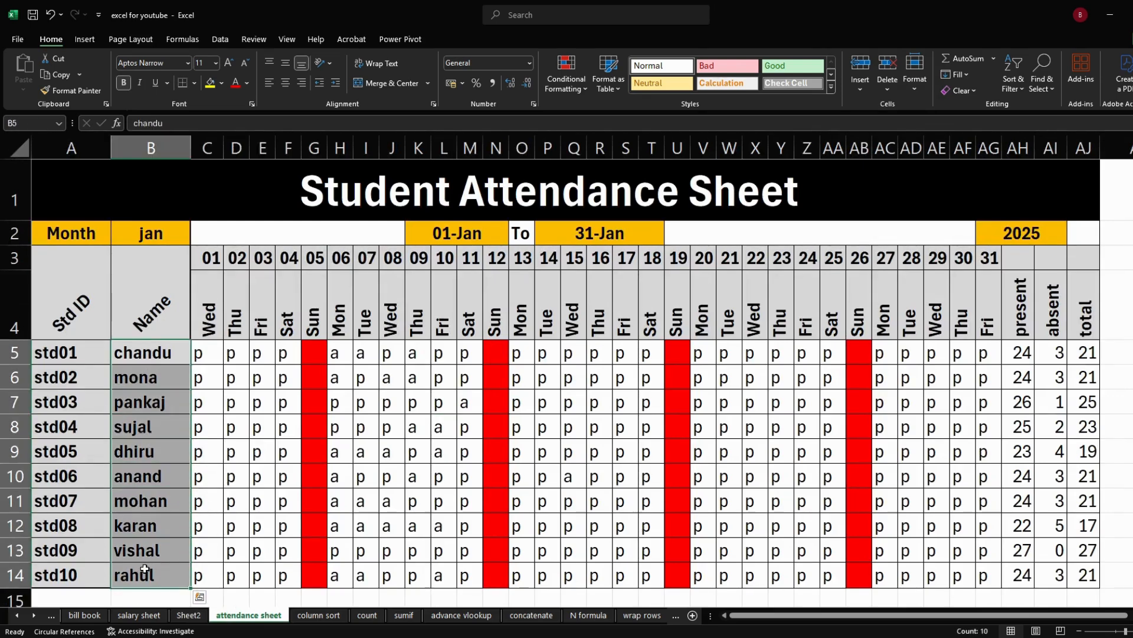
key("ctrl+c")
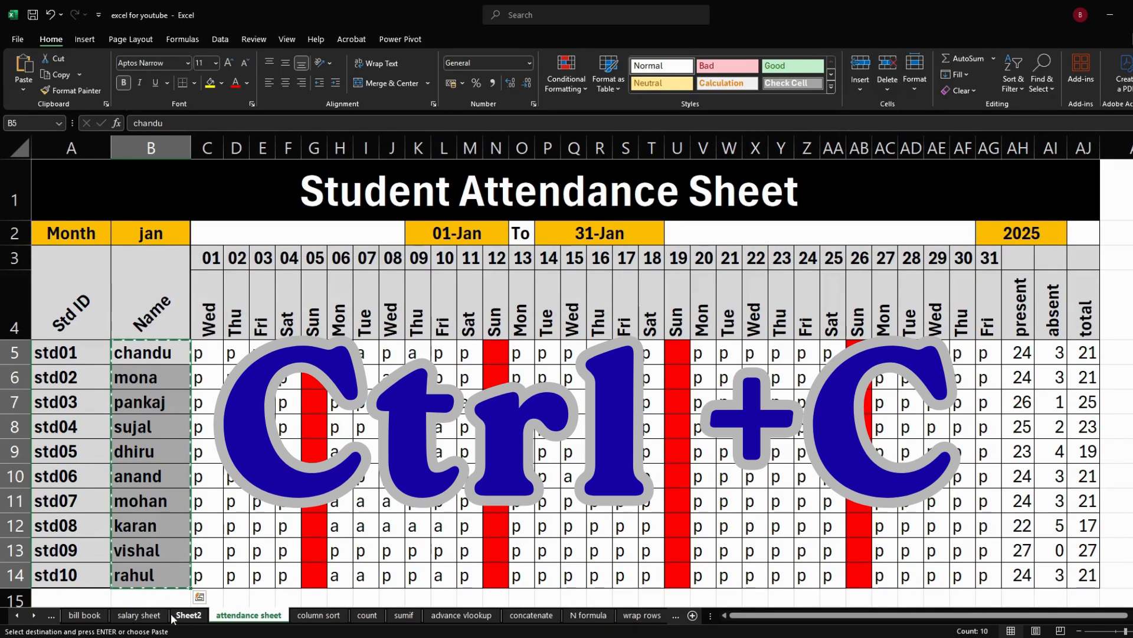
left_click(186, 616)
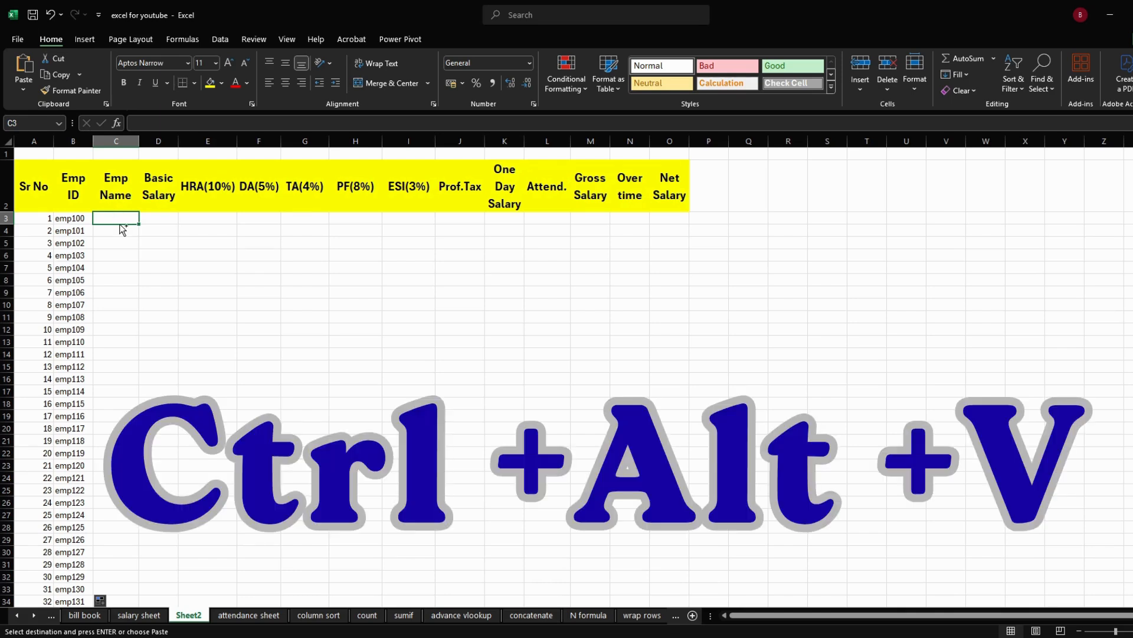
key("ctrl+alt+v")
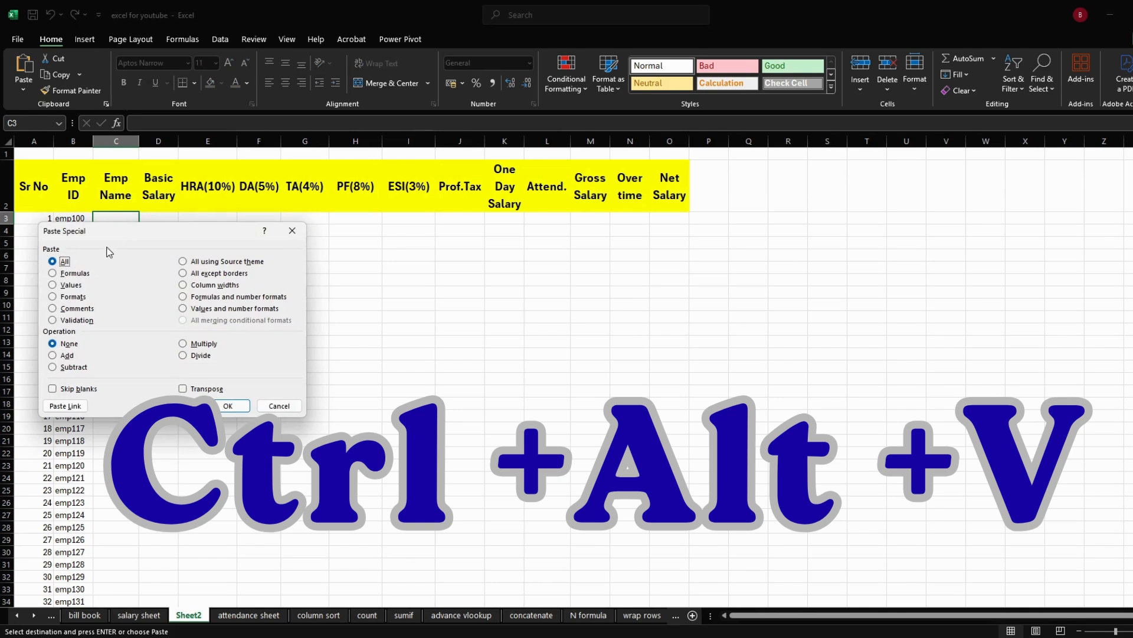
left_click(63, 286)
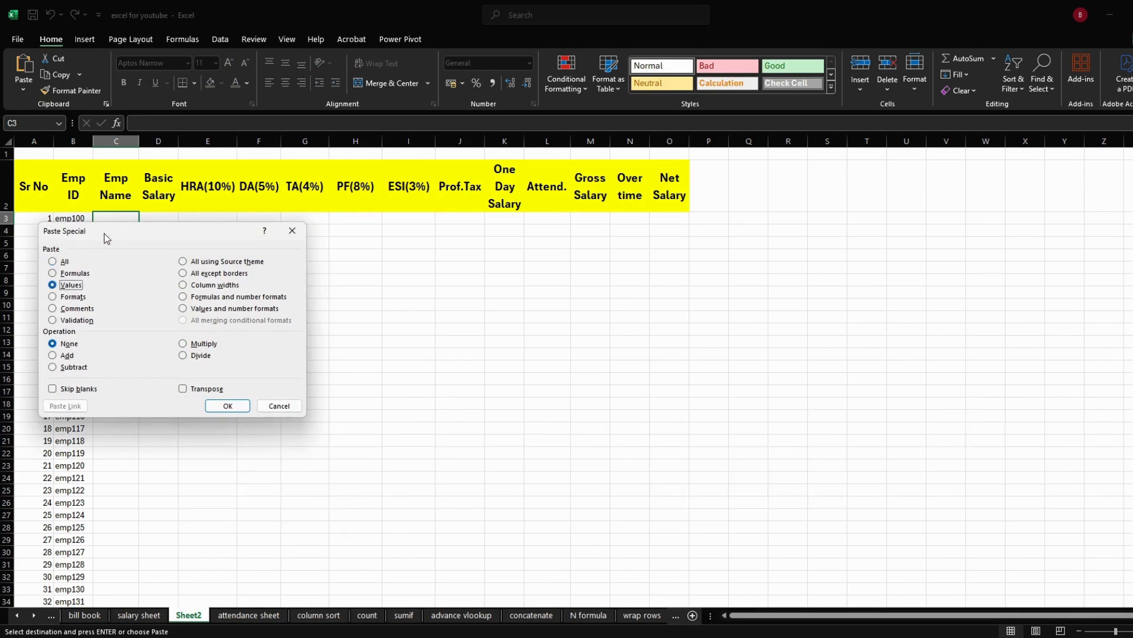
left_click_drag(104, 233, 129, 239)
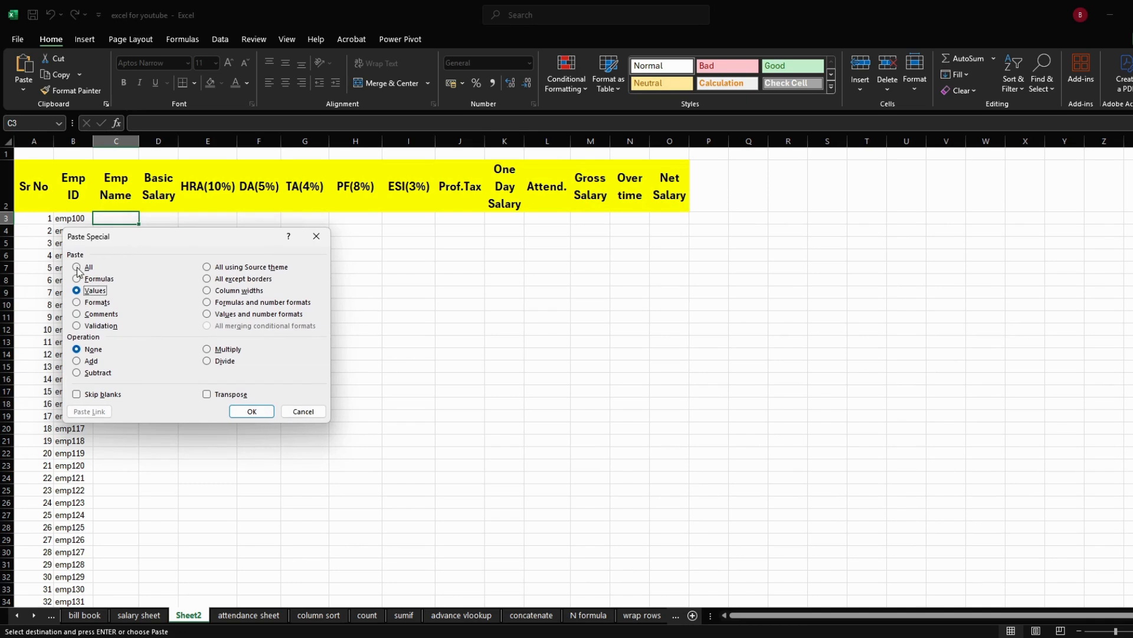
left_click(254, 409)
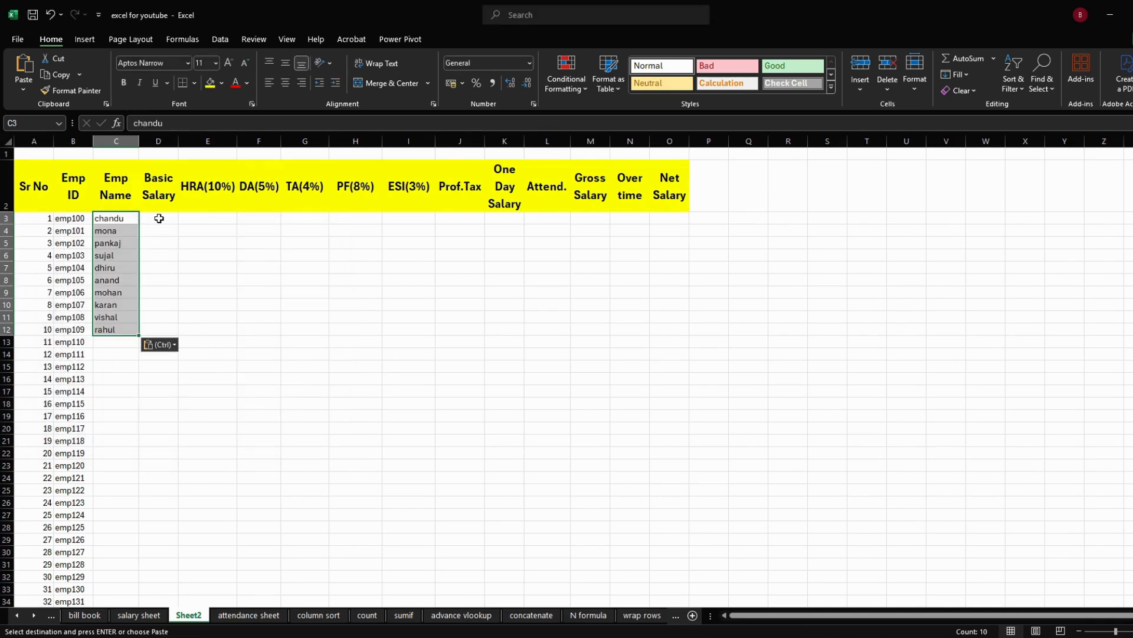
Enter a basic salary of 40000 in D3 and calculate the HRA in E3 with =D3*10%.
left_click(158, 218)
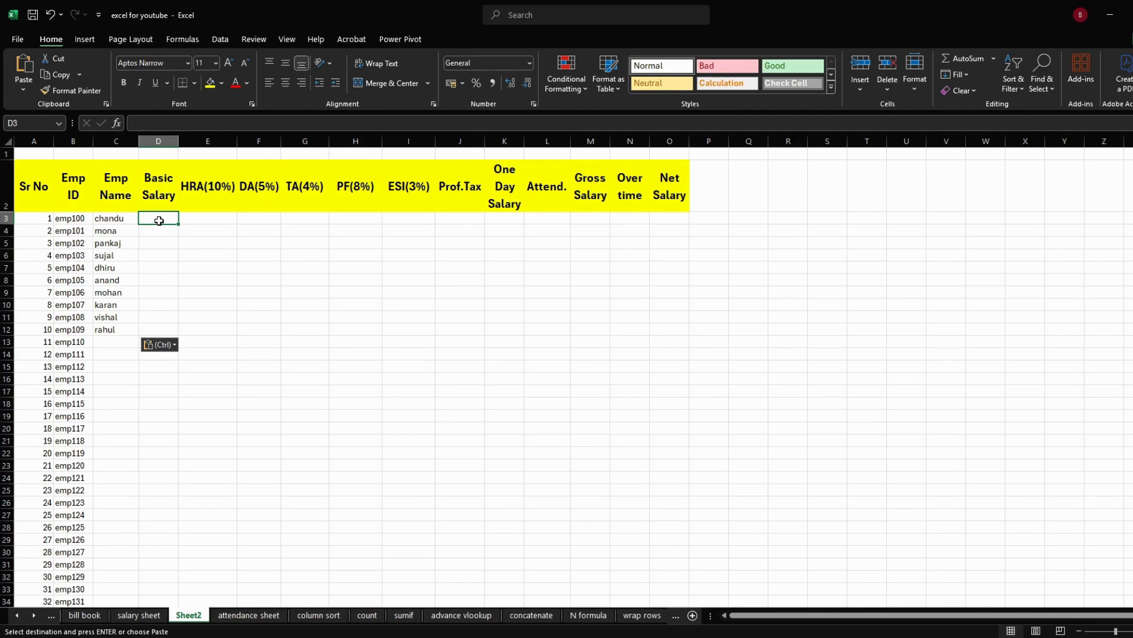
type("4000")
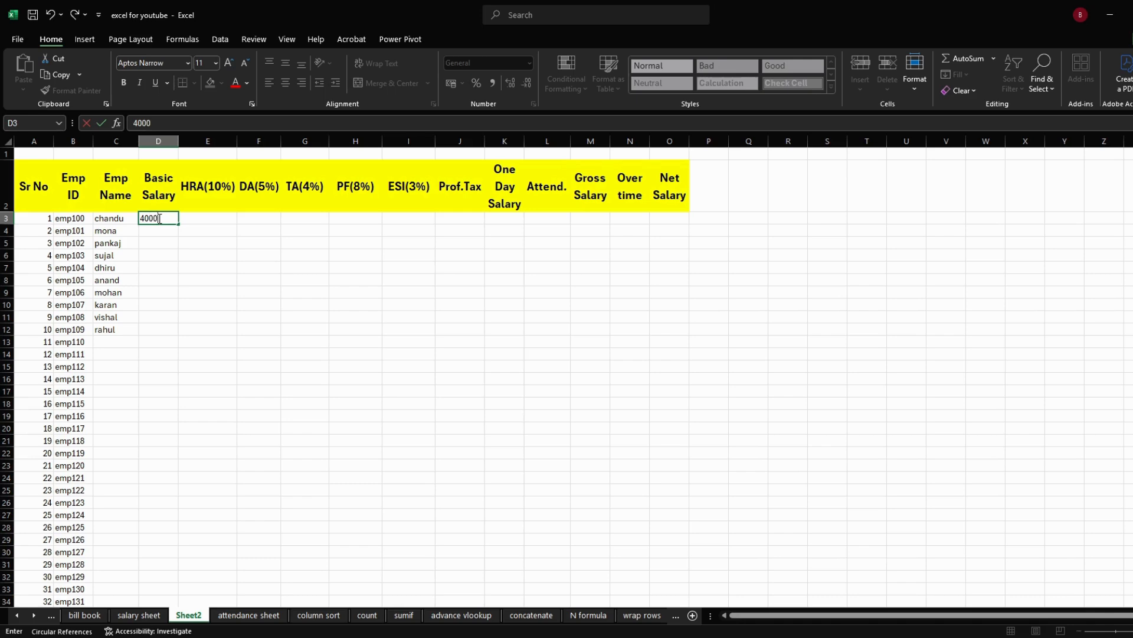
type("0")
key("Tab")
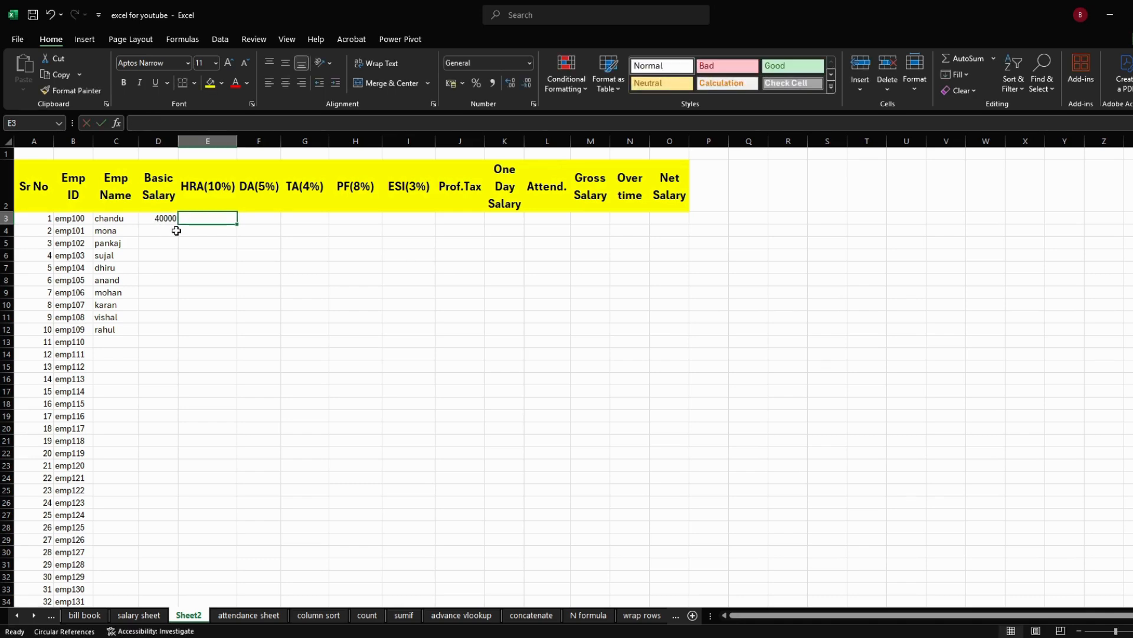
type("=")
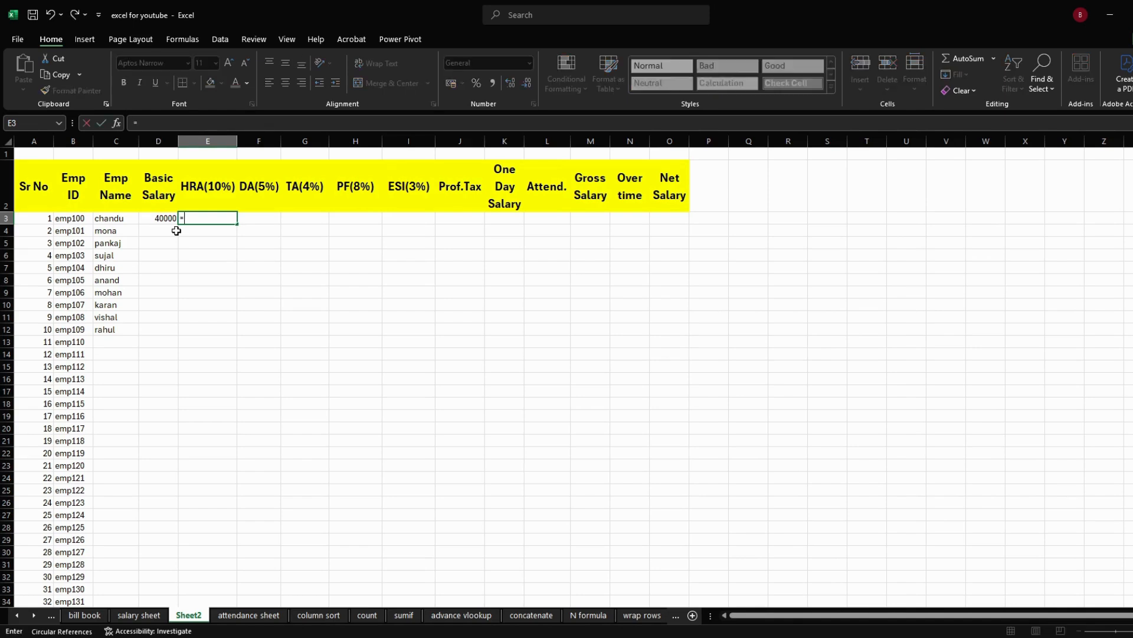
left_click(168, 218)
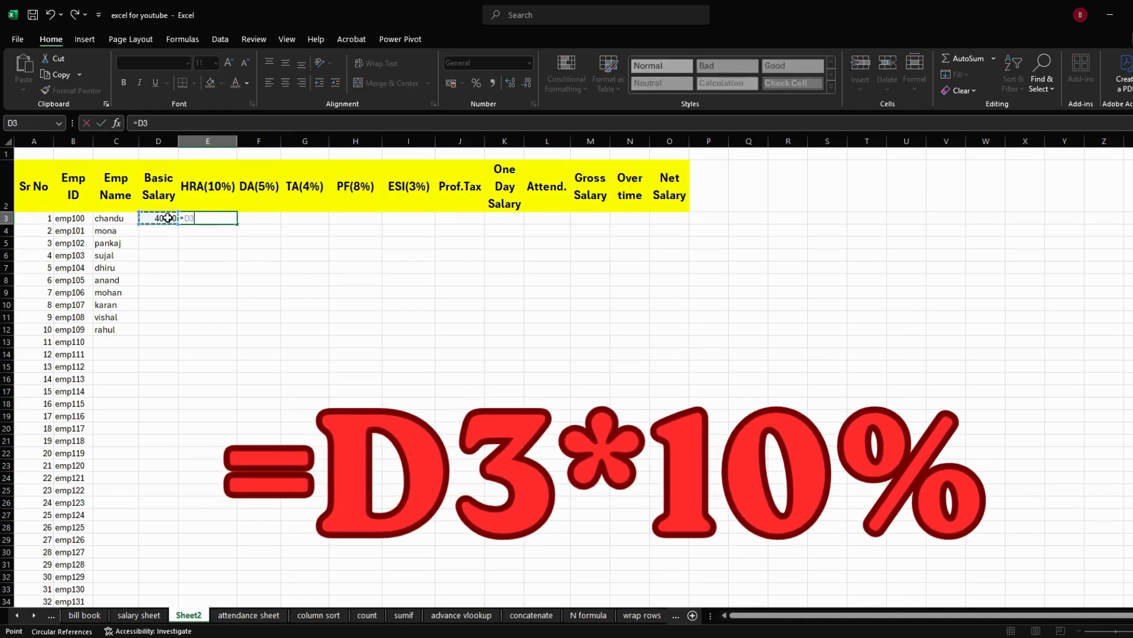
type("*10%")
key("Tab")
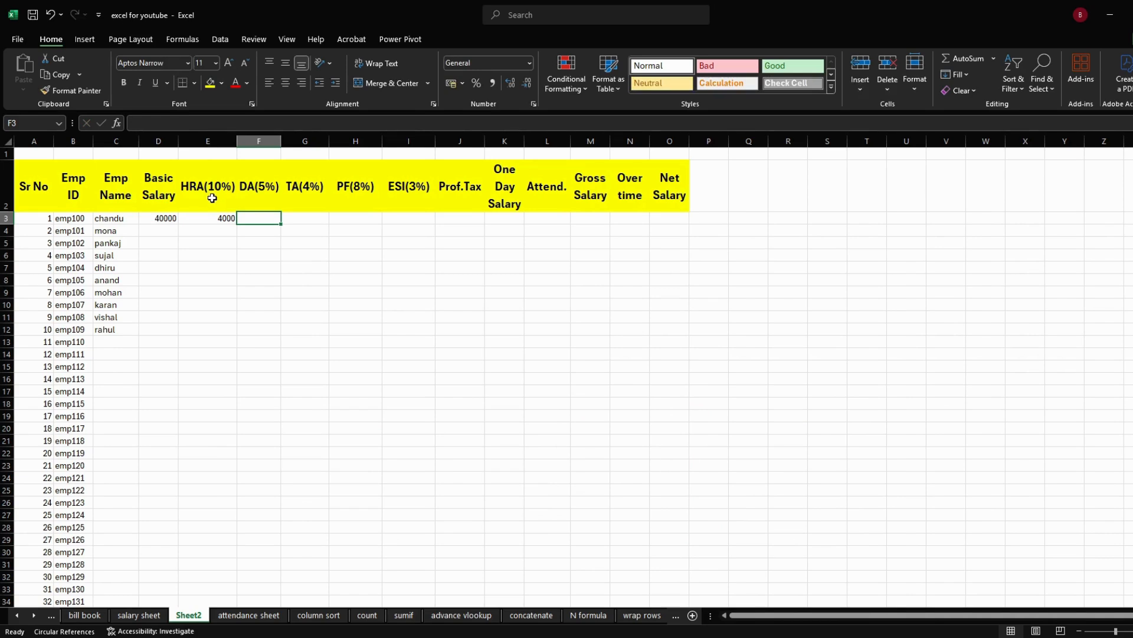
Calculate the DA in F3 with =D3*5% and the TA in G3 with =D3*4%.
type("=")
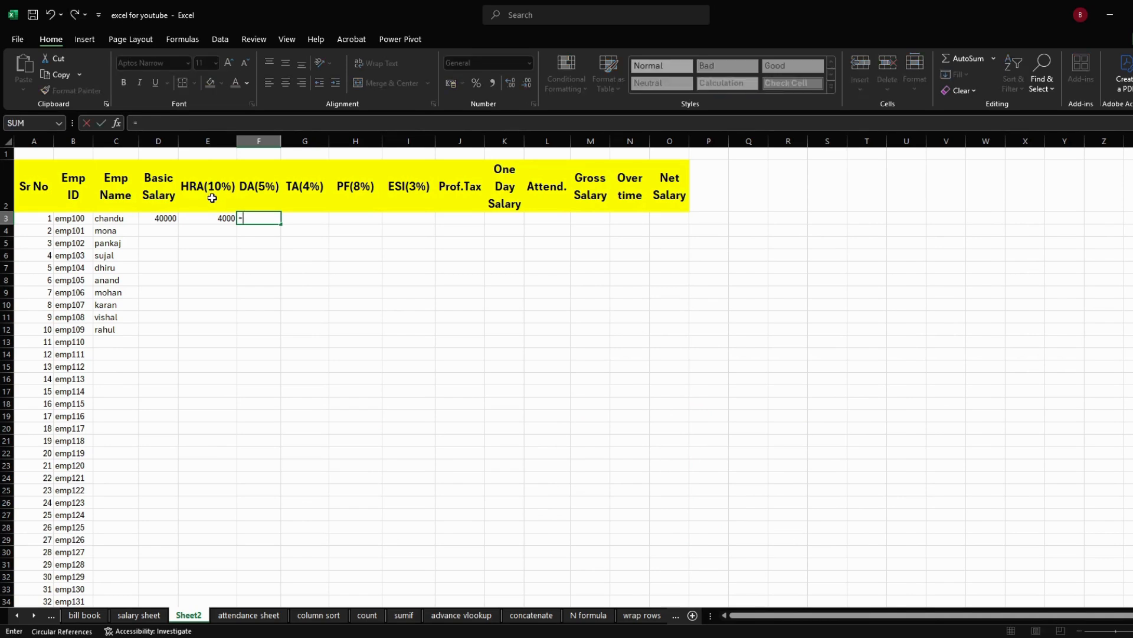
left_click(169, 218)
type("*")
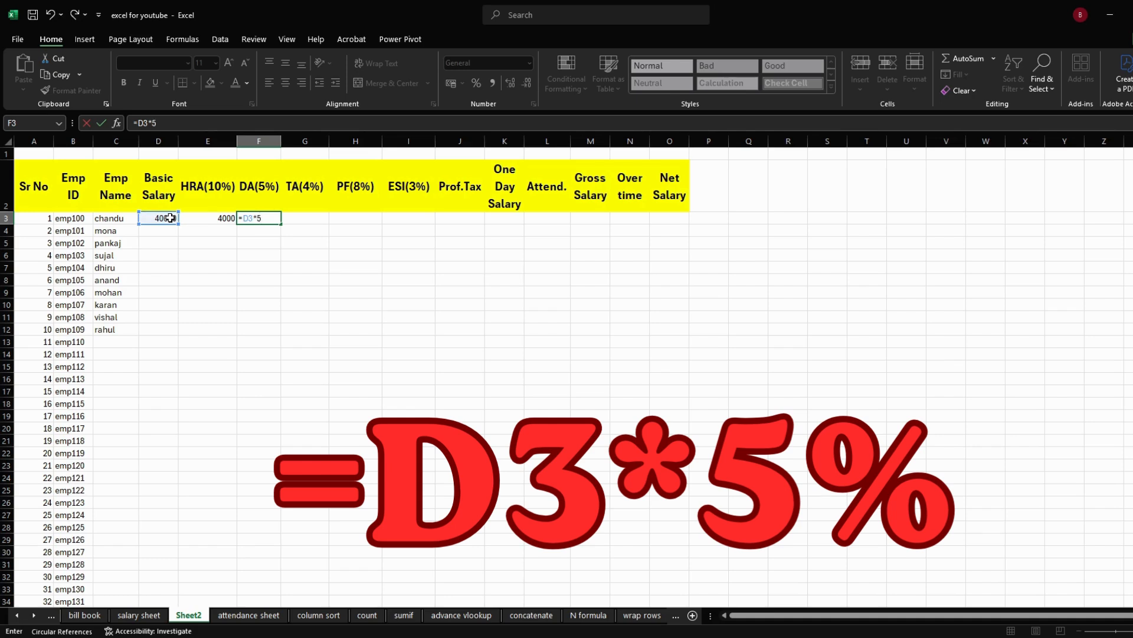
type("5%")
key("Tab")
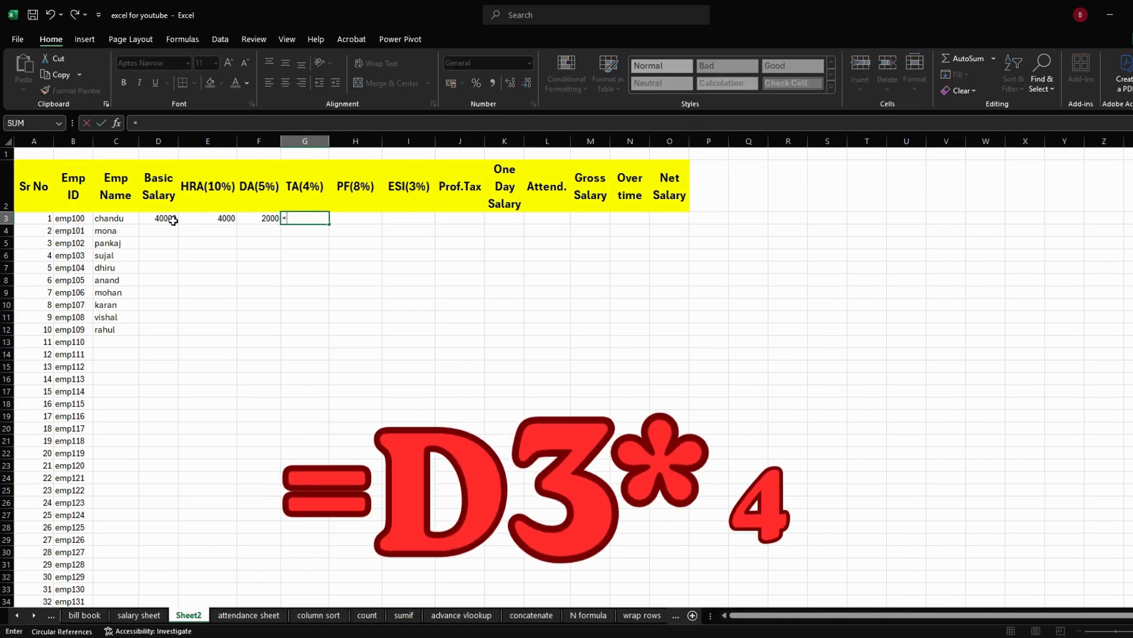
type("=")
left_click(167, 217)
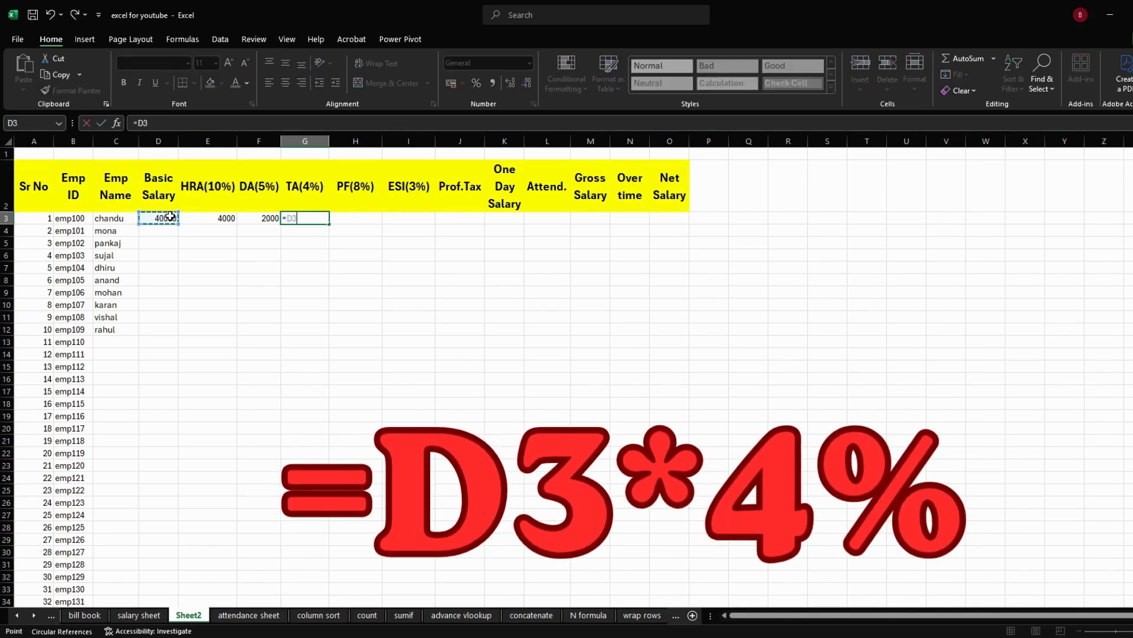
type("*4%")
key("Tab")
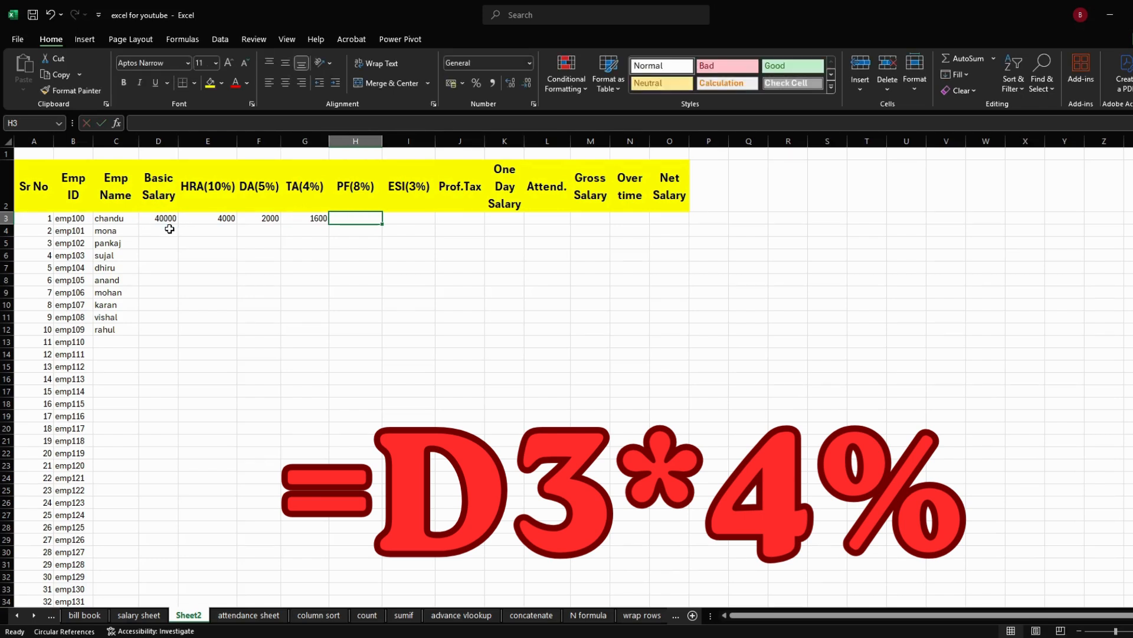
Calculate the PF in H3 as 8% of the basic salary with =D3*8%.
type("=")
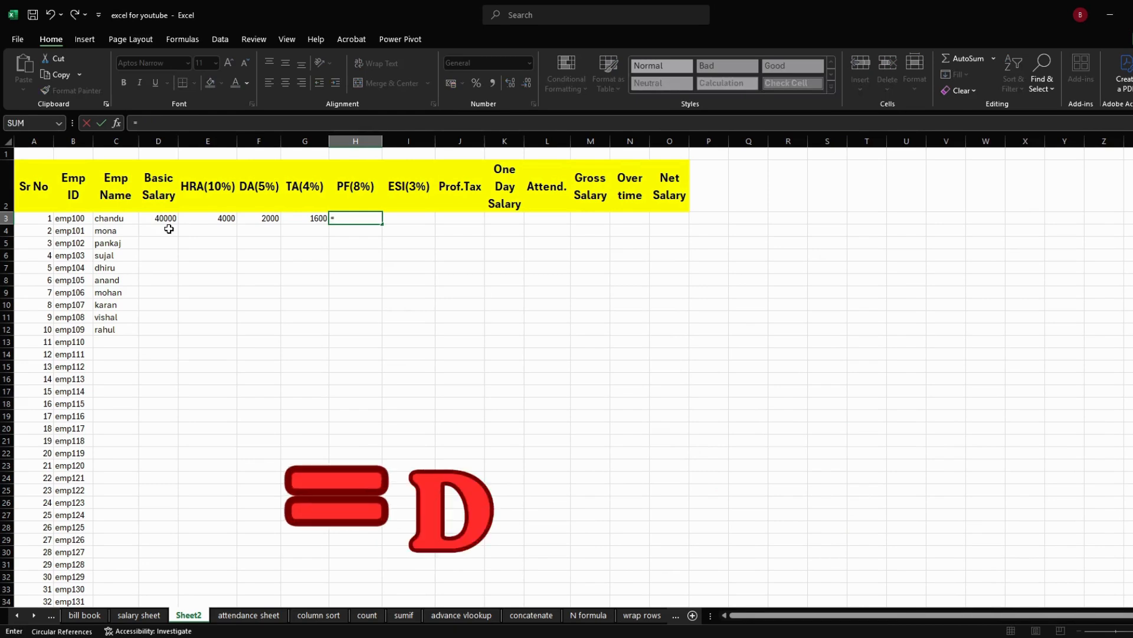
left_click(156, 218)
type("*")
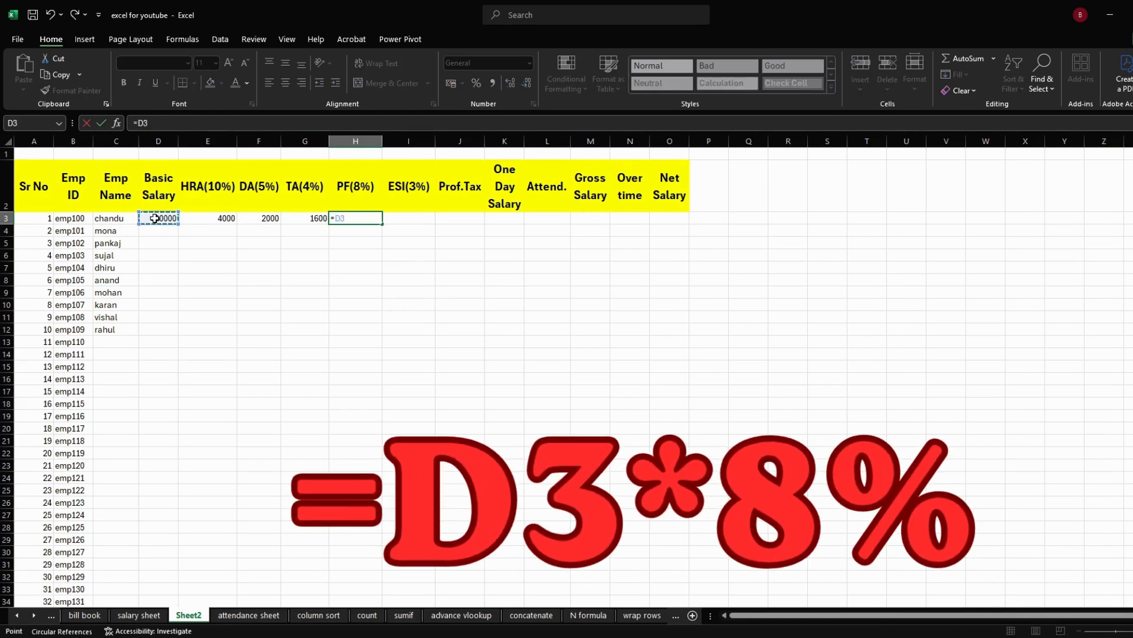
type("8%")
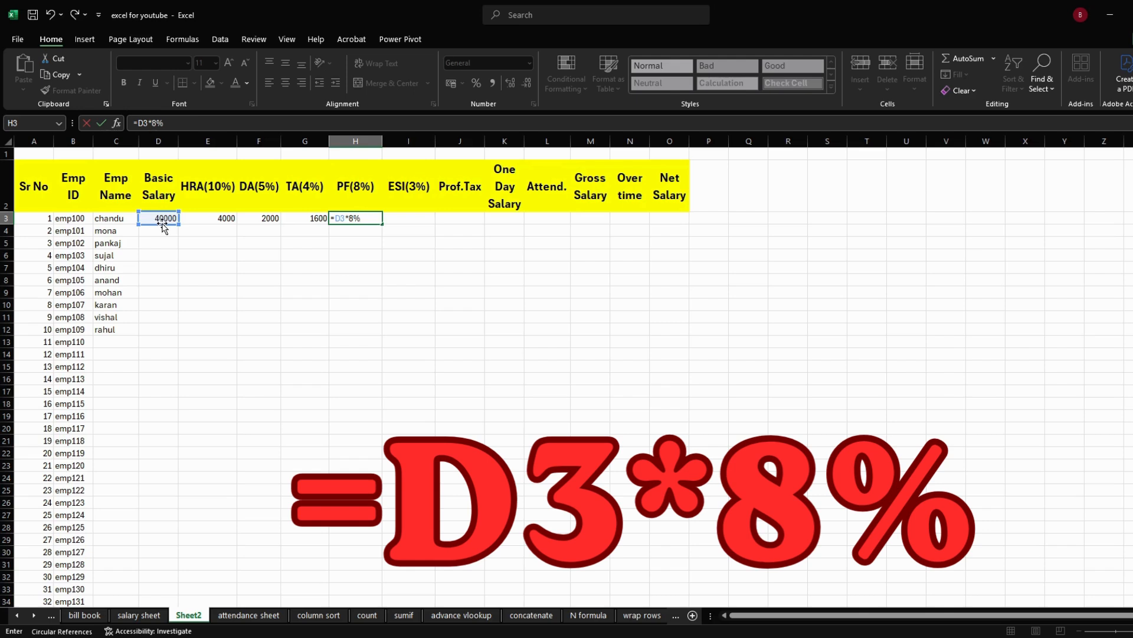
key("Tab")
Calculate the ESI in I3 as 3% of the basic salary with =D3*3%.
type("=")
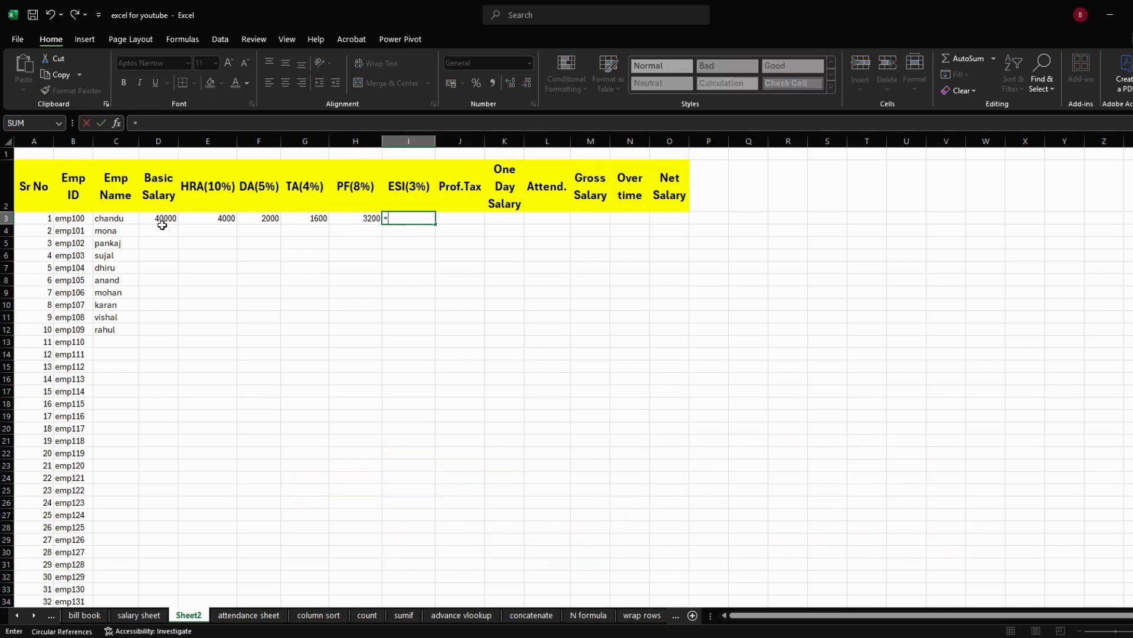
left_click(163, 219)
type("*")
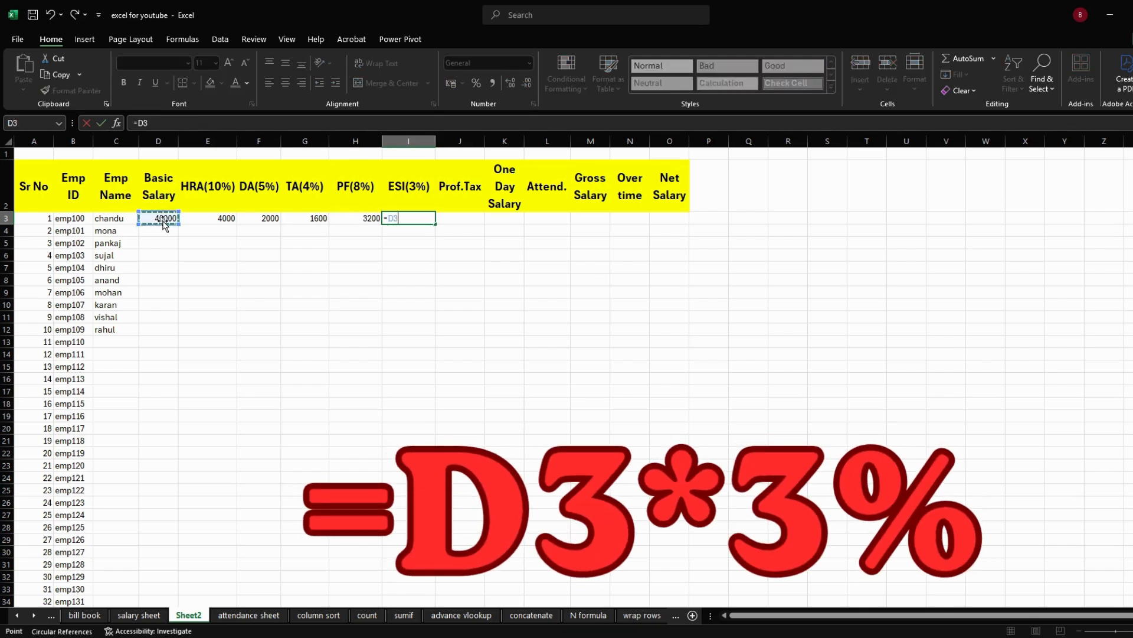
type("3%")
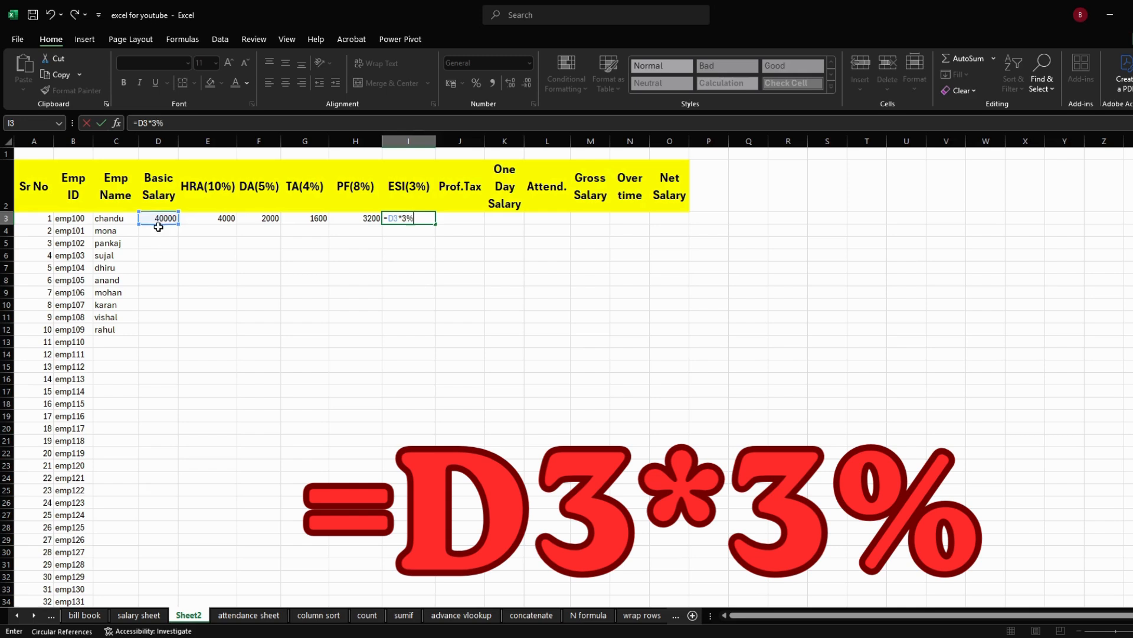
key("Tab")
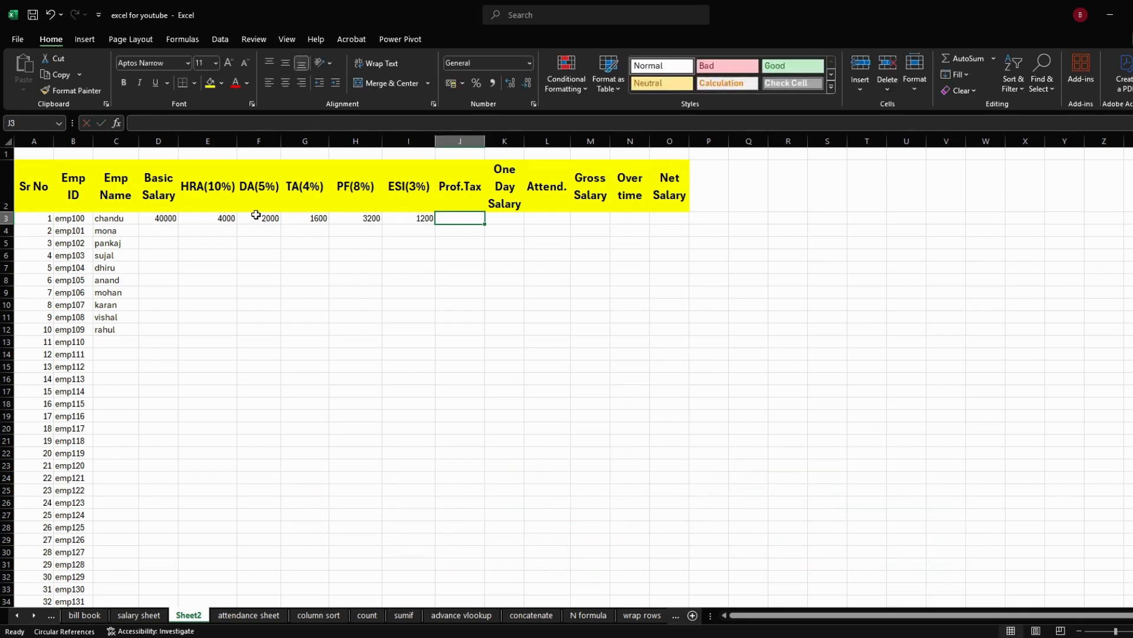
Add the rate (2.5%) to the end of the Prof.Tax header in J2.
double_click(480, 193)
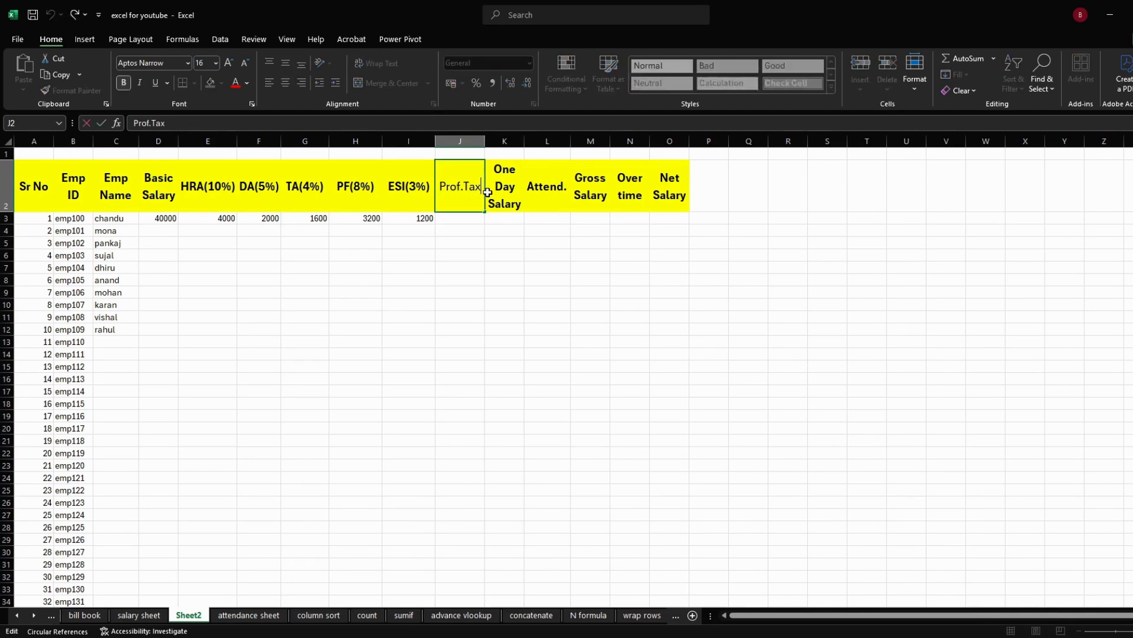
type("(2.5")
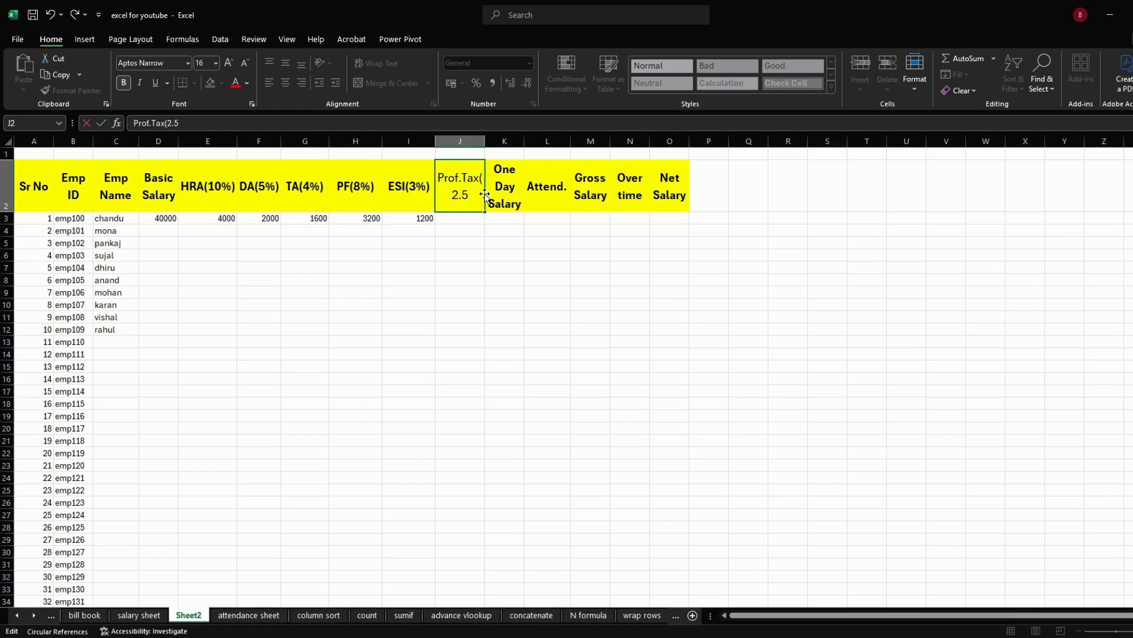
type("%)")
key("Return")
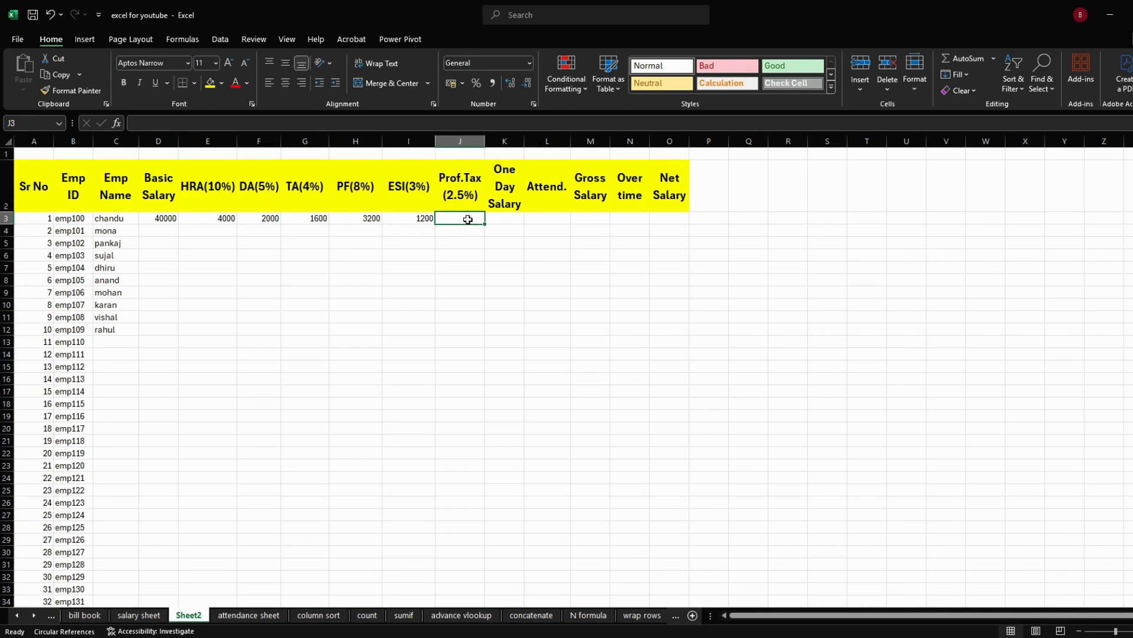
Calculate the professional tax in J3 with =D3*2.5%.
type("=")
left_click(162, 217)
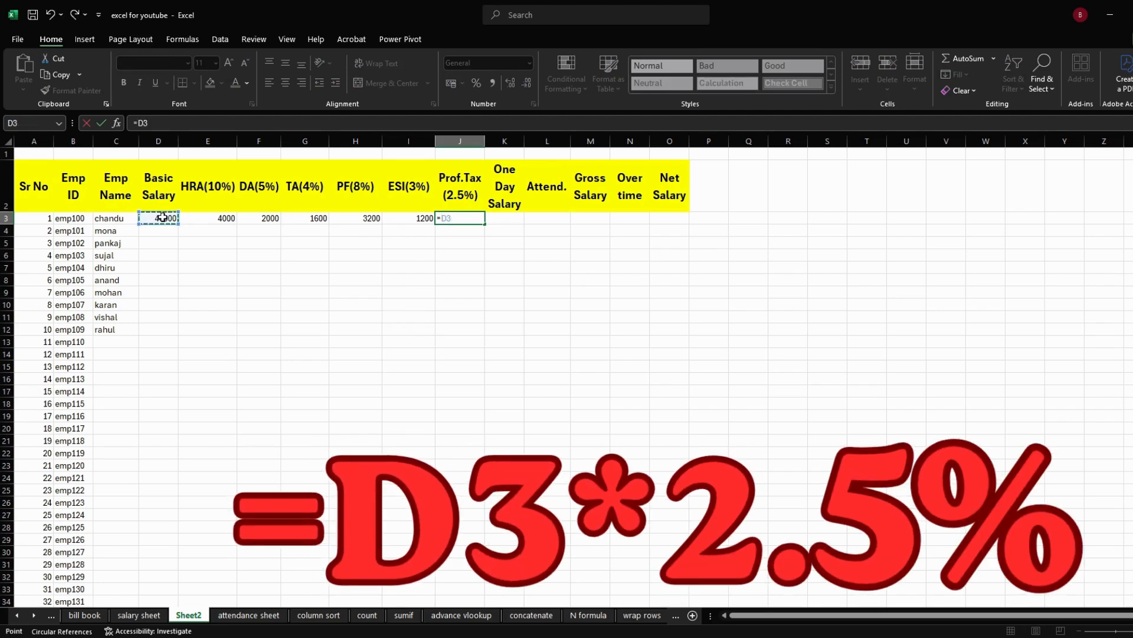
type("*")
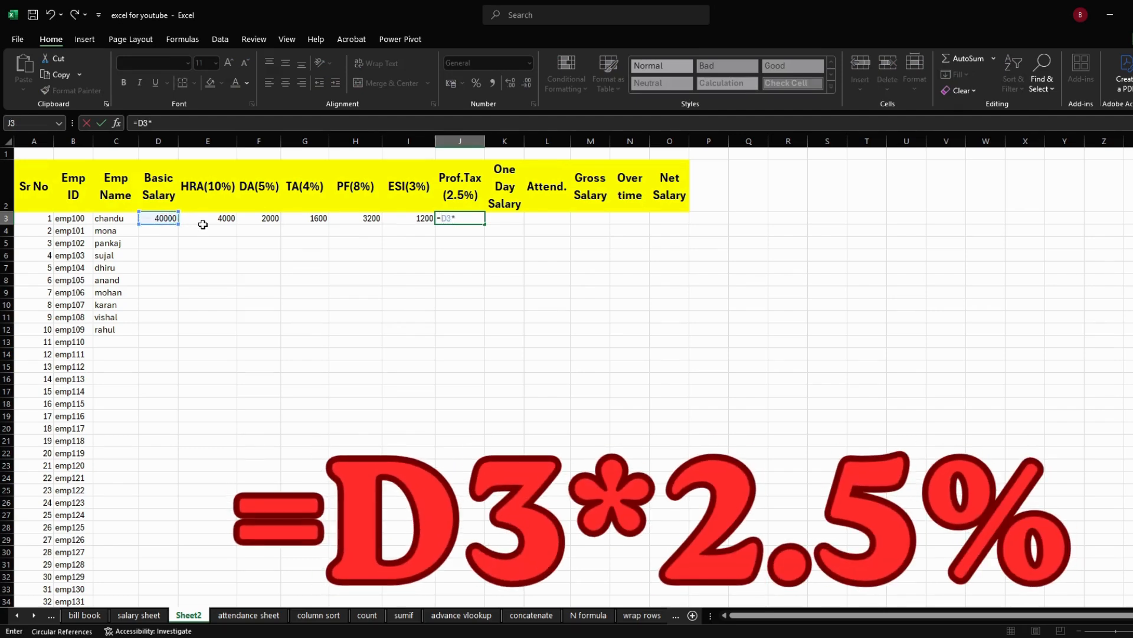
type("2.5%")
key("Tab")
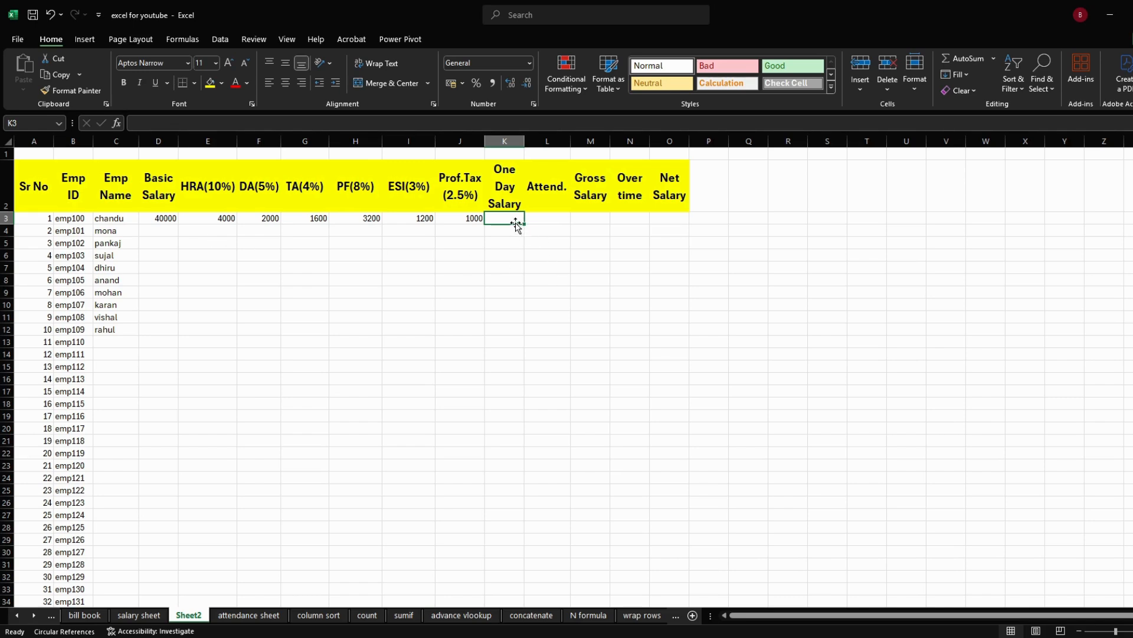
Calculate the one day salary in K3 by dividing the basic salary by 31 days with =D3/31.
type("=")
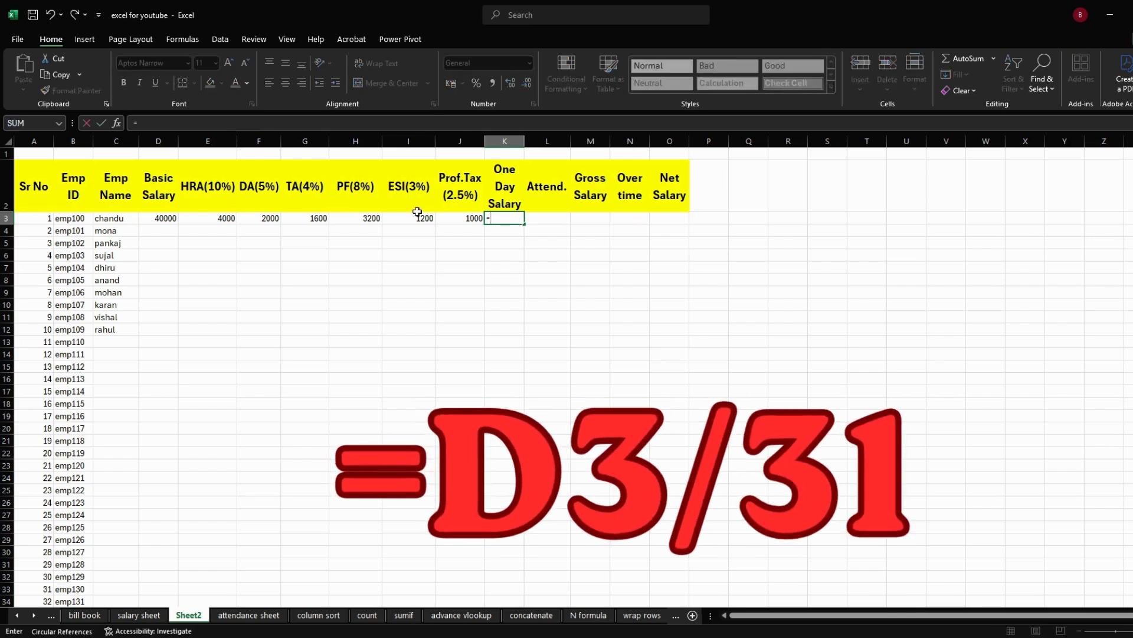
left_click(171, 219)
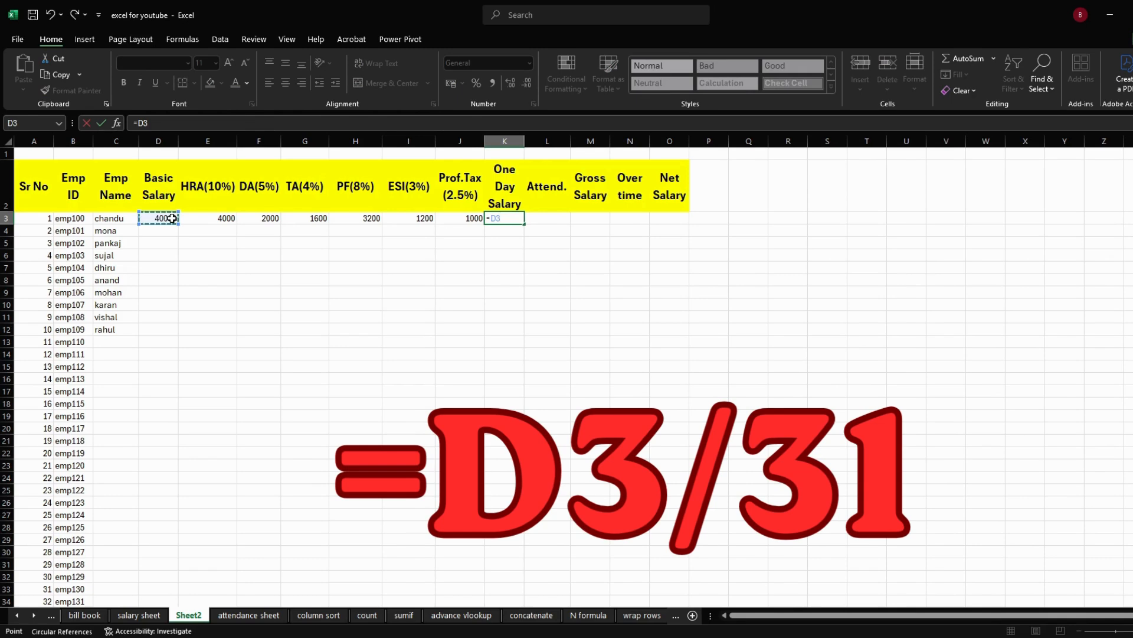
type("/31")
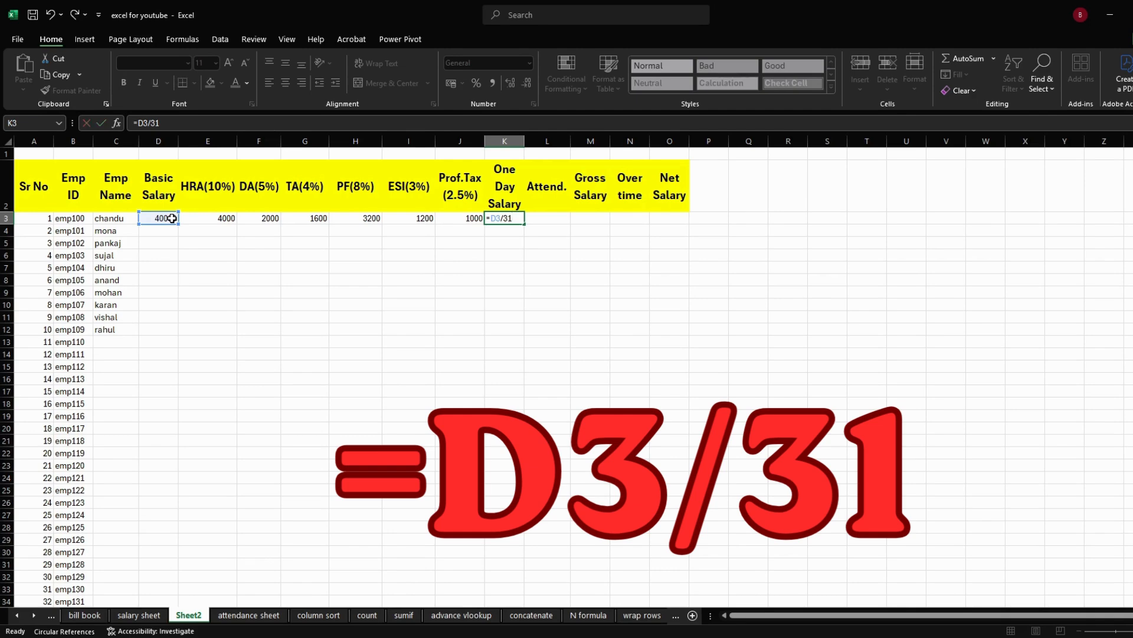
key("Return")
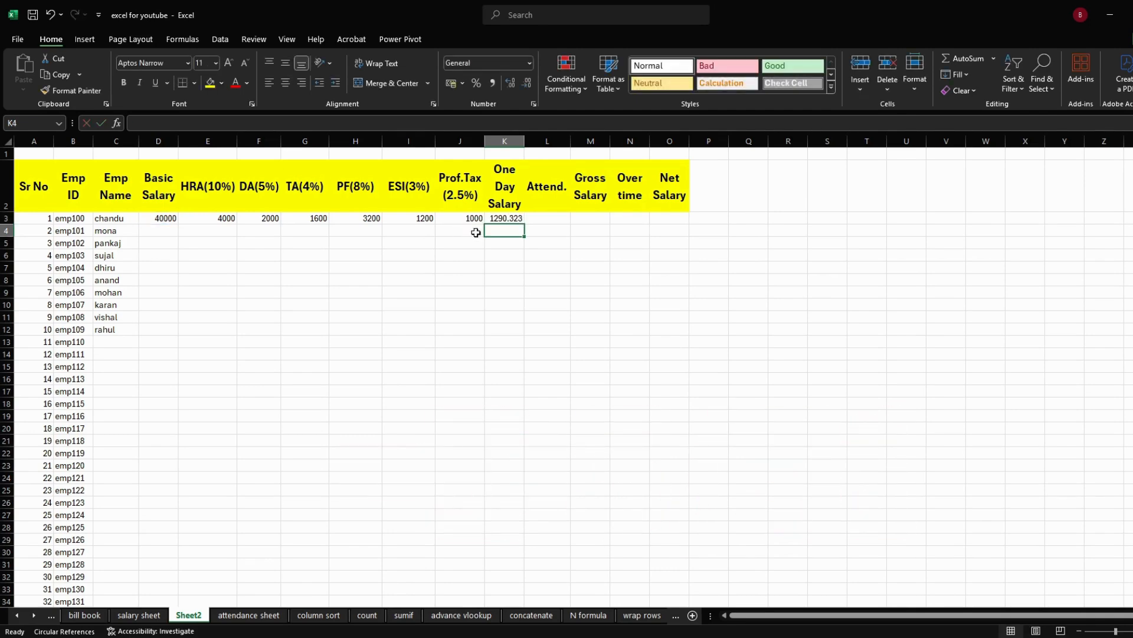
left_click(510, 217)
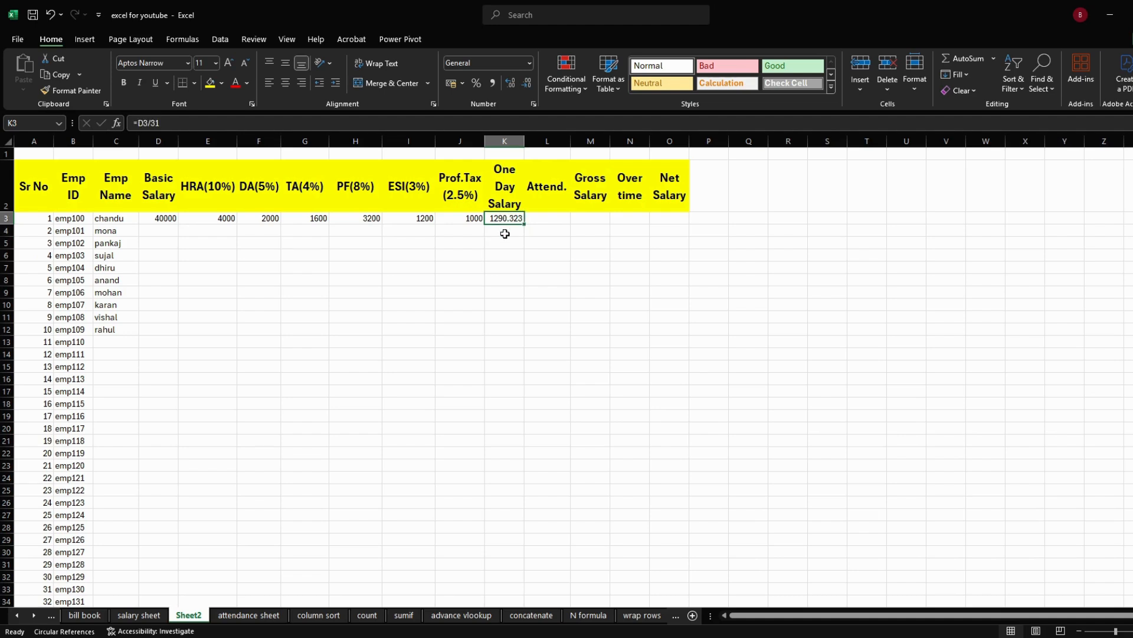
Link the attendance in L3 to the first employee's present count with ='attendance sheet'!AH5.
left_click(561, 219)
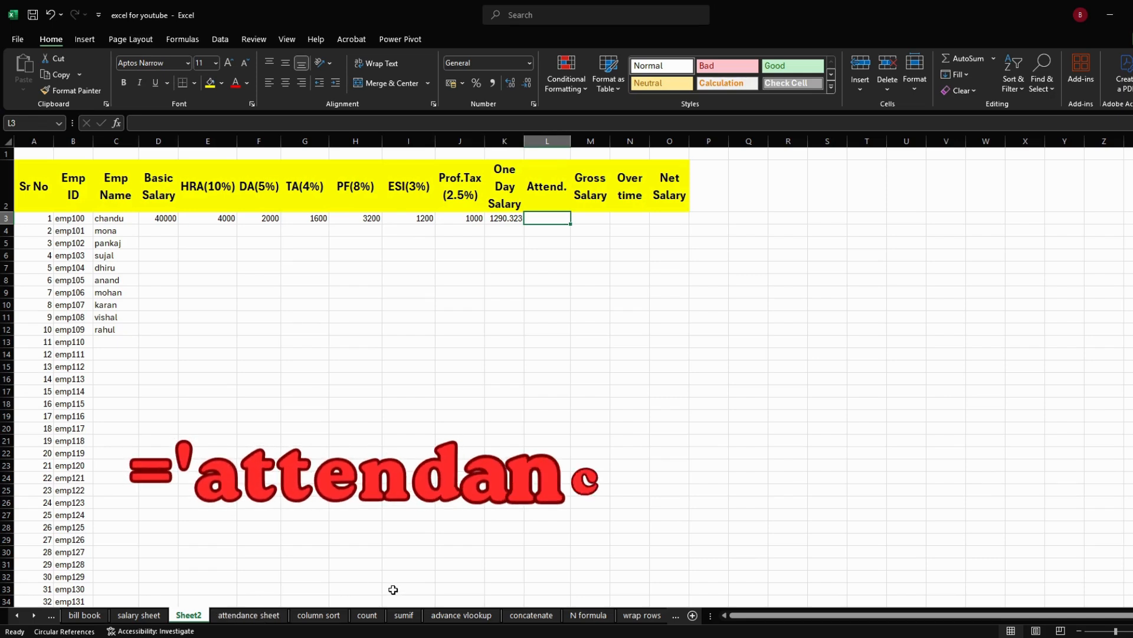
type("=")
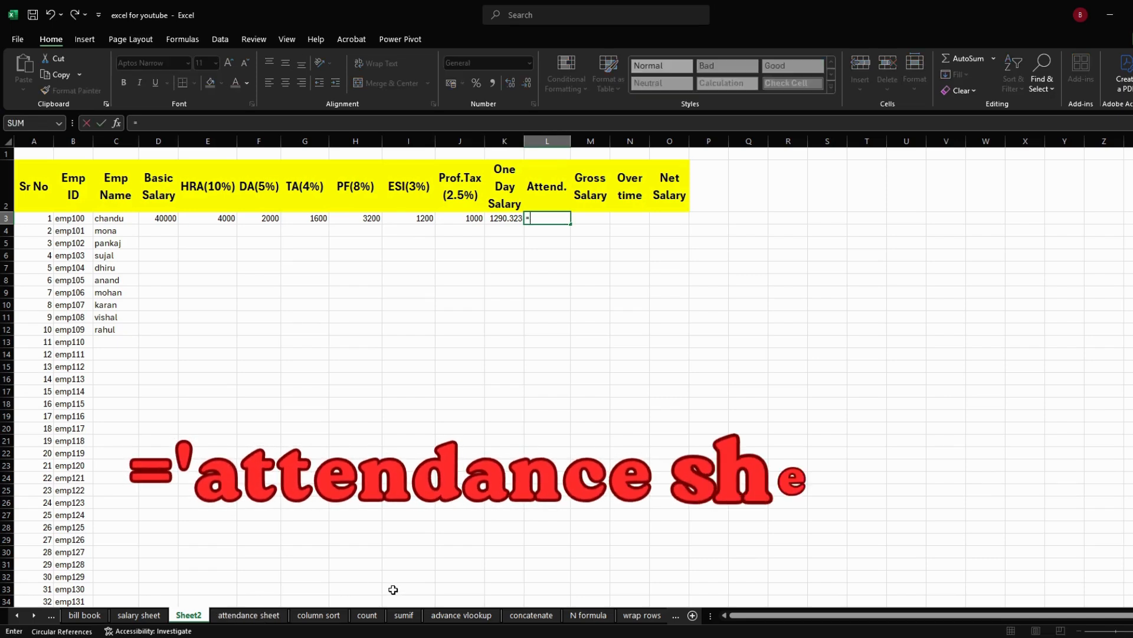
left_click(271, 616)
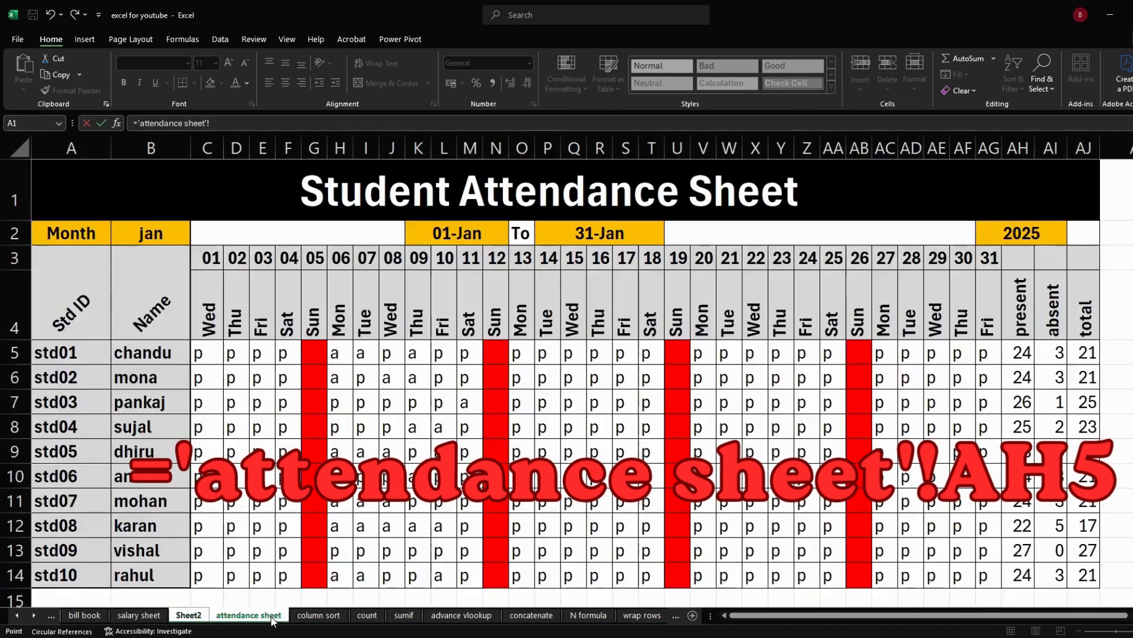
left_click(1021, 356)
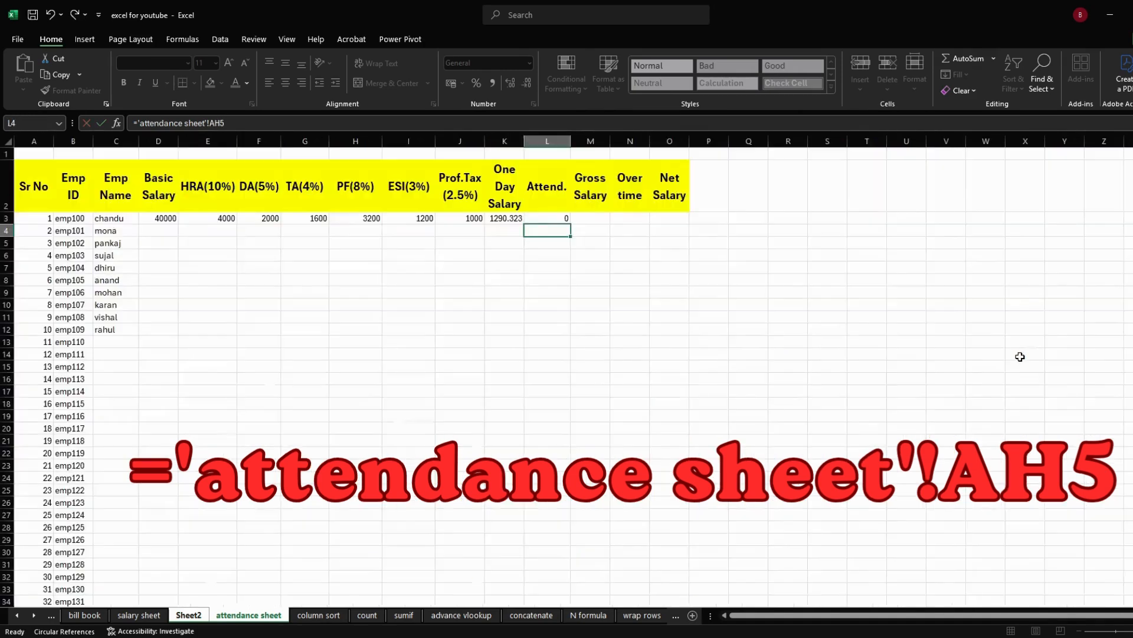
key("Return")
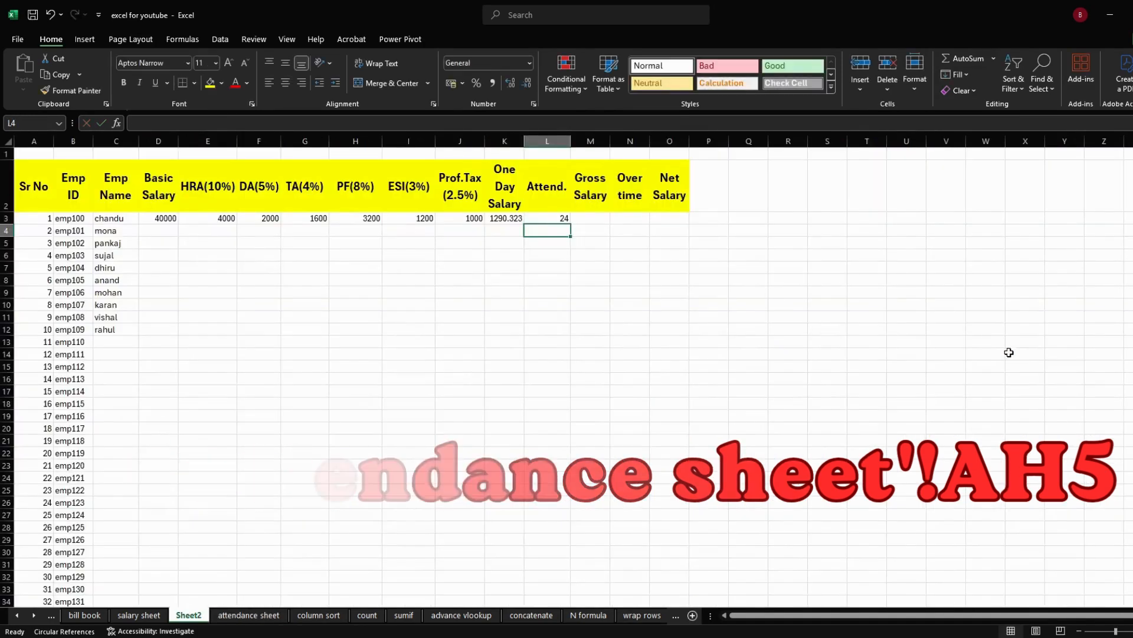
left_click(550, 217)
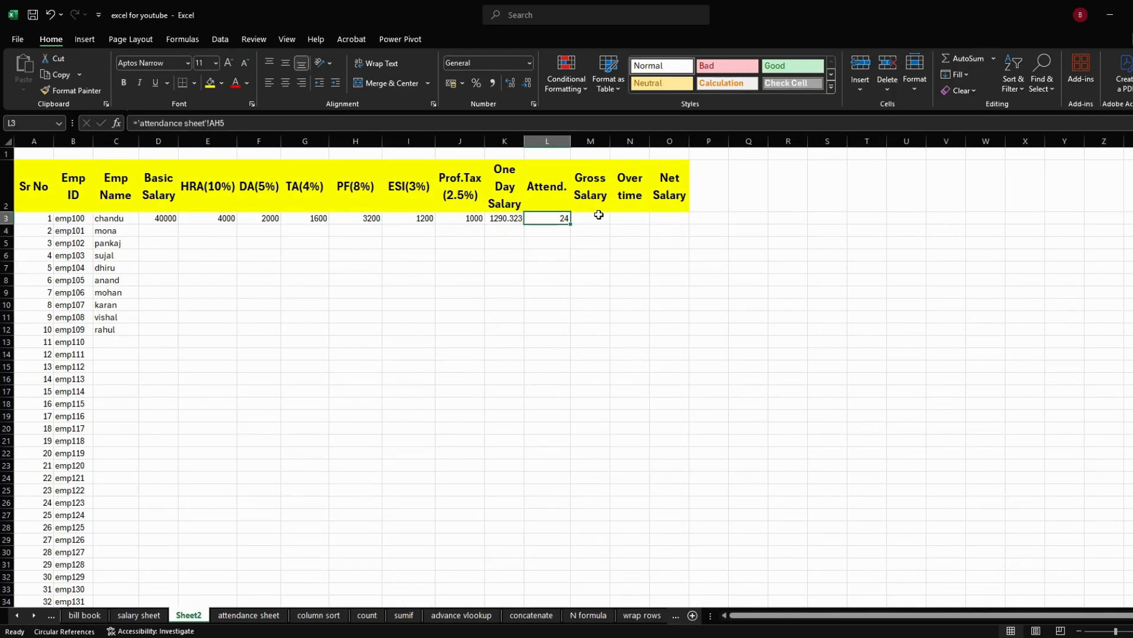
Calculate the gross salary in M3 by multiplying attendance by one day salary with =L3*K3.
left_click(598, 217)
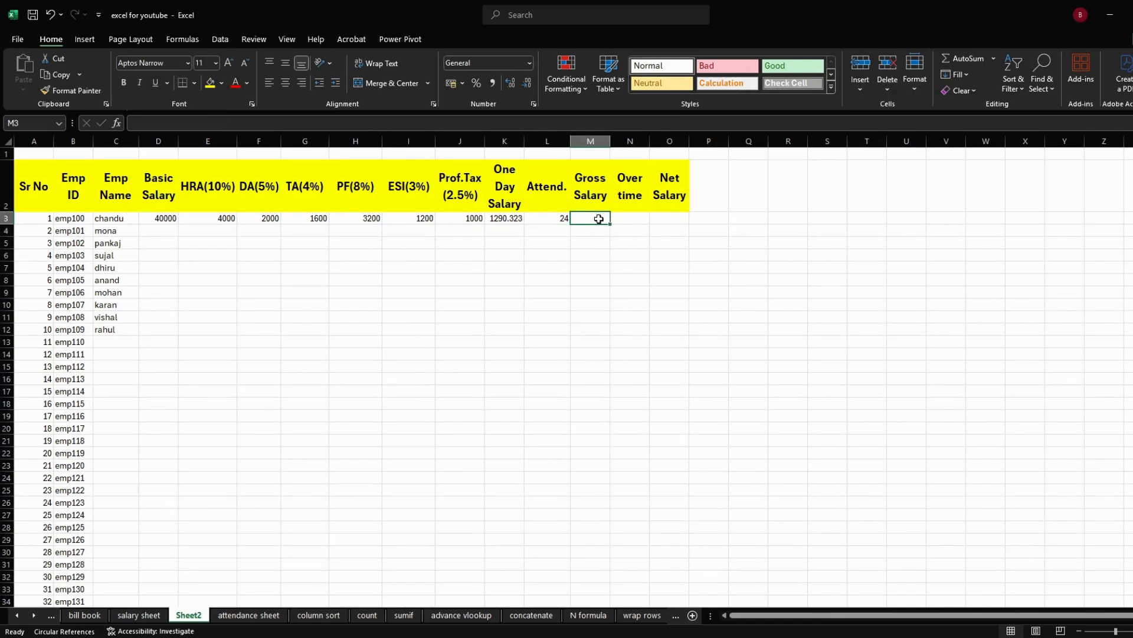
type("=")
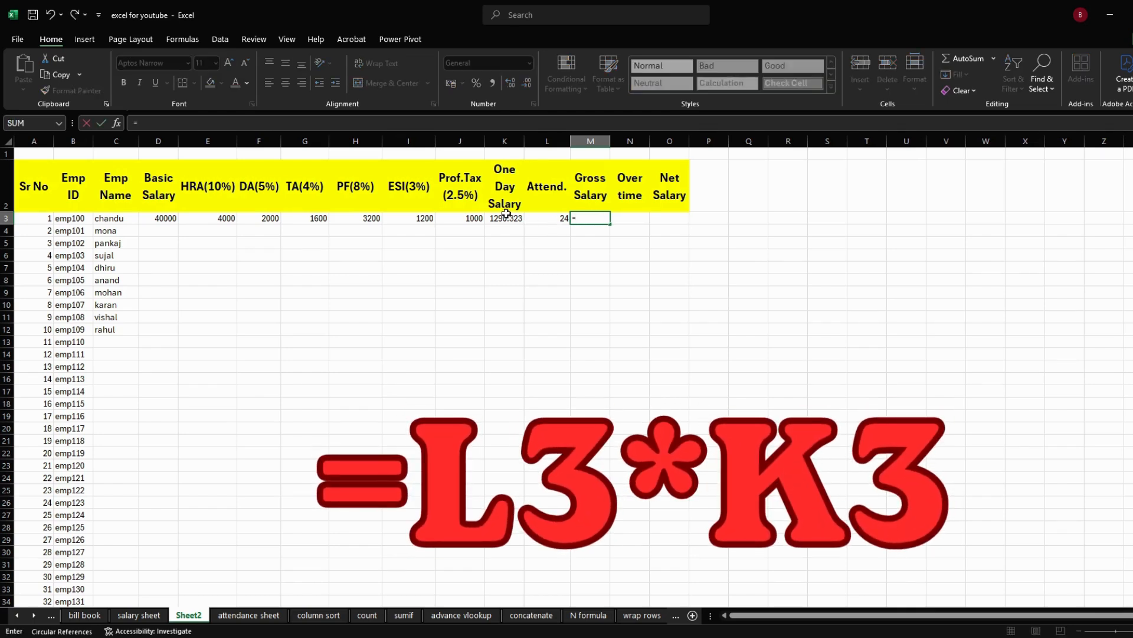
left_click(538, 219)
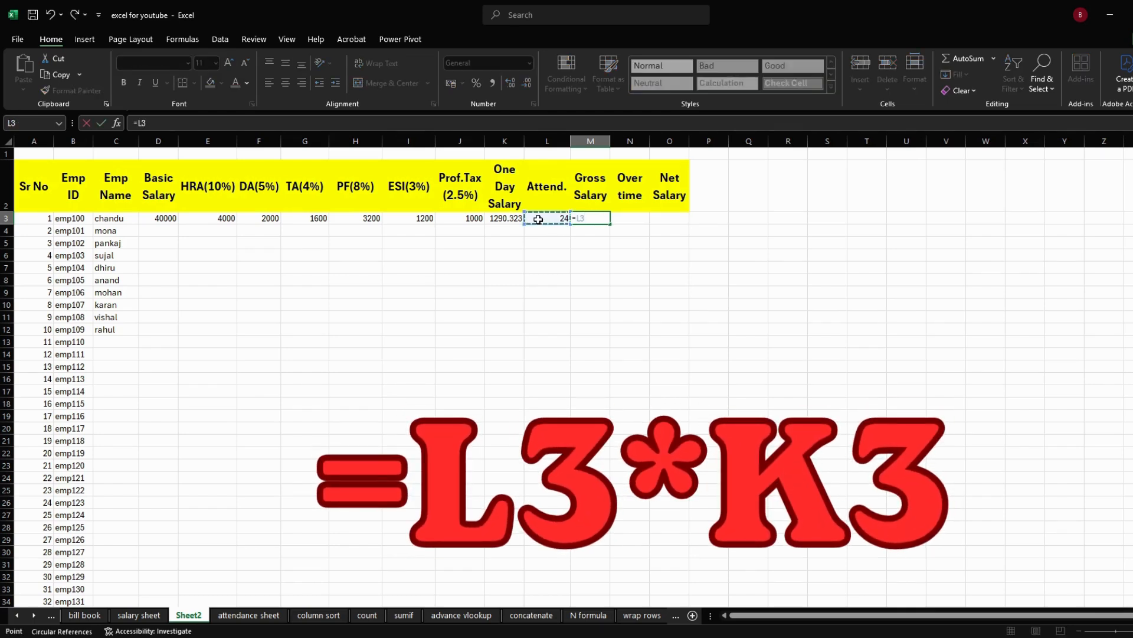
type("*")
left_click(514, 218)
key("Return")
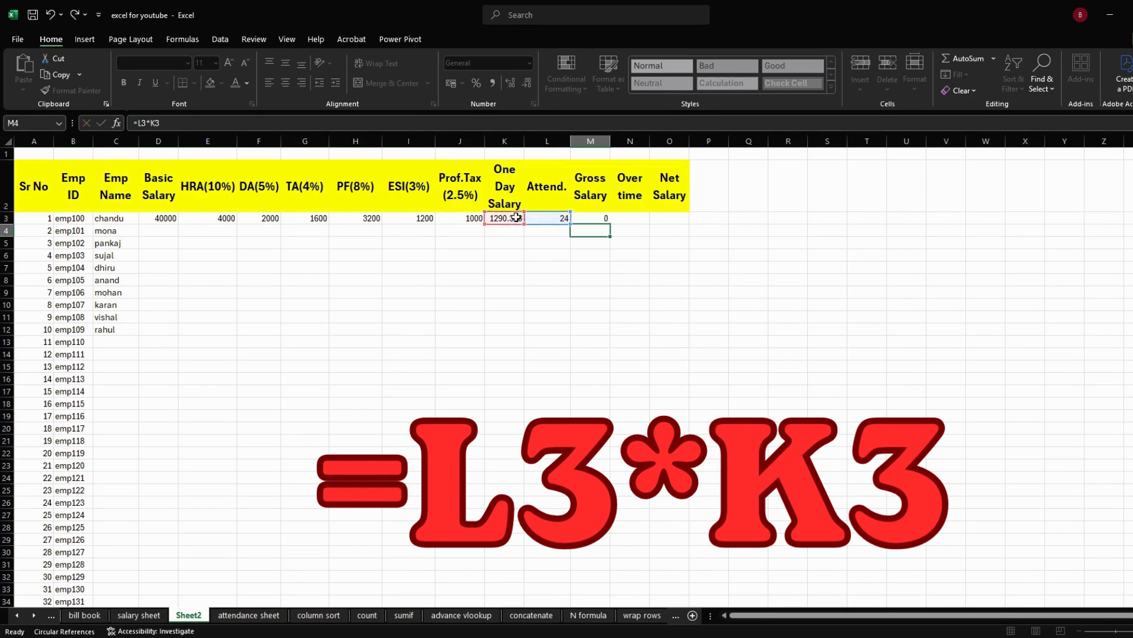
left_click(632, 217)
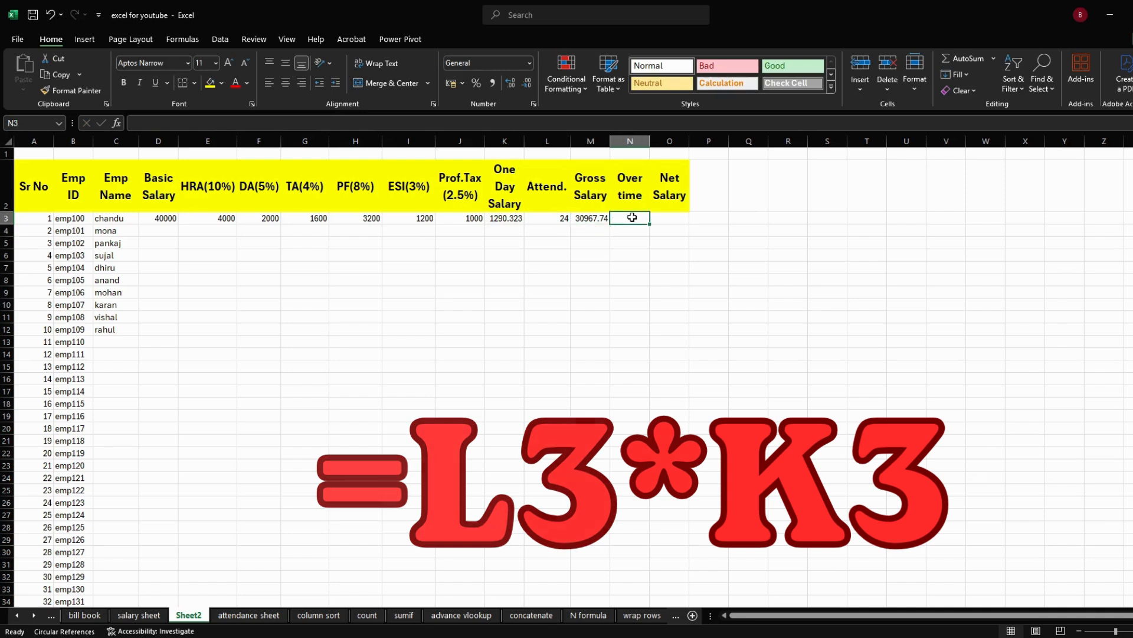
type("=")
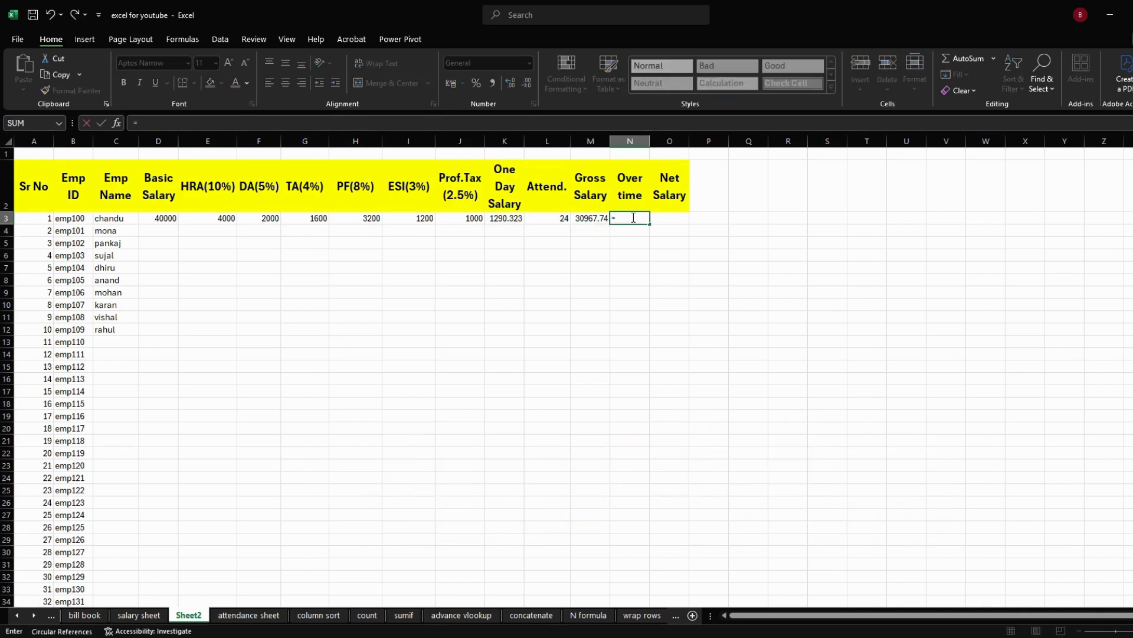
left_click(511, 219)
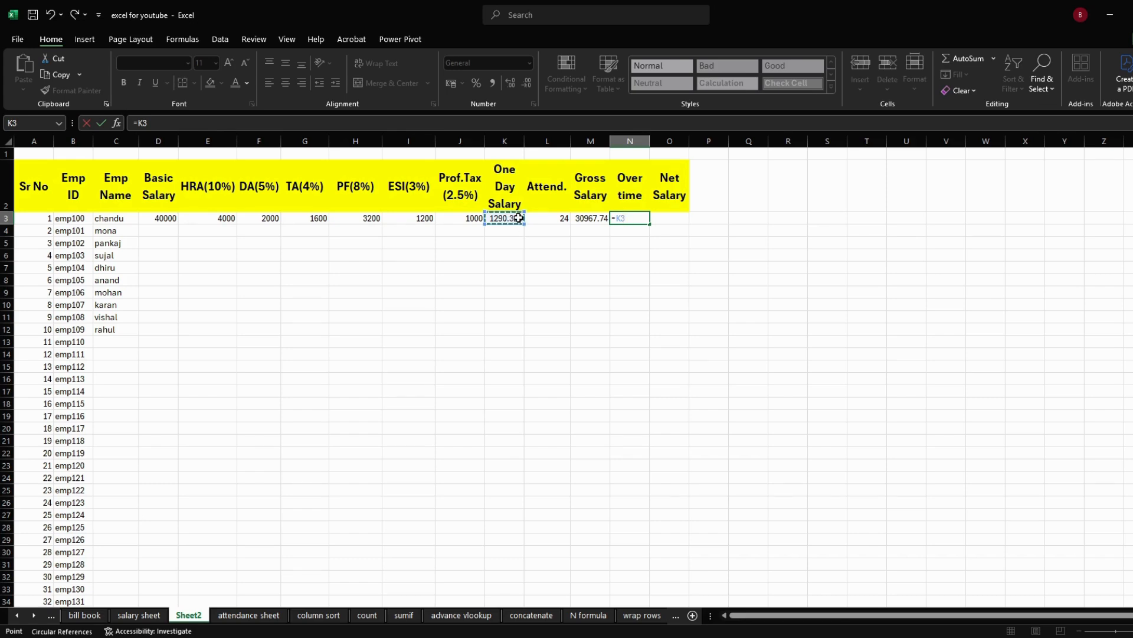
type("/")
key("BackSpace")
key("BackSpace")
key("BackSpace")
key("BackSpace")
key("BackSpace")
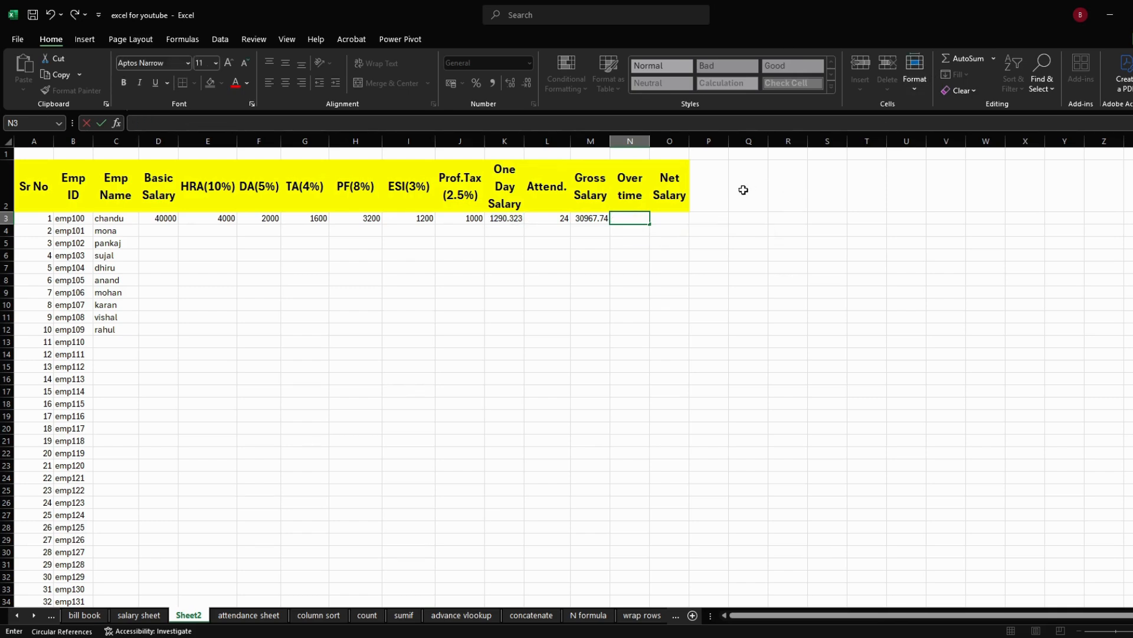
key("Escape")
Insert a blank sheet column between Gross Salary and Over time.
left_click(628, 169)
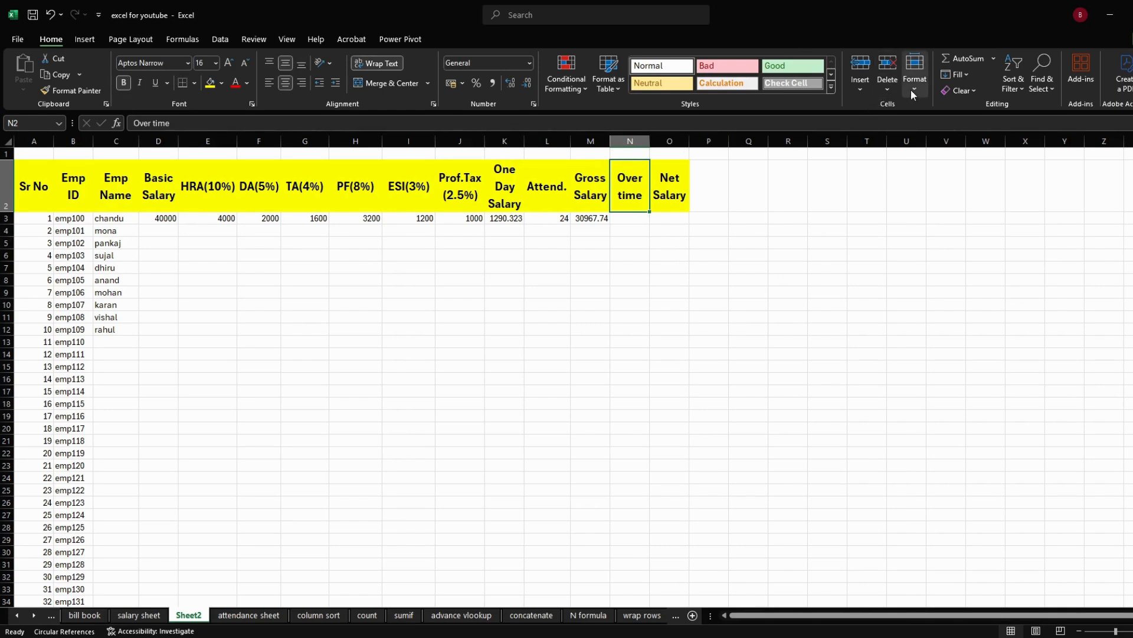
left_click(862, 86)
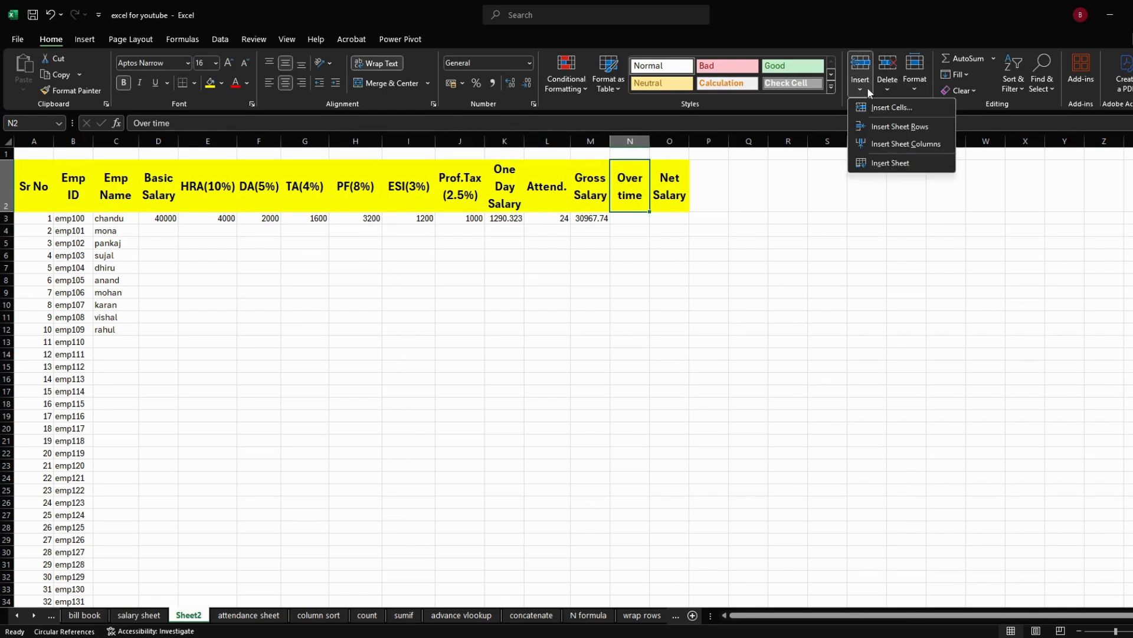
left_click(886, 144)
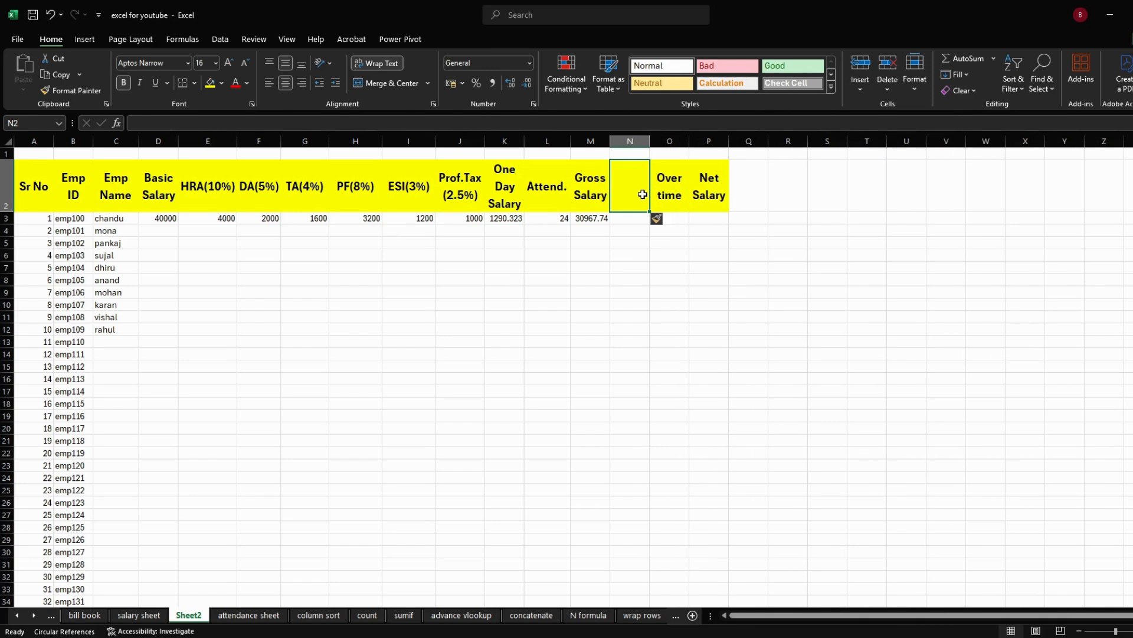
Enter the header "over Time" in N2, above the blank column after Gross Salary.
type("ov")
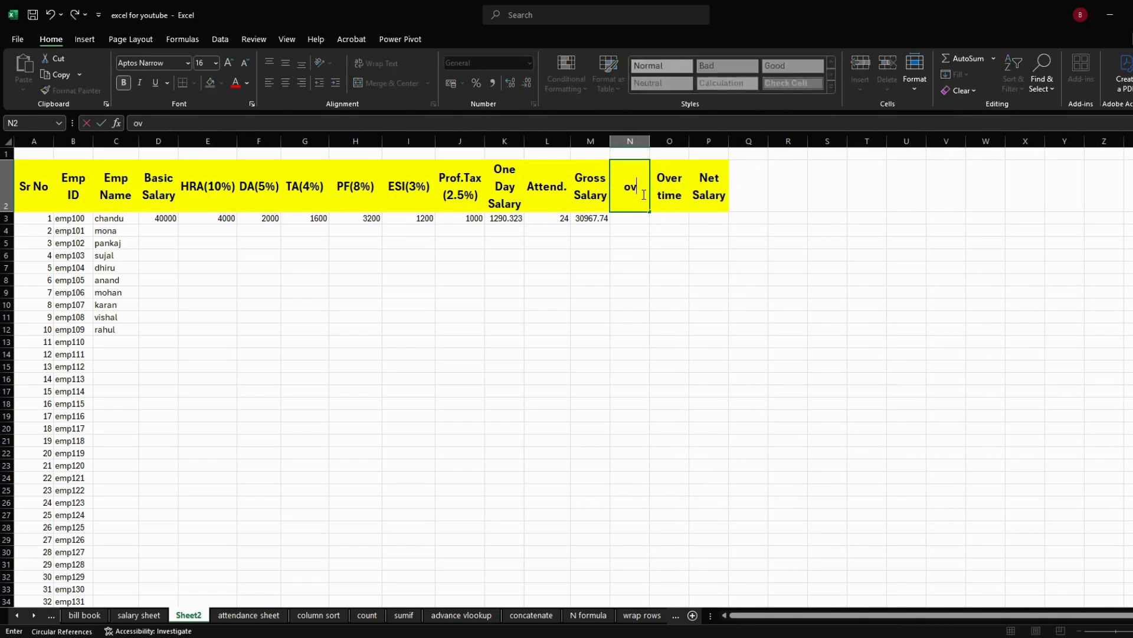
type("ert")
key("BackSpace")
type("Time")
Extend the header in O2 to read "Over time Pay".
double_click(678, 201)
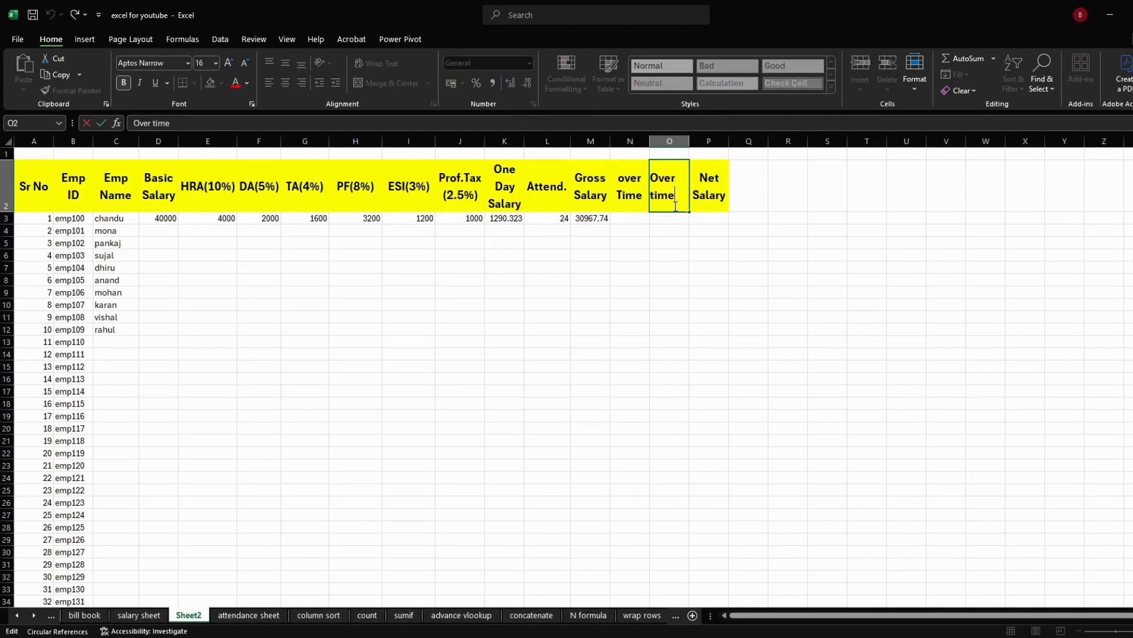
key("Return")
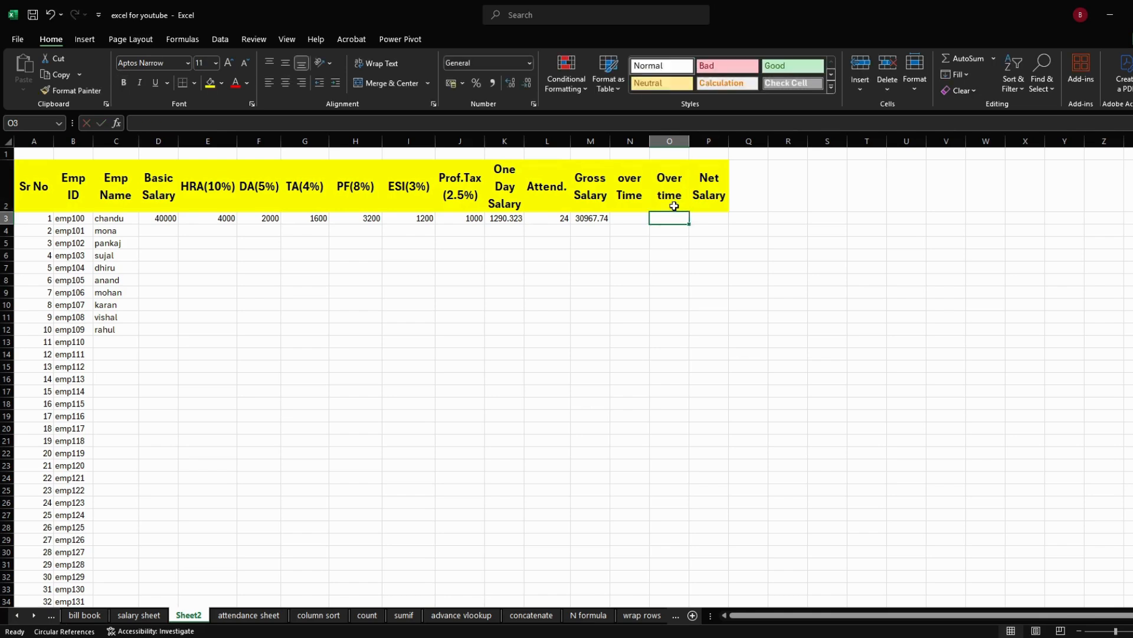
left_click(674, 206)
double_click(675, 206)
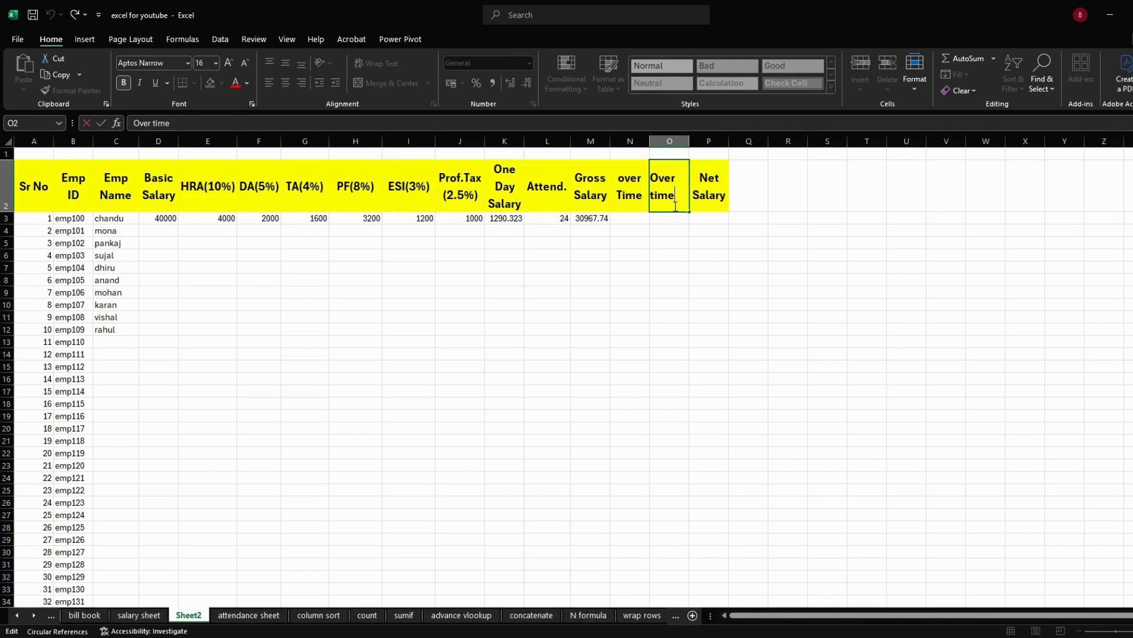
type("Pay")
key("Return")
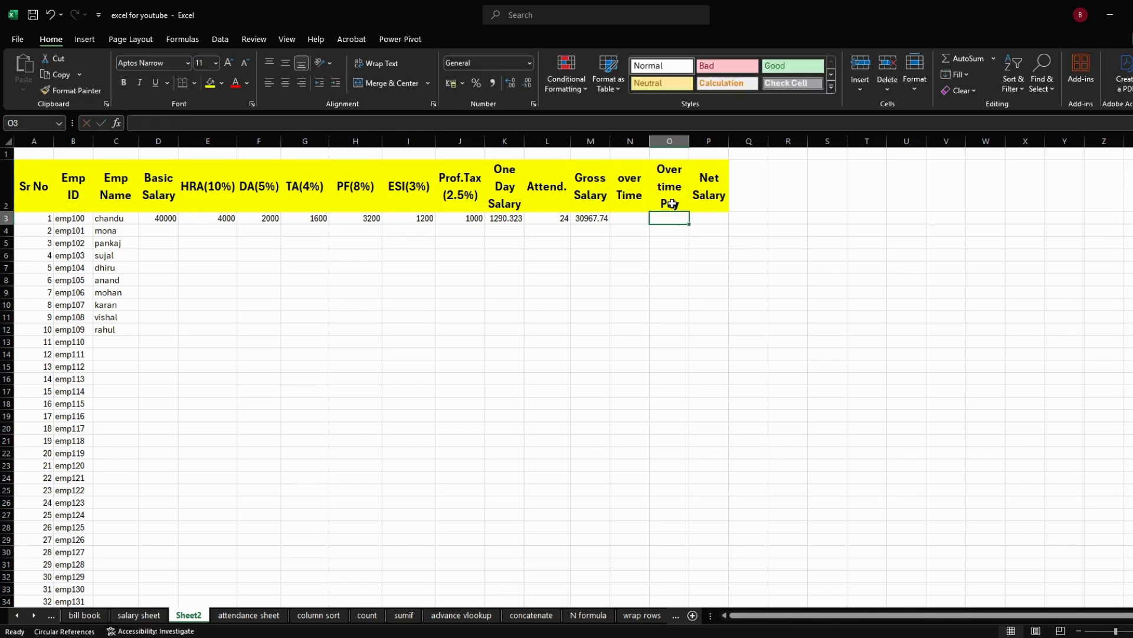
Enter 2 as the first employee's overtime in N3.
left_click(634, 220)
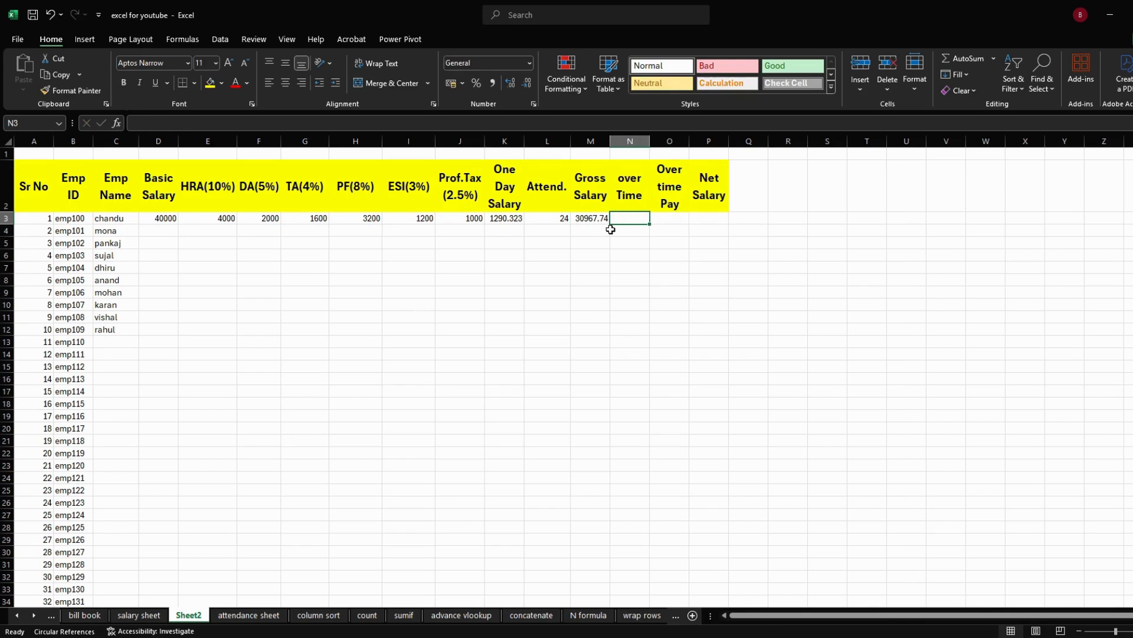
type("2")
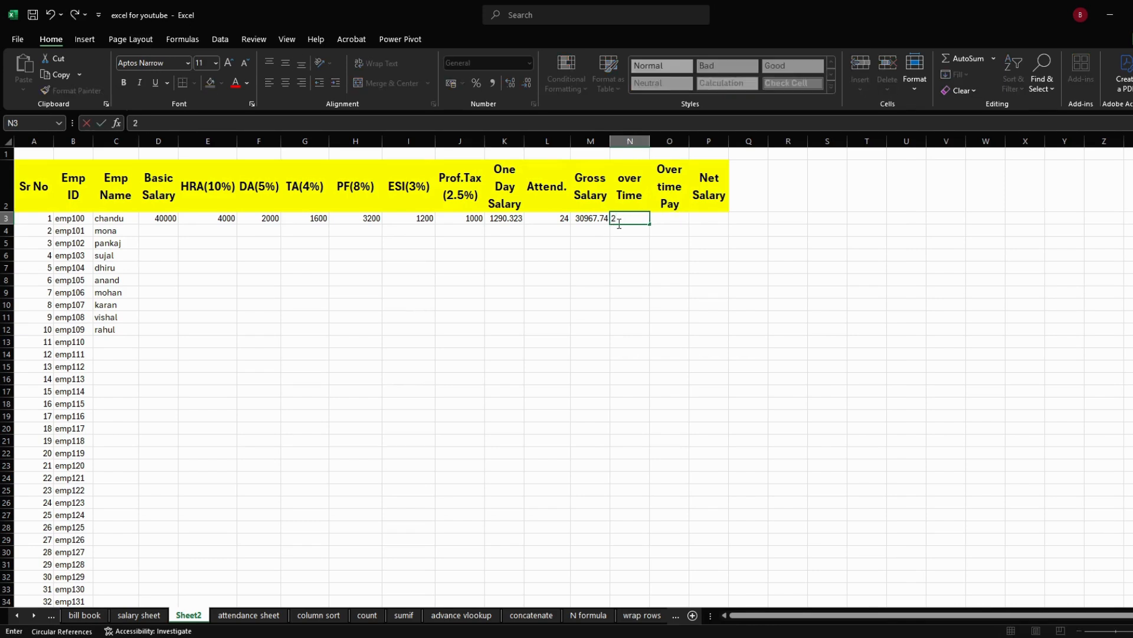
key("Tab")
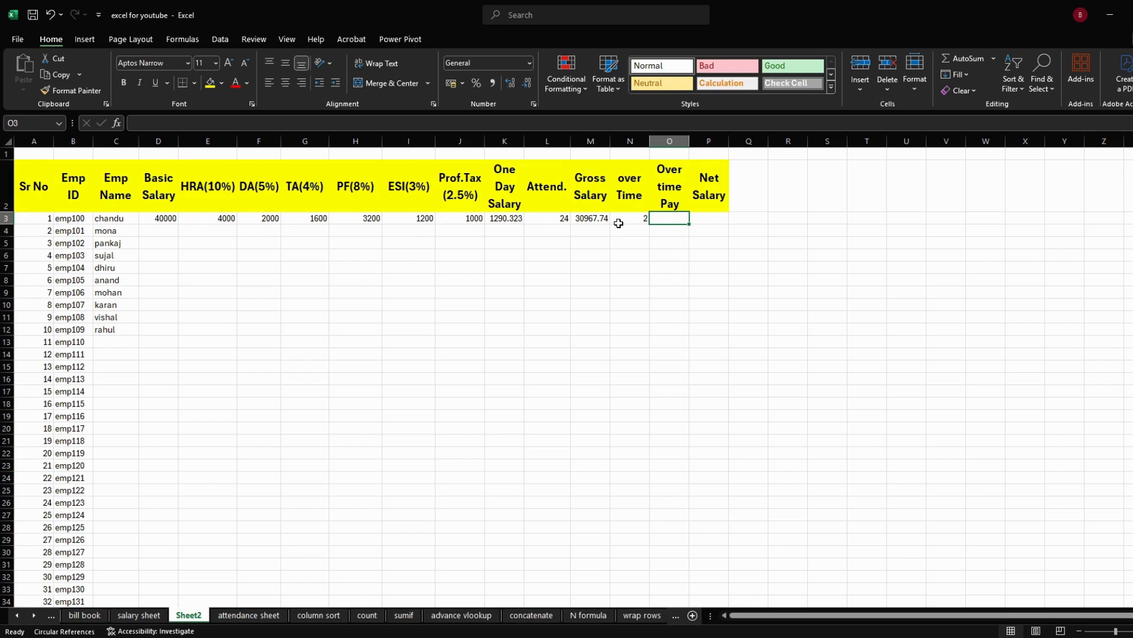
Calculate the overtime pay in O3 from the one day salary over 8 hours with =K3/8*N3.
type("=")
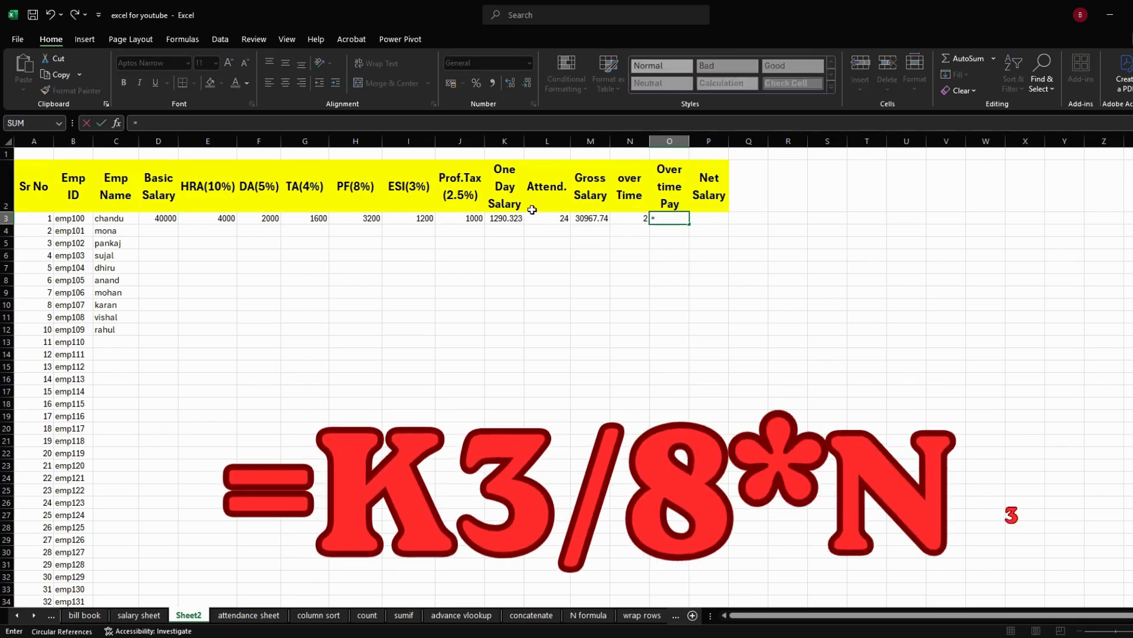
left_click(507, 219)
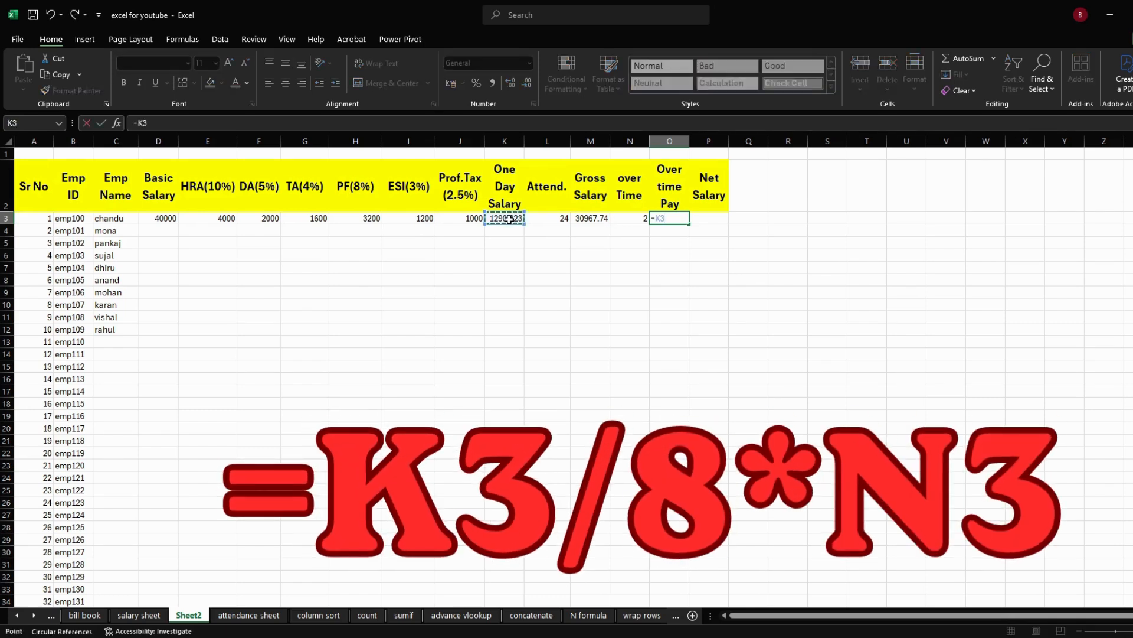
type("/8*")
left_click(620, 219)
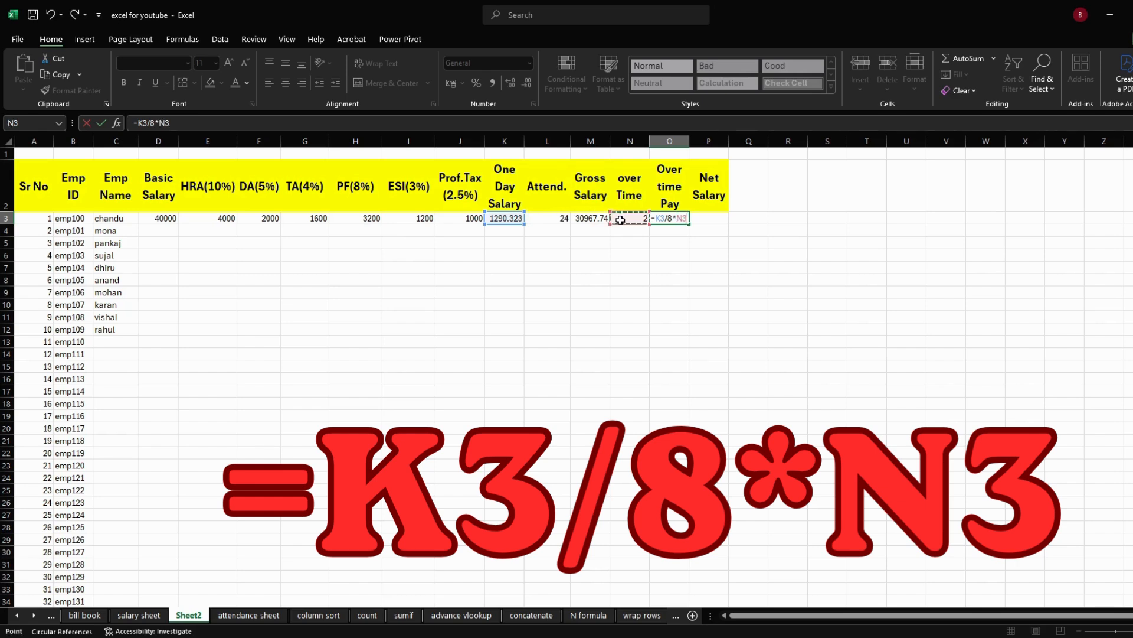
key("Return")
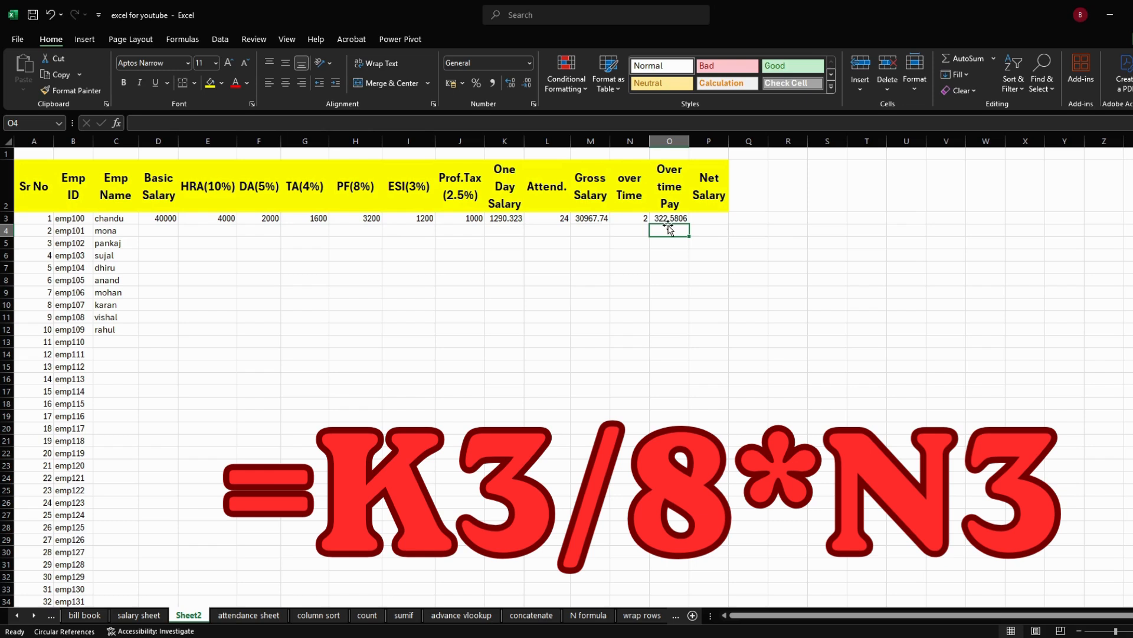
Calculate the net salary in P3 by adding gross salary, overtime pay and allowances and subtracting deductions with =M3+O3+E3+F3+G3-H3-I3-J3.
left_click(706, 218)
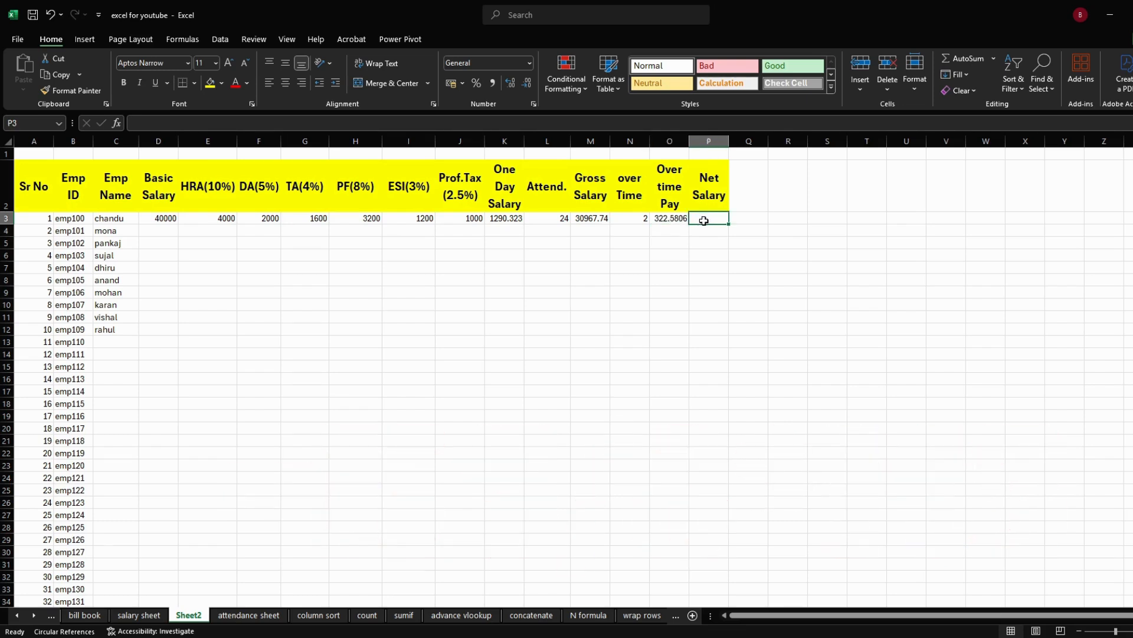
type("=")
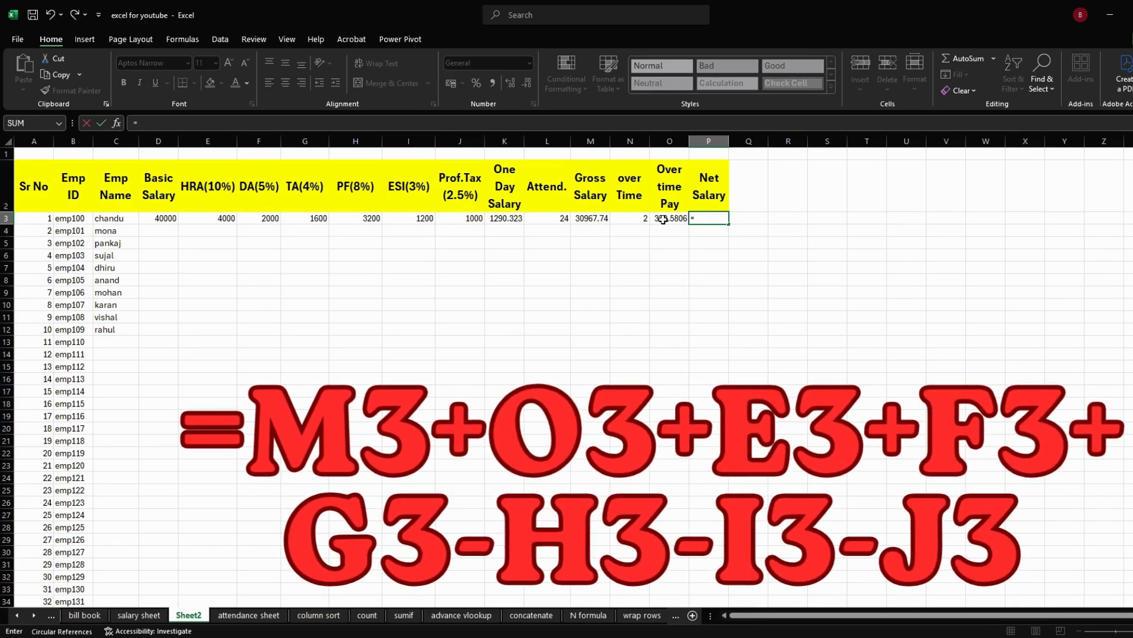
left_click(593, 218)
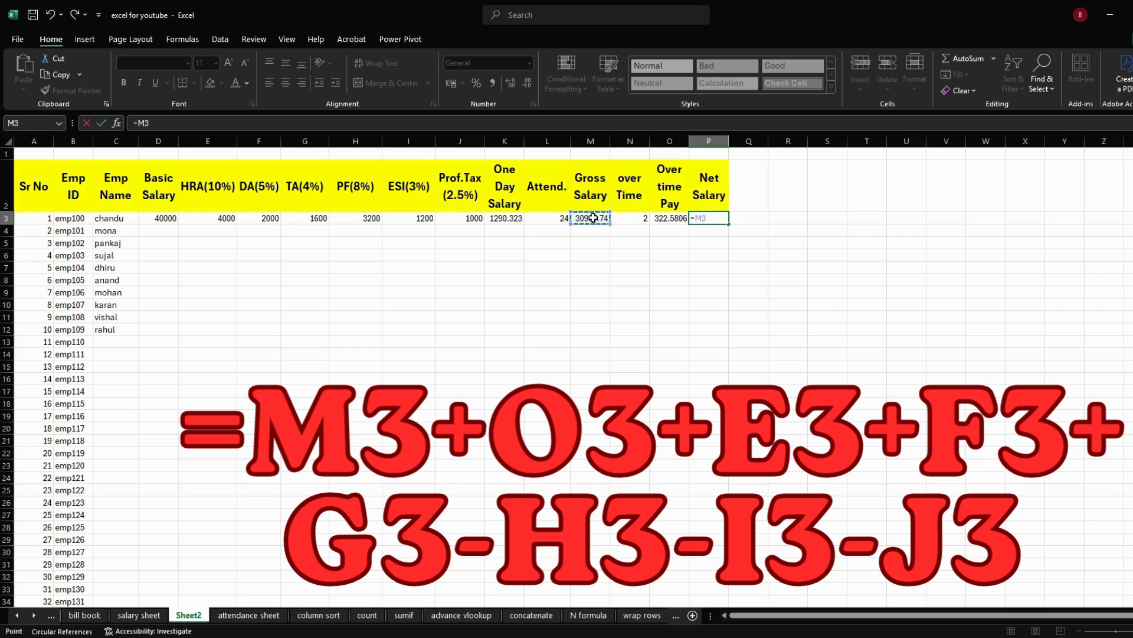
type("+")
left_click(666, 218)
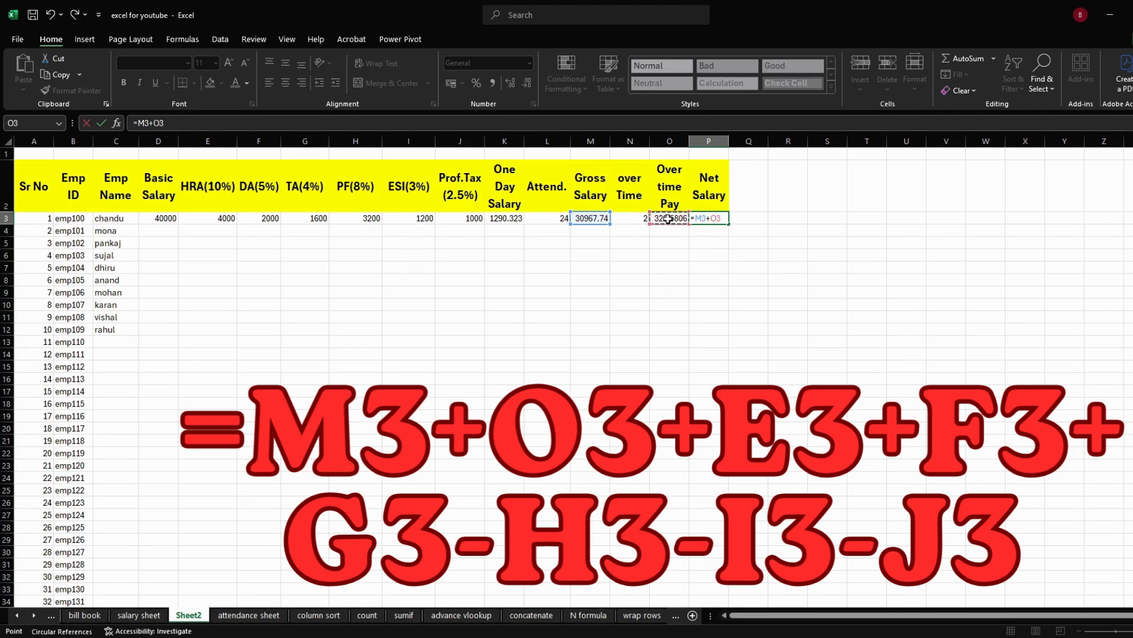
type("+")
left_click(220, 220)
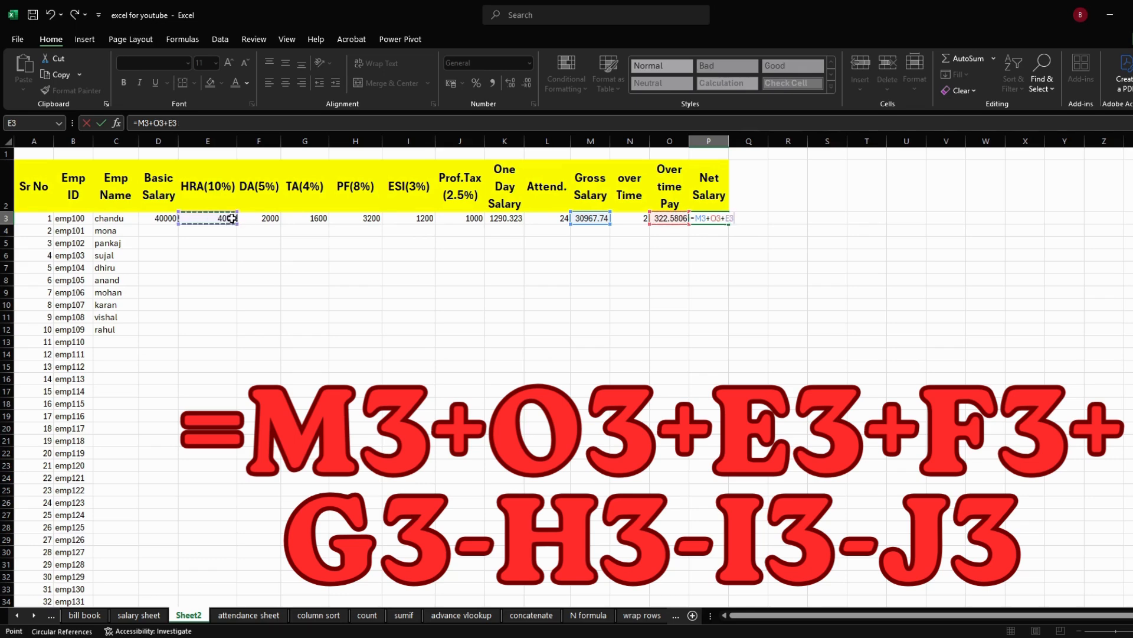
type("+")
left_click(272, 219)
type("+")
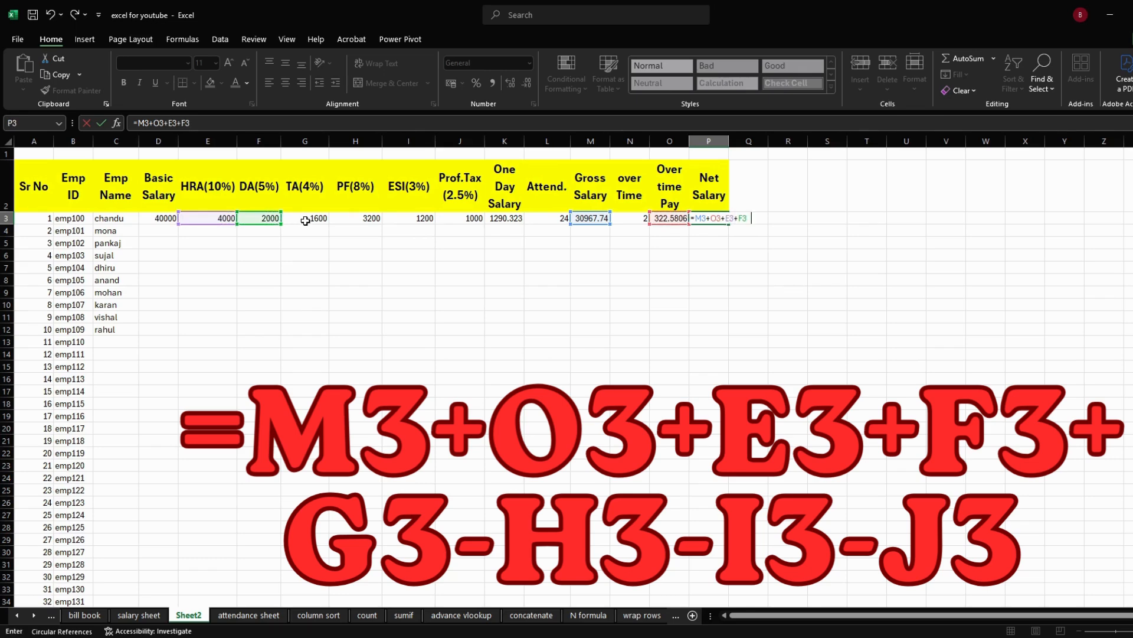
left_click(306, 219)
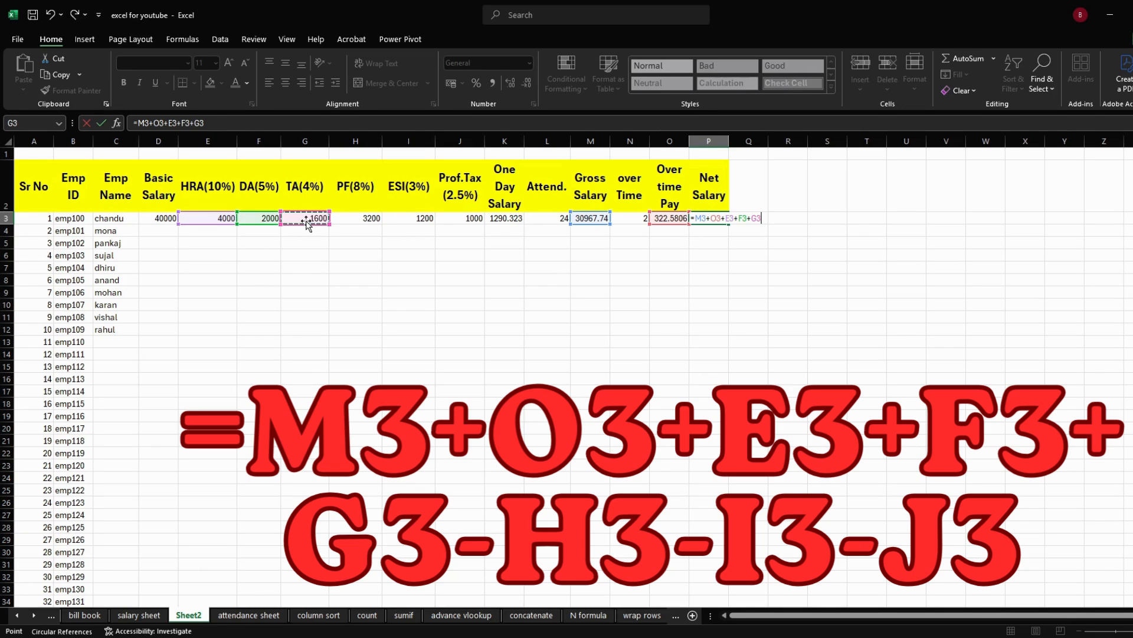
type("-")
left_click(353, 219)
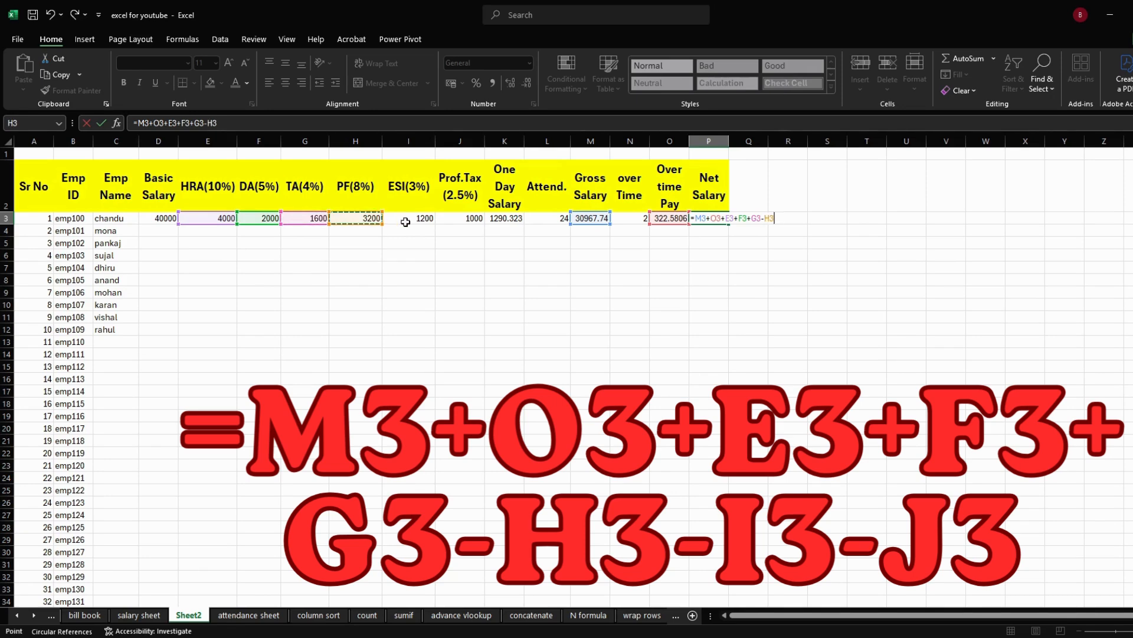
type("-")
left_click(428, 219)
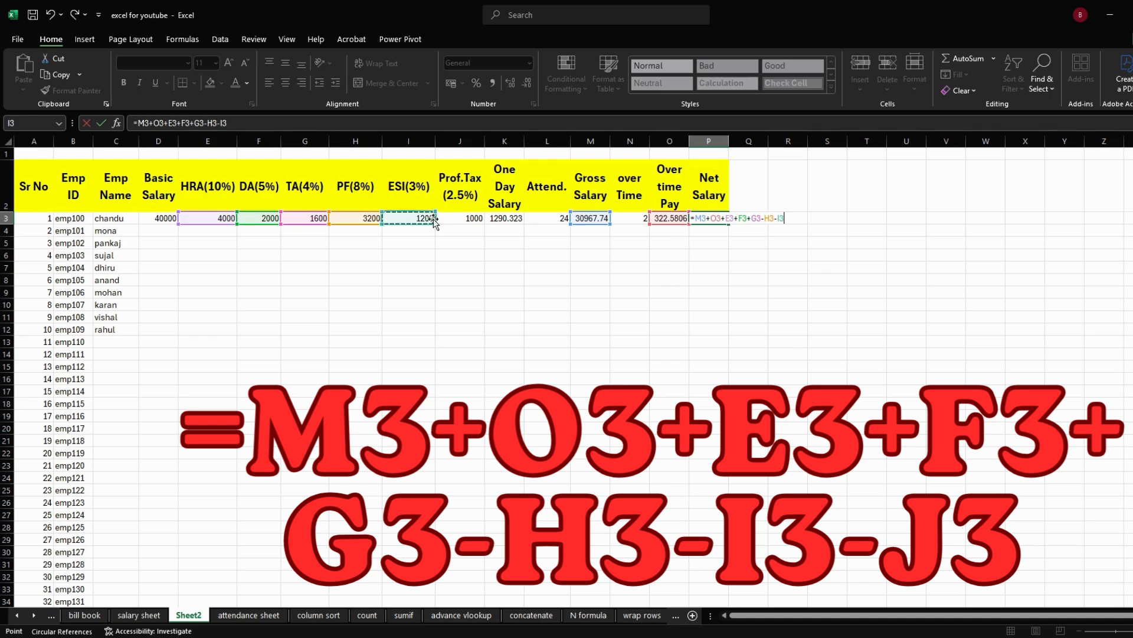
type("-")
left_click(459, 218)
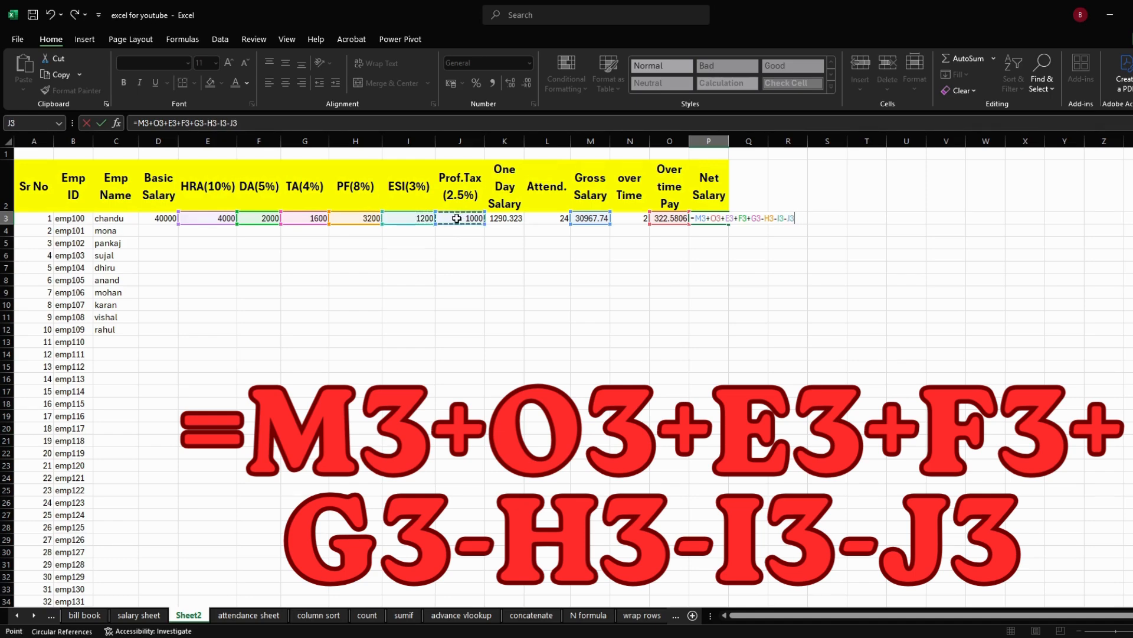
key("Return")
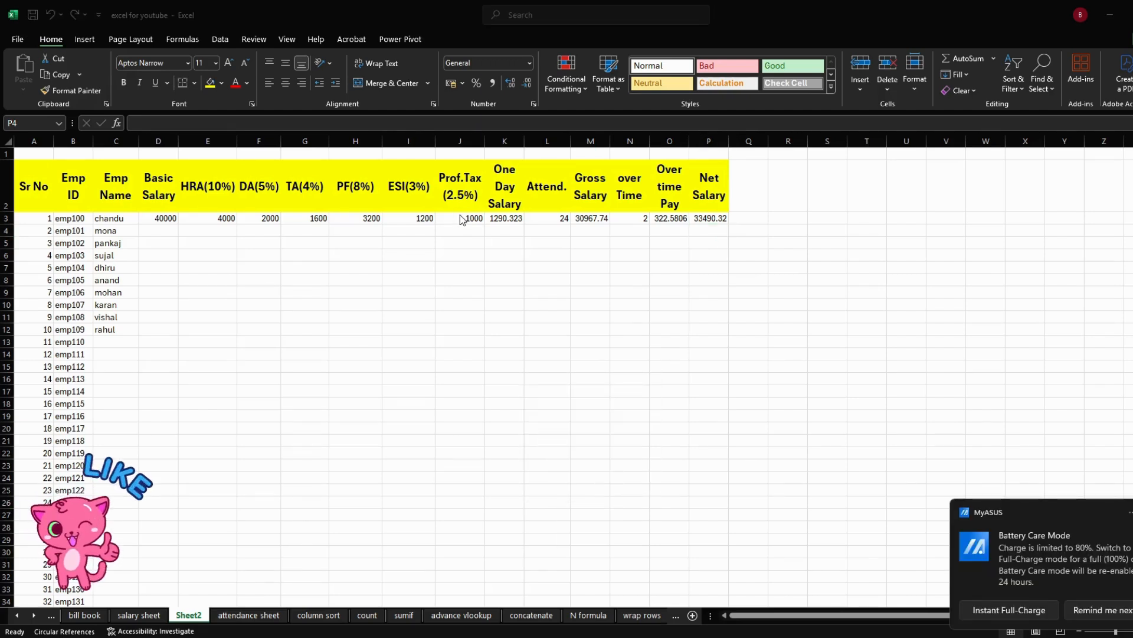
Fill the formulas in E3:M3 and O3:P3 down to row 12.
left_click_drag(219, 223, 615, 336)
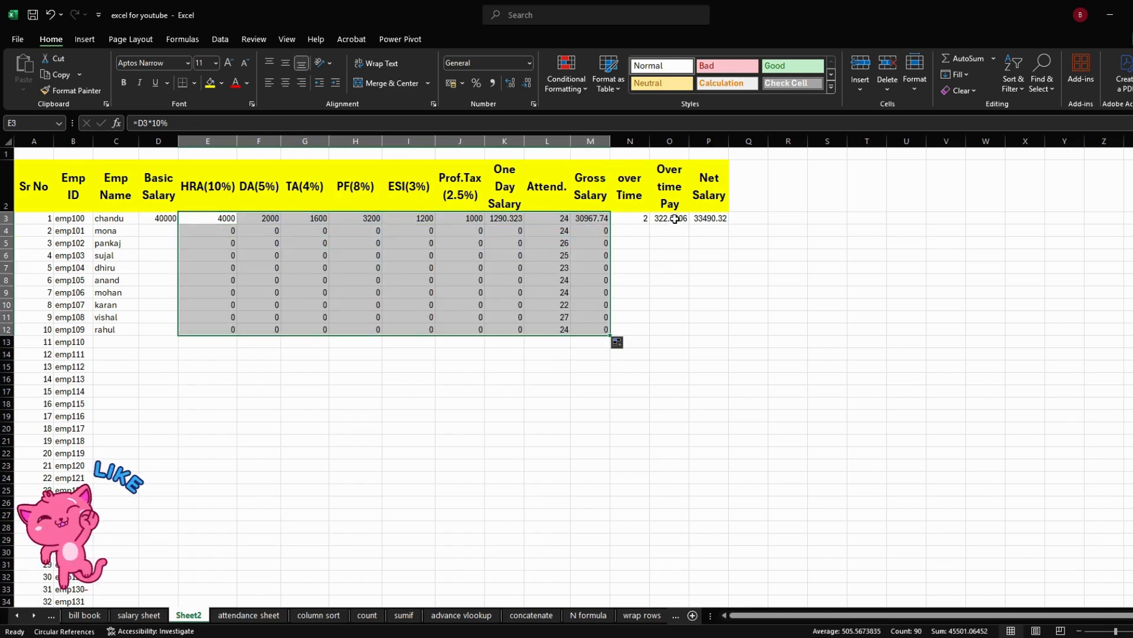
left_click_drag(671, 218, 725, 335)
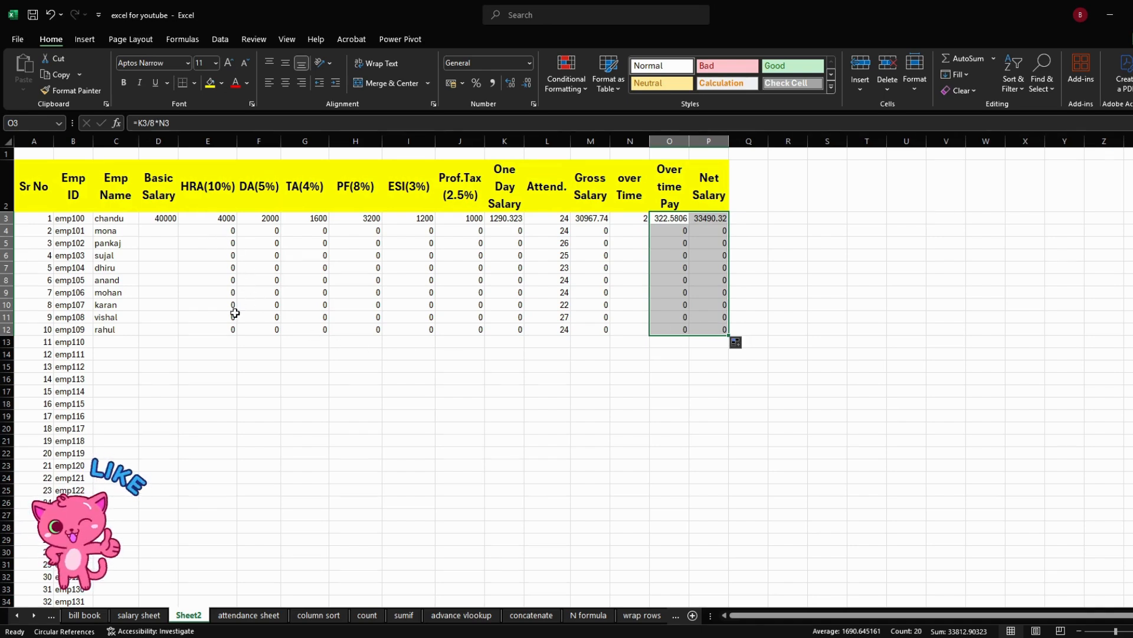
Copy the row 3 formulas in E3:M3 and O3:P3 down through row 38.
left_click(222, 220)
left_click_drag(223, 219, 478, 220)
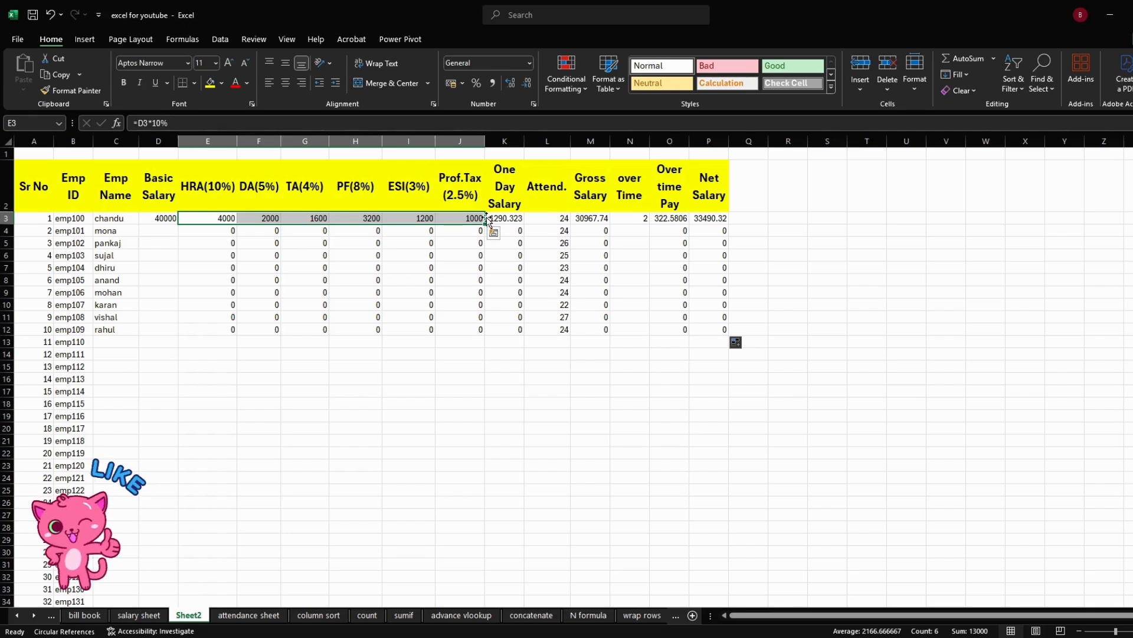
left_click_drag(488, 221, 608, 624)
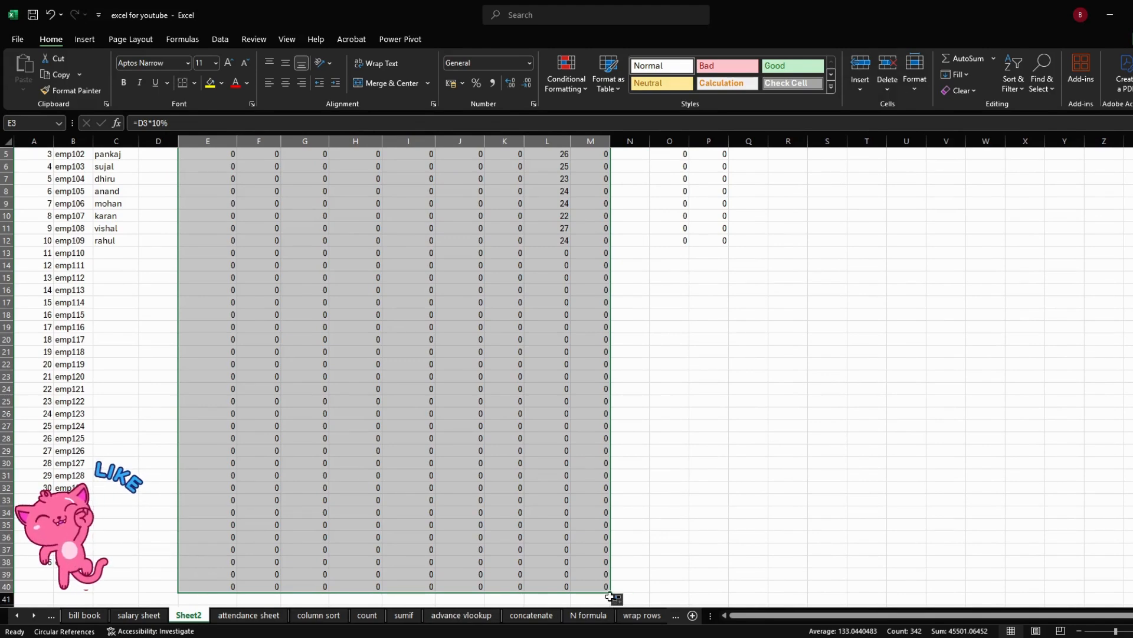
left_click_drag(611, 593, 613, 574)
scroll(546, 513, "up", 2)
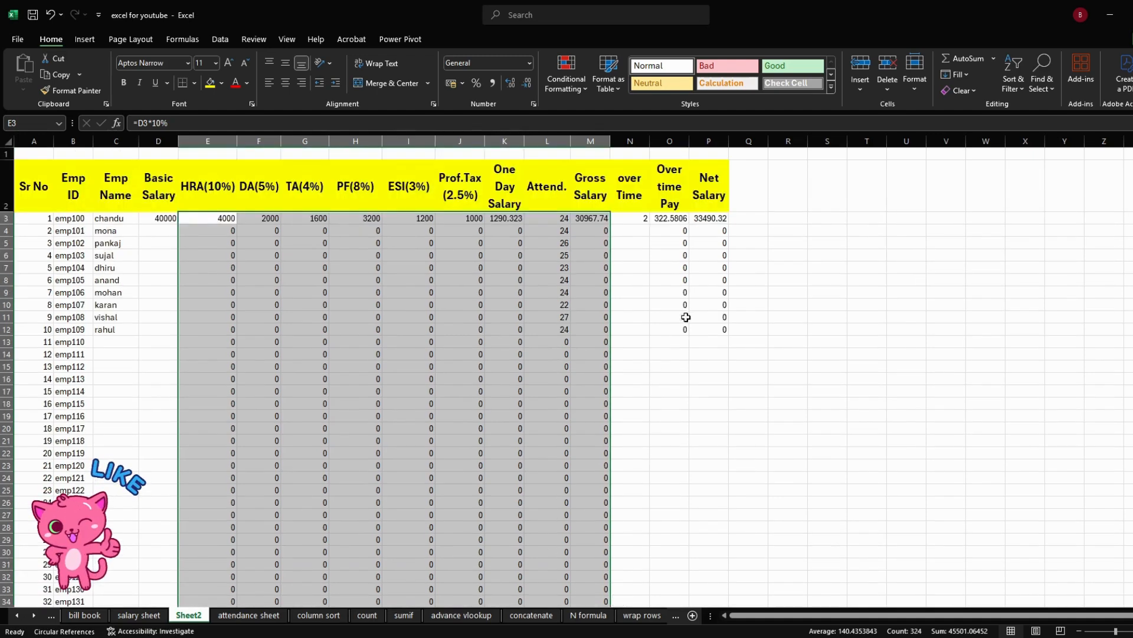
left_click_drag(675, 221, 714, 561)
scroll(573, 522, "up", 2)
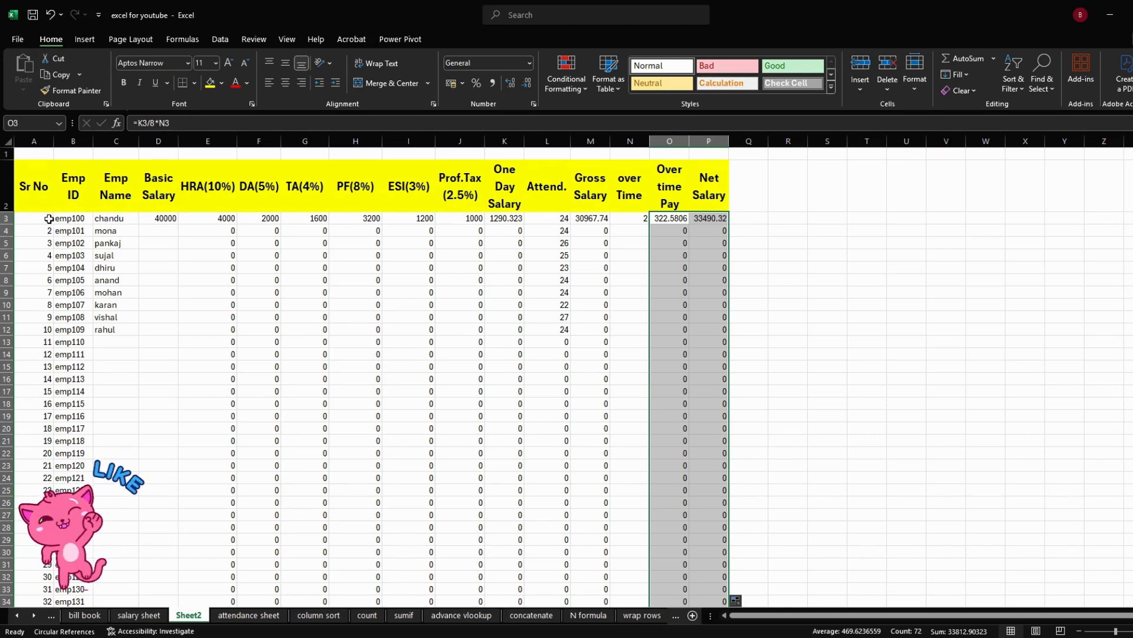
Shade the serial number, employee ID and name cells A3:C38 with a light gray fill.
left_click_drag(49, 219, 125, 565)
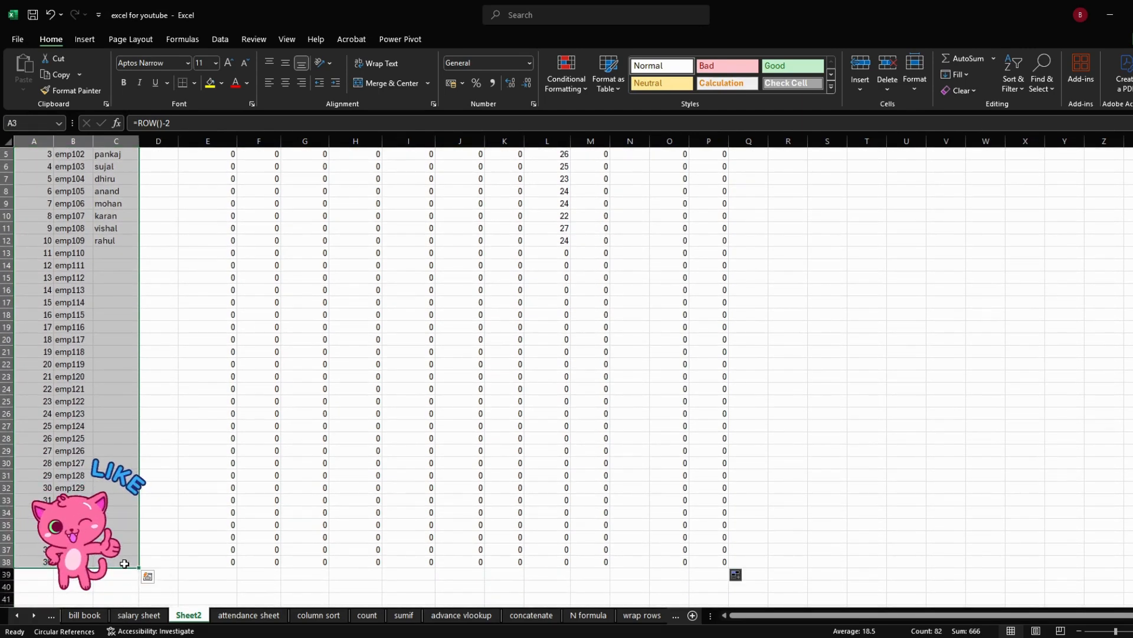
left_click(224, 83)
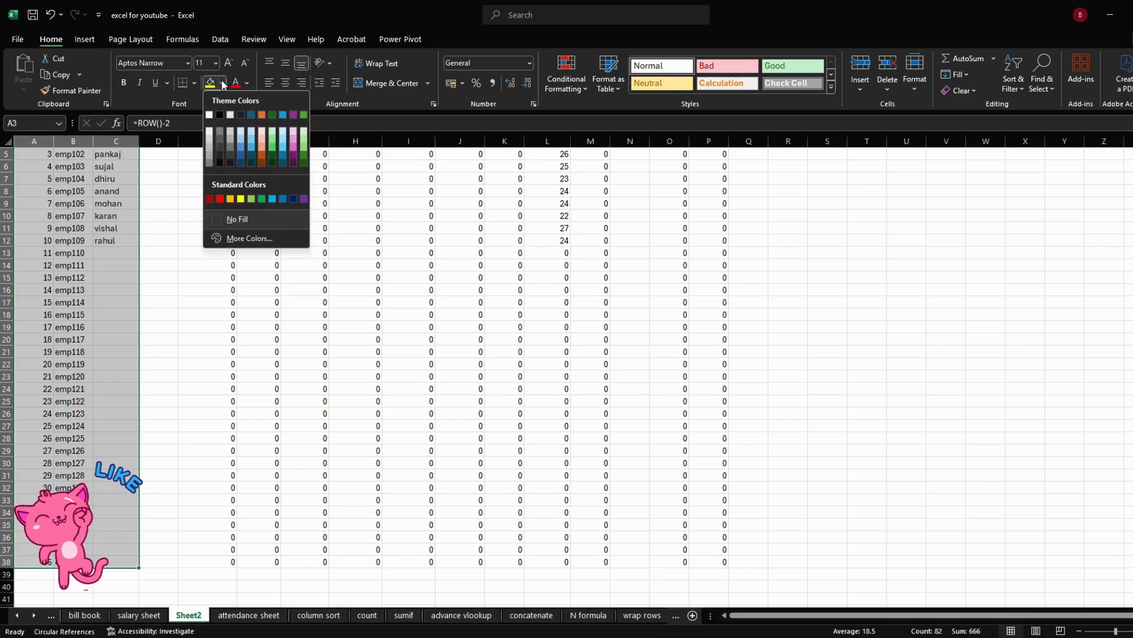
left_click(211, 146)
scroll(200, 172, "up", 2)
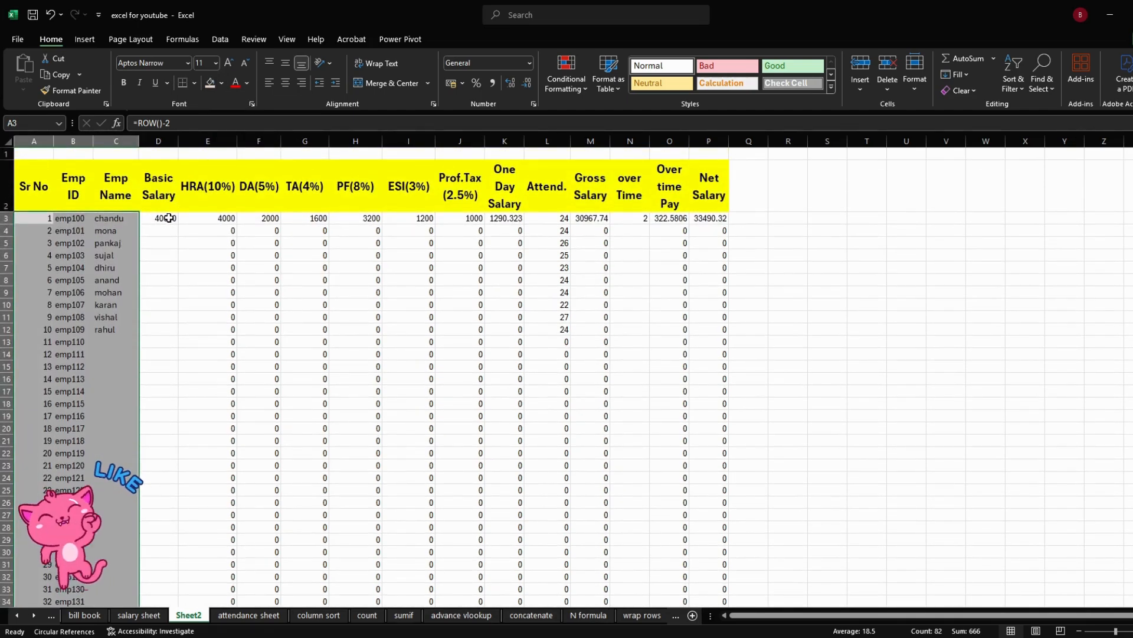
Shade the HRA, DA and TA cells E3:G38 with a slightly darker gray fill.
left_click_drag(195, 218, 326, 588)
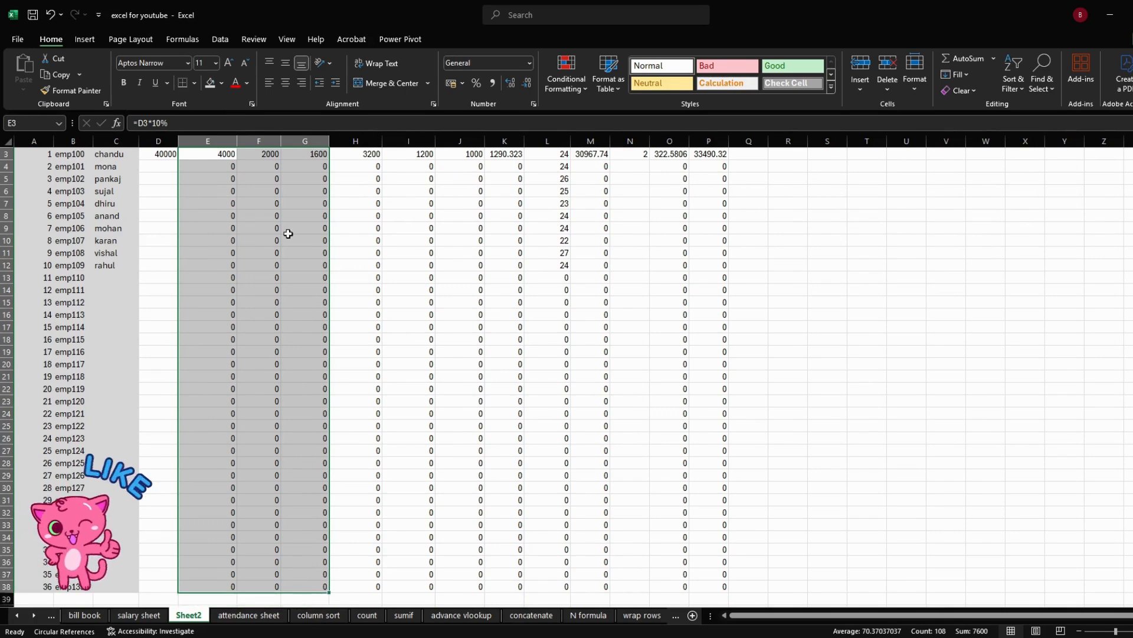
left_click(223, 83)
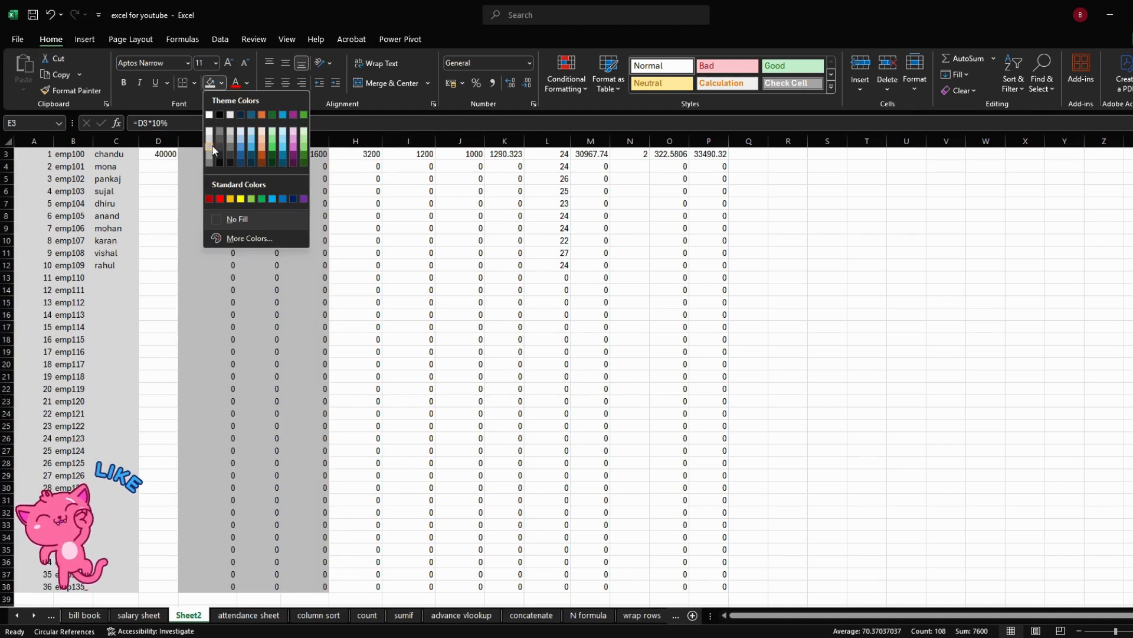
left_click(213, 151)
scroll(321, 245, "up", 1)
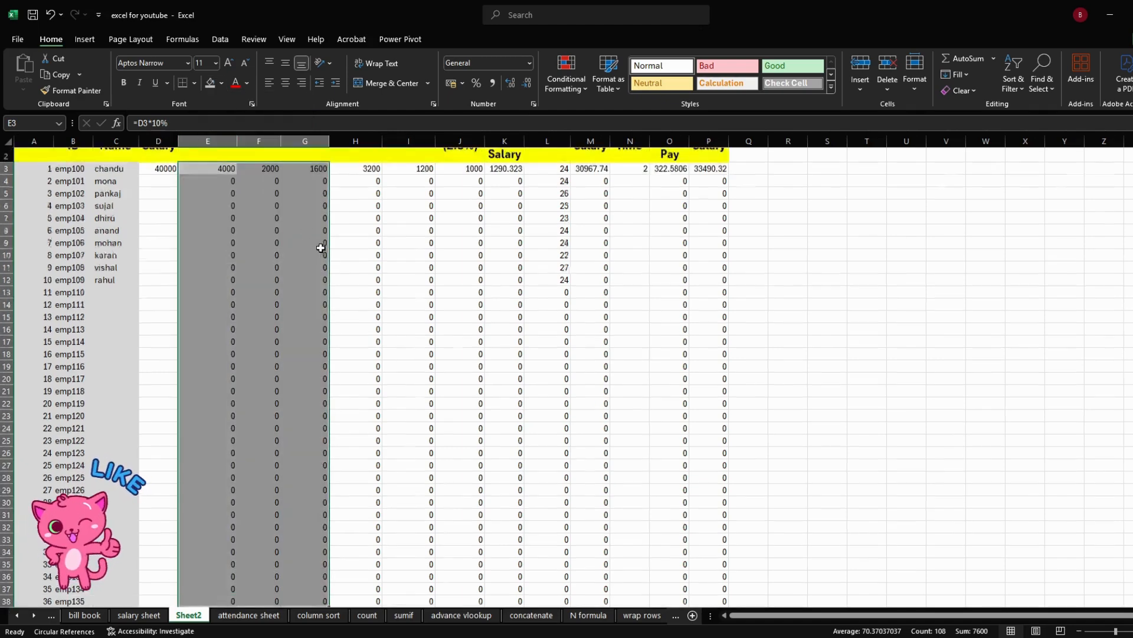
Shade the PF, ESI and professional tax cells H3:J38 with a medium gray fill.
left_click_drag(375, 221, 441, 588)
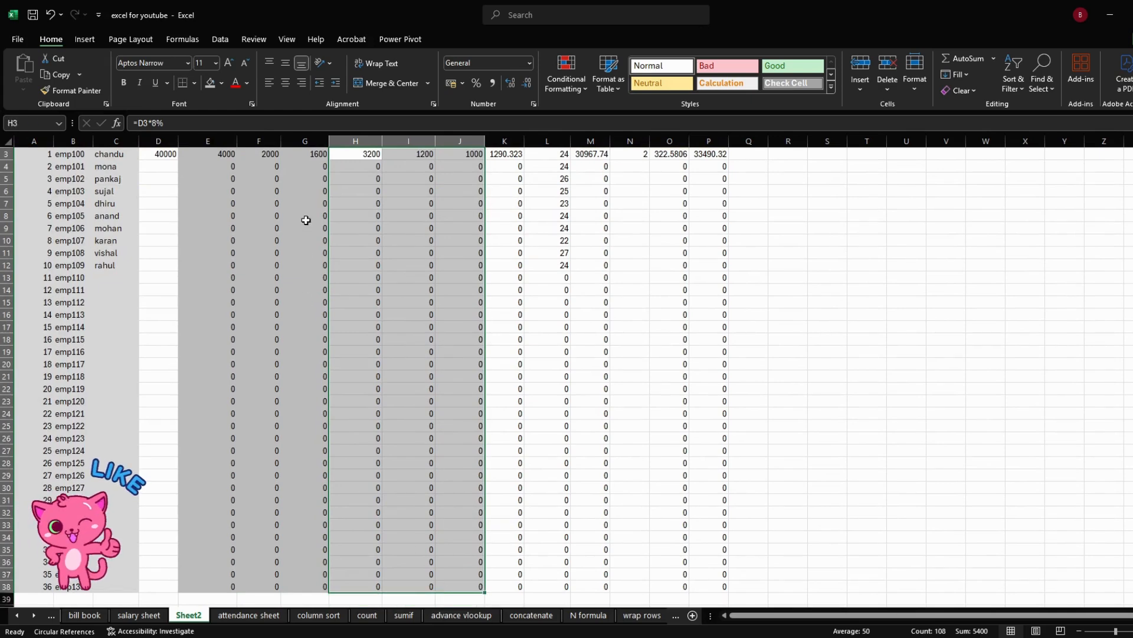
left_click(221, 83)
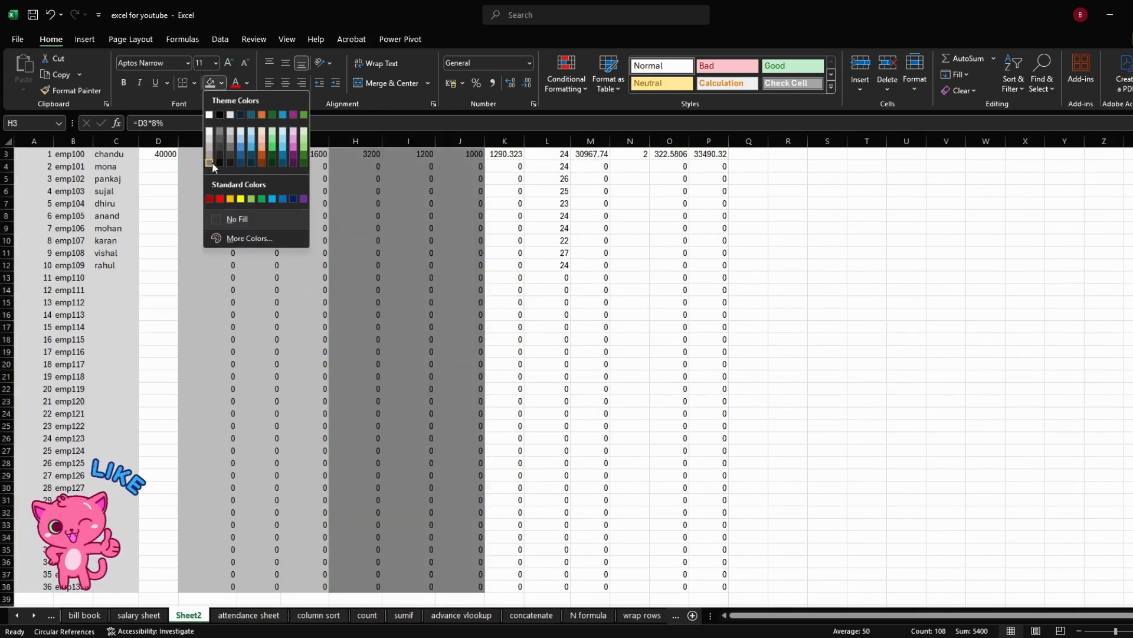
left_click(212, 162)
Shade the one-day salary, attendance and gross salary cells K3:M38 with a dark gray fill.
scroll(479, 295, "up", 1)
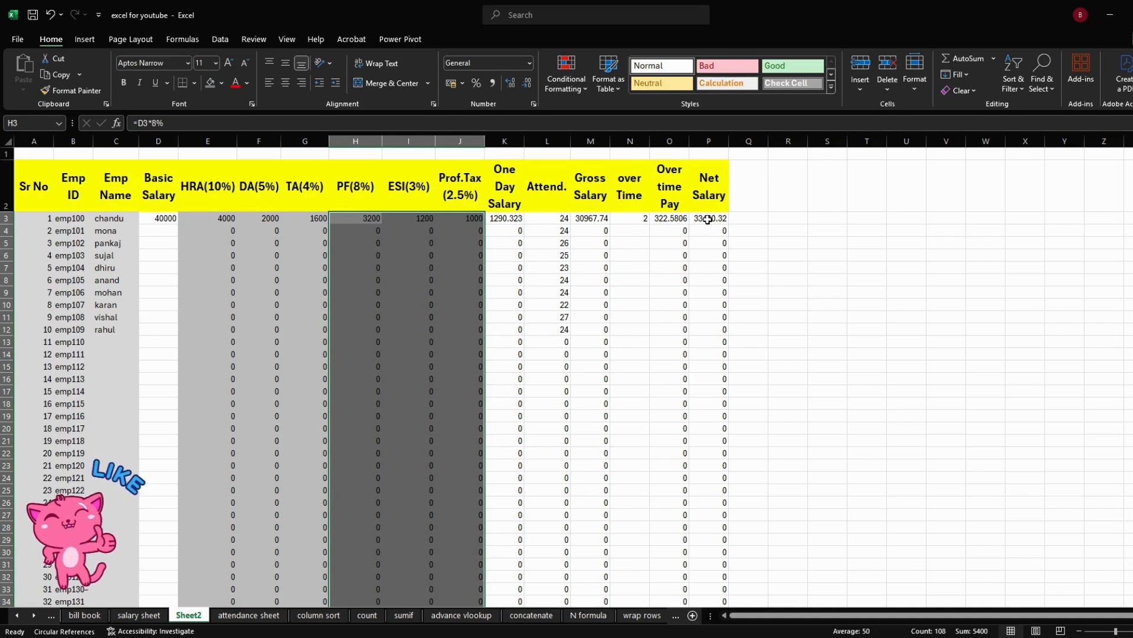
left_click_drag(502, 218, 576, 589)
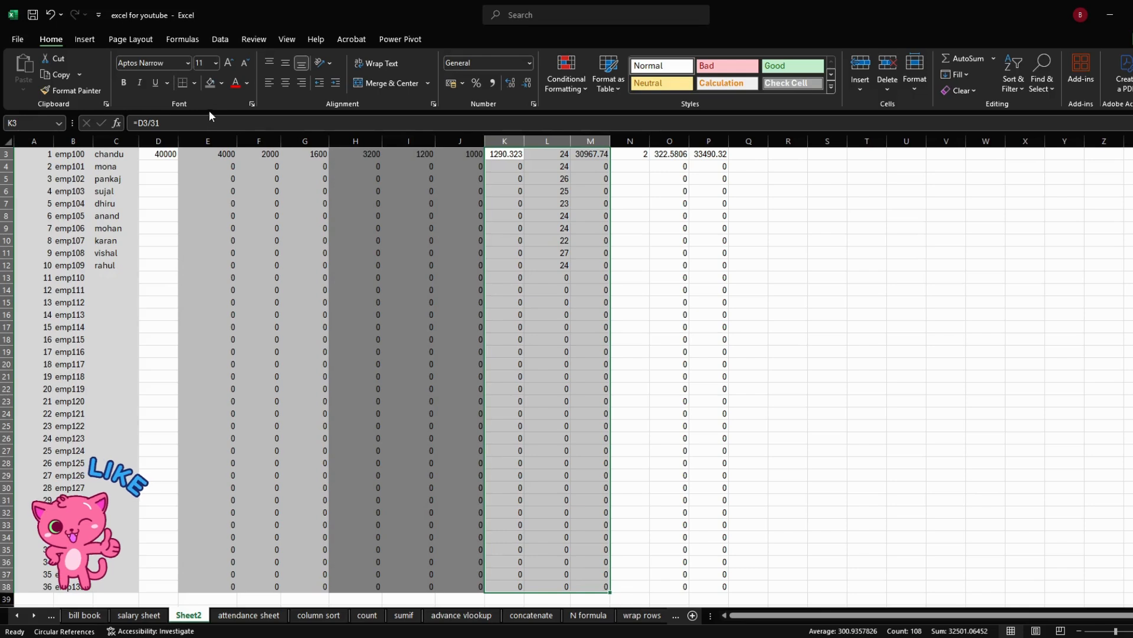
left_click(221, 83)
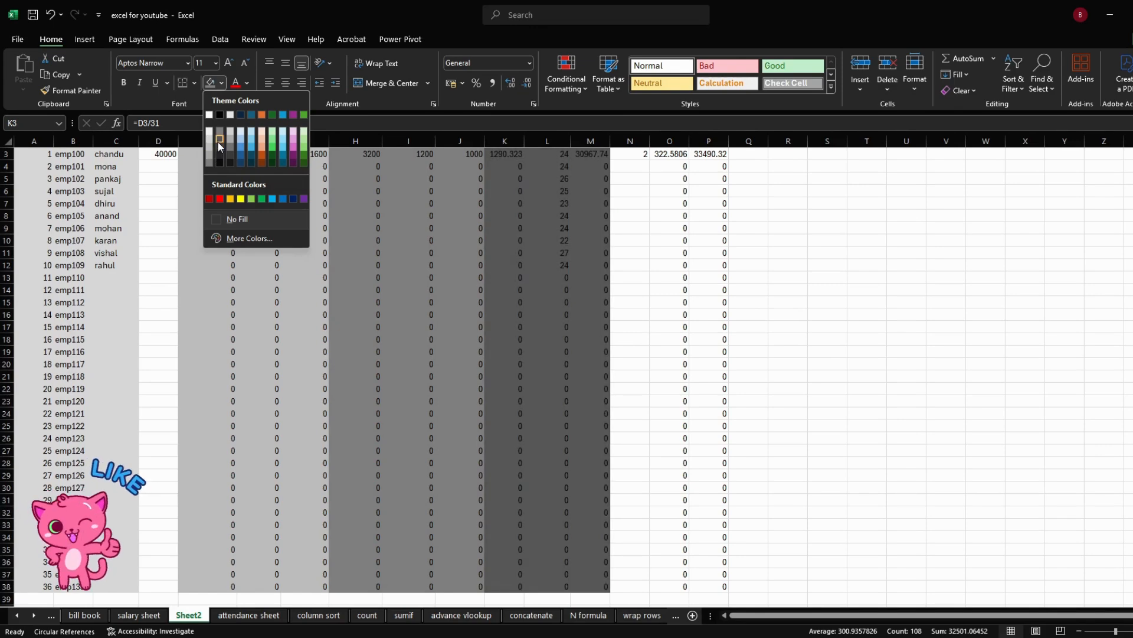
left_click(219, 141)
Fill the Net Salary cells P3:P38 with a near-black color.
scroll(605, 237, "up", 1)
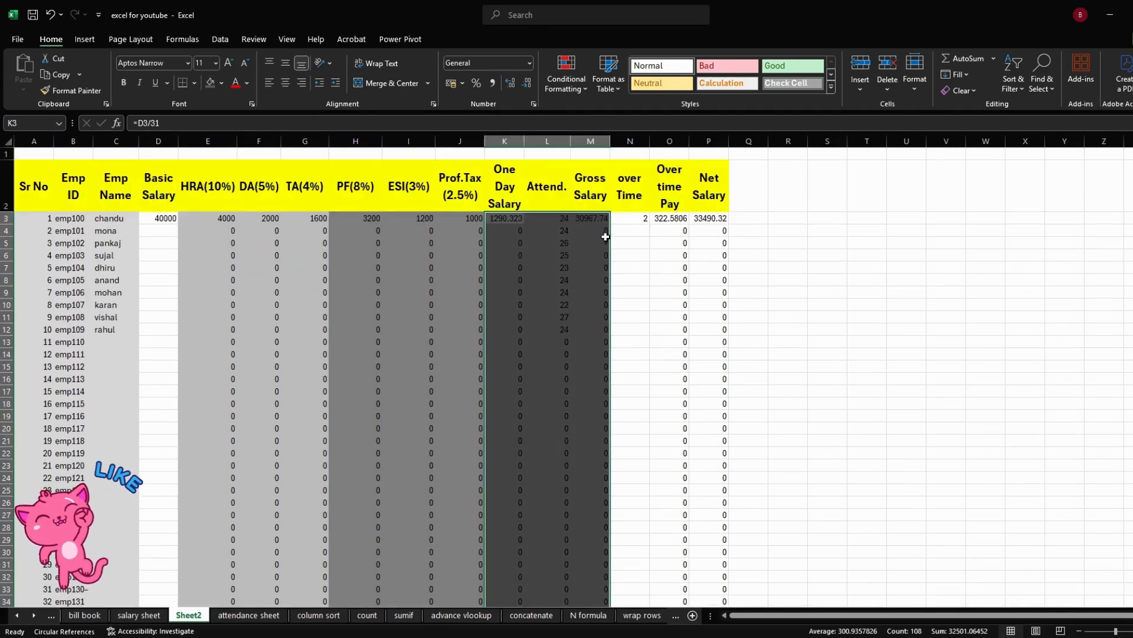
left_click_drag(637, 222, 688, 591)
scroll(674, 330, "up", 1)
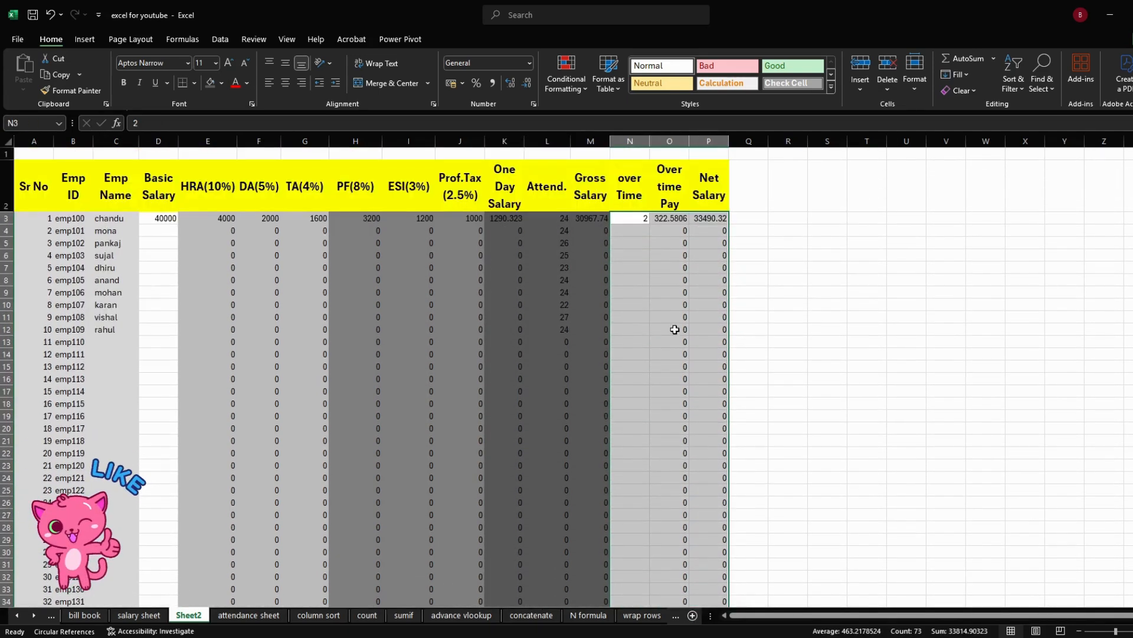
left_click_drag(706, 220, 697, 590)
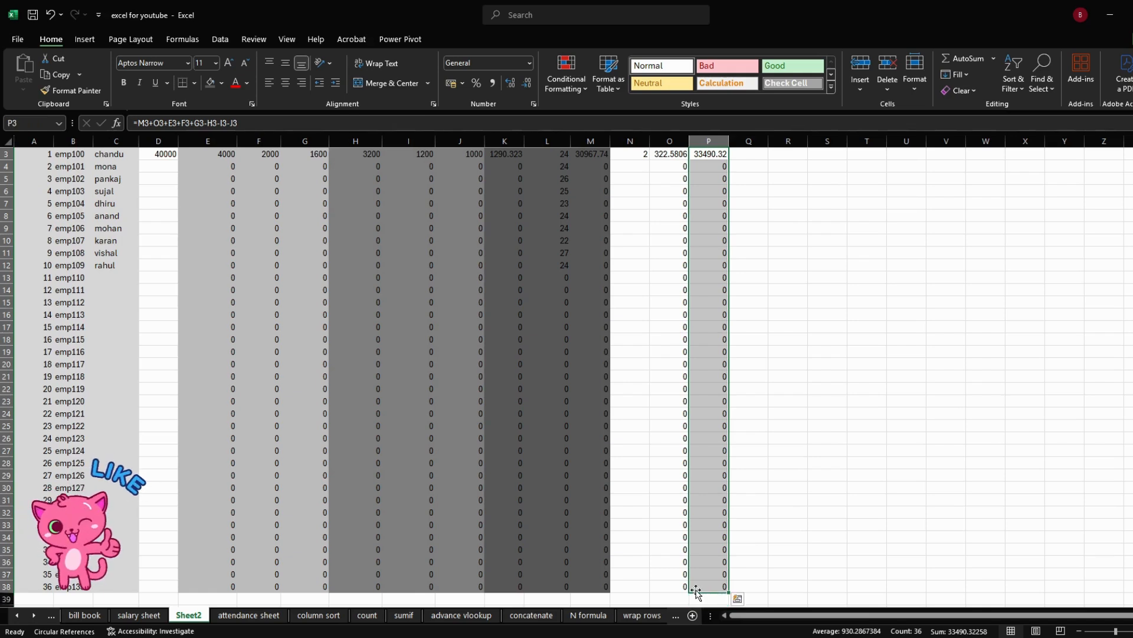
left_click(223, 83)
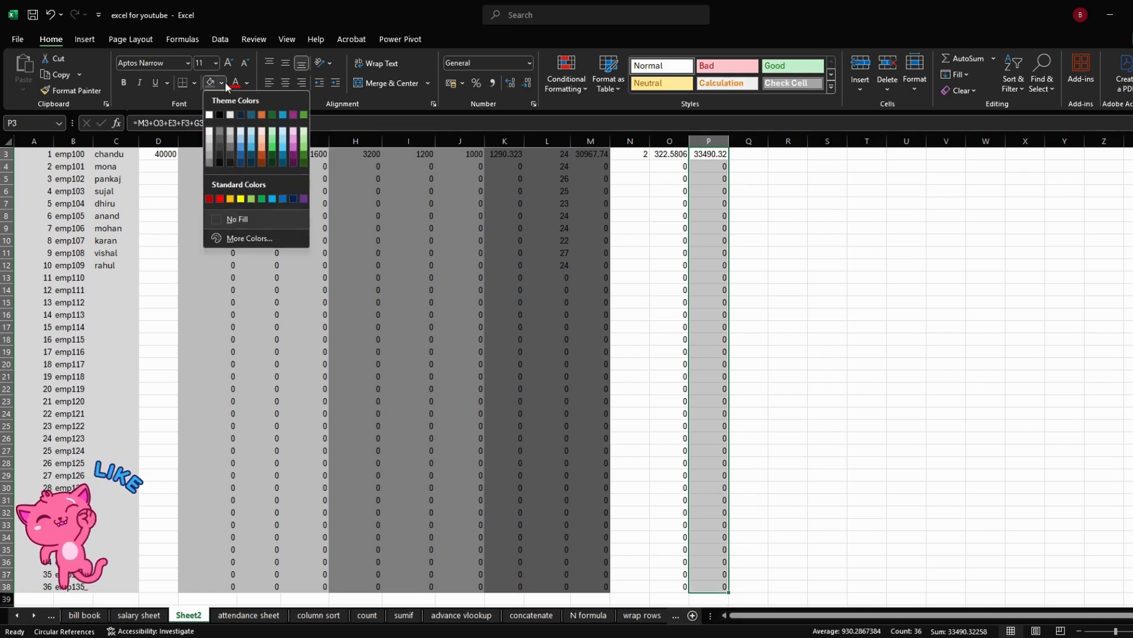
left_click(220, 163)
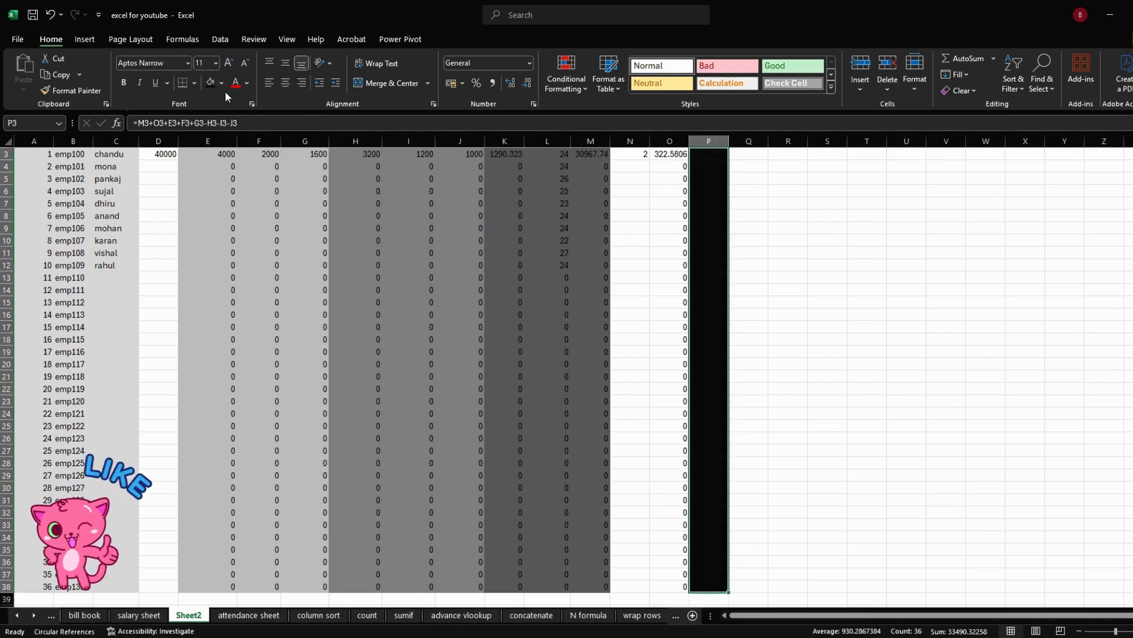
Apply all borders to the employee data range A3:P38.
scroll(204, 242, "up", 1)
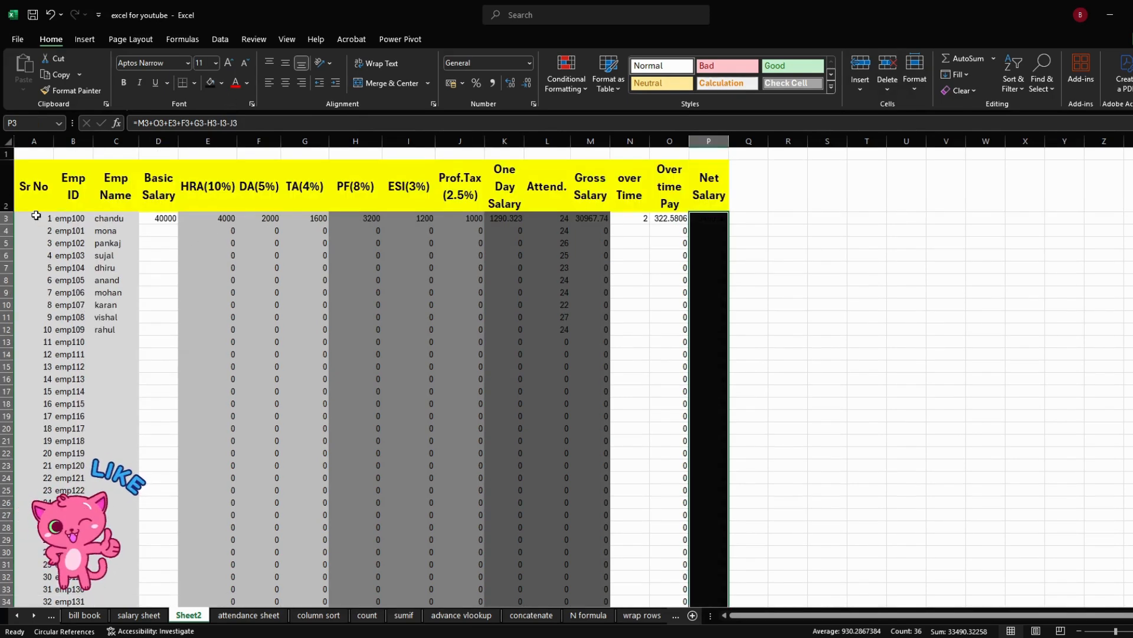
left_click_drag(36, 216, 691, 633)
left_click(196, 82)
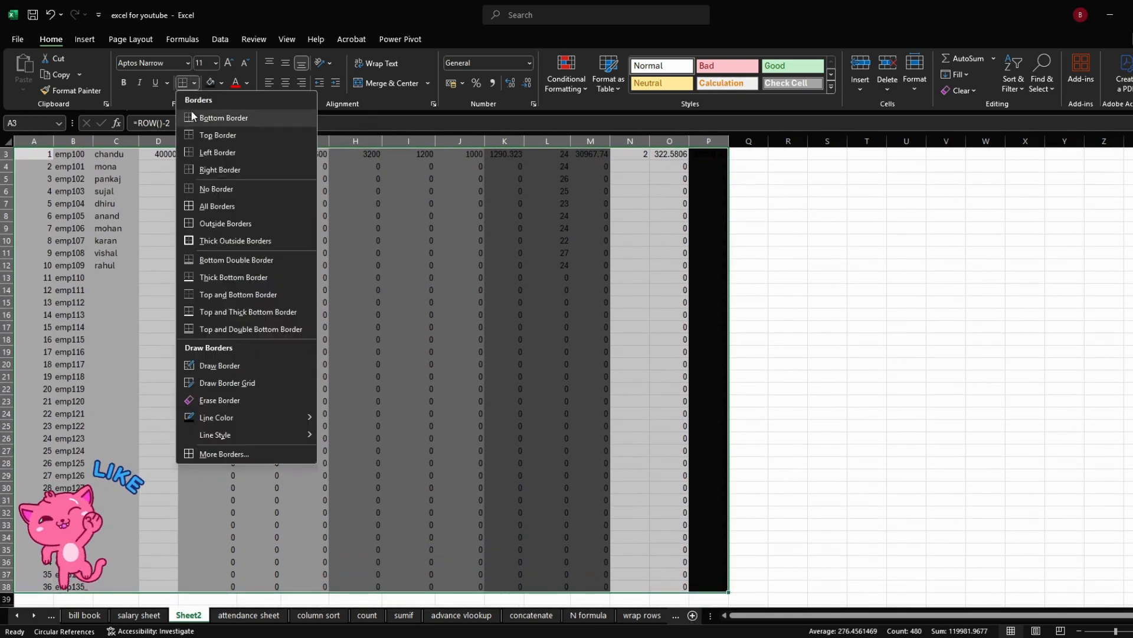
left_click(214, 202)
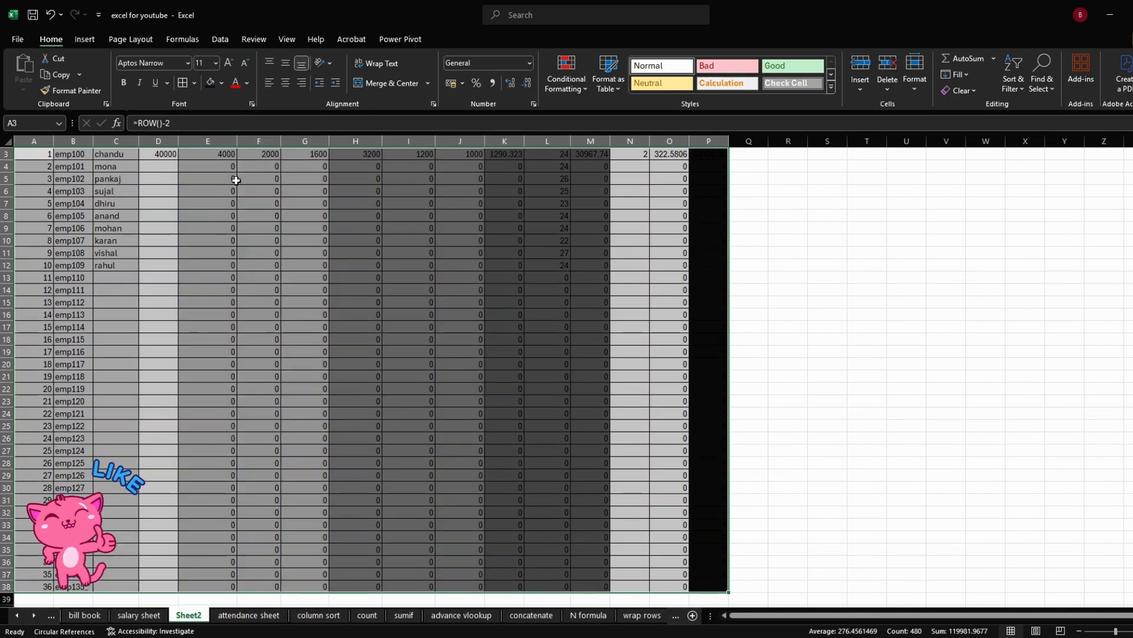
Center the contents of A3:P38 horizontally and make them bold.
left_click(284, 88)
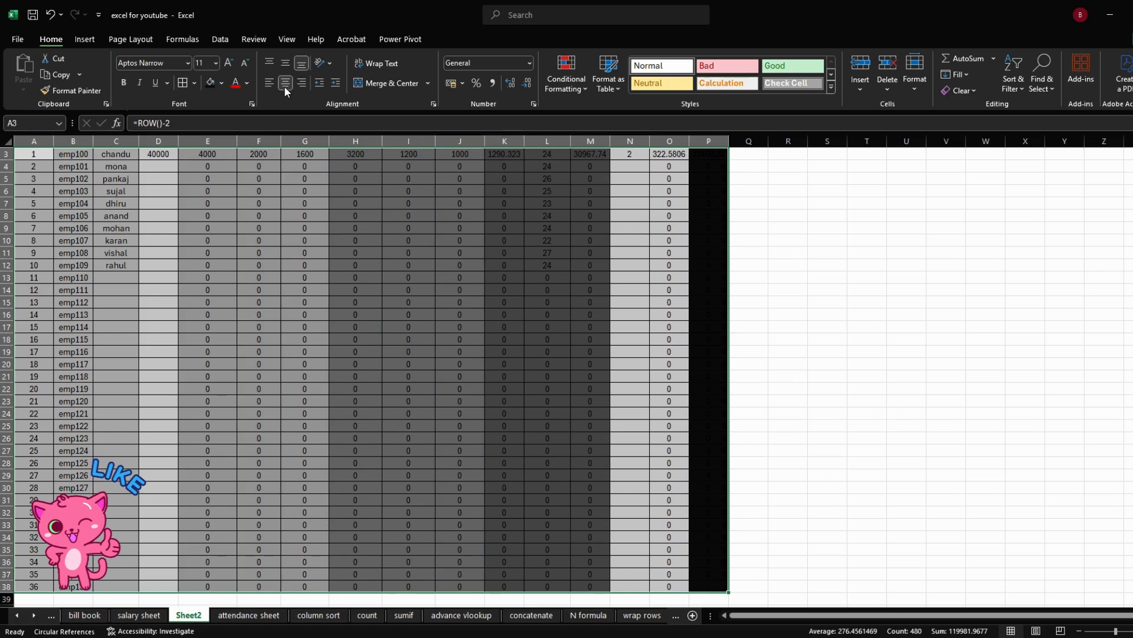
left_click(124, 83)
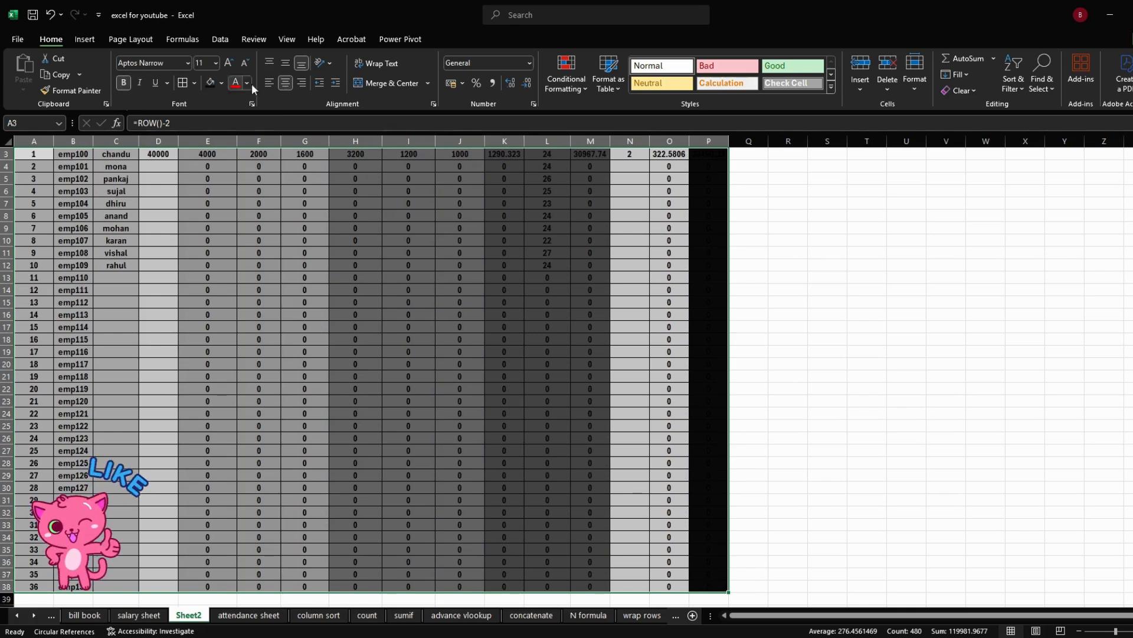
Change the font color of the Net Salary cells P3:P38 to white.
scroll(463, 238, "up", 1)
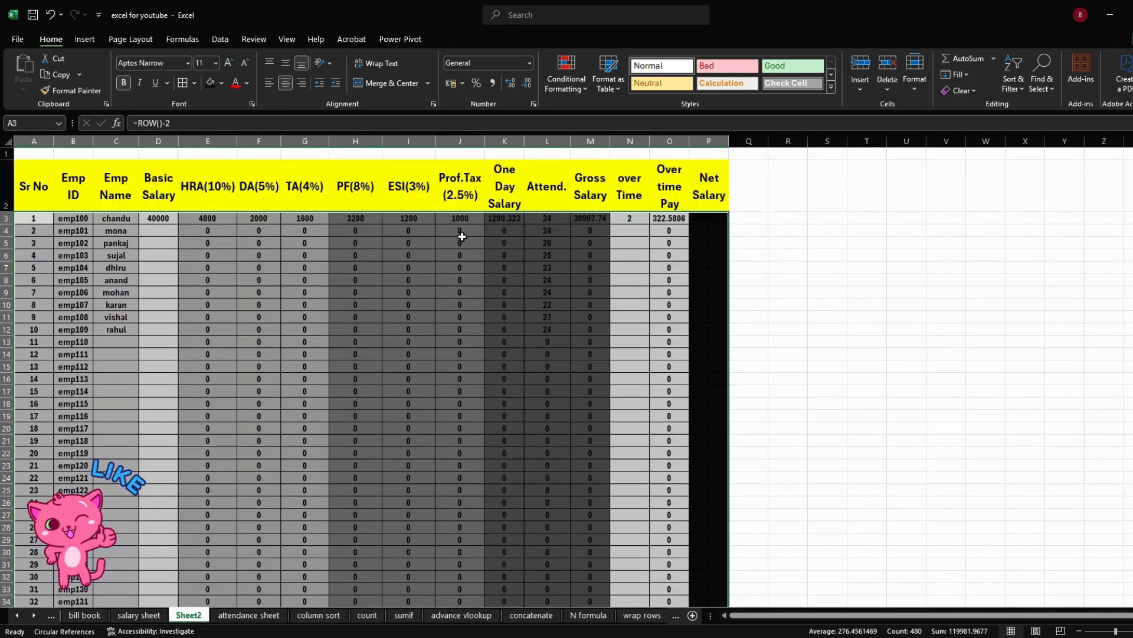
left_click(708, 219)
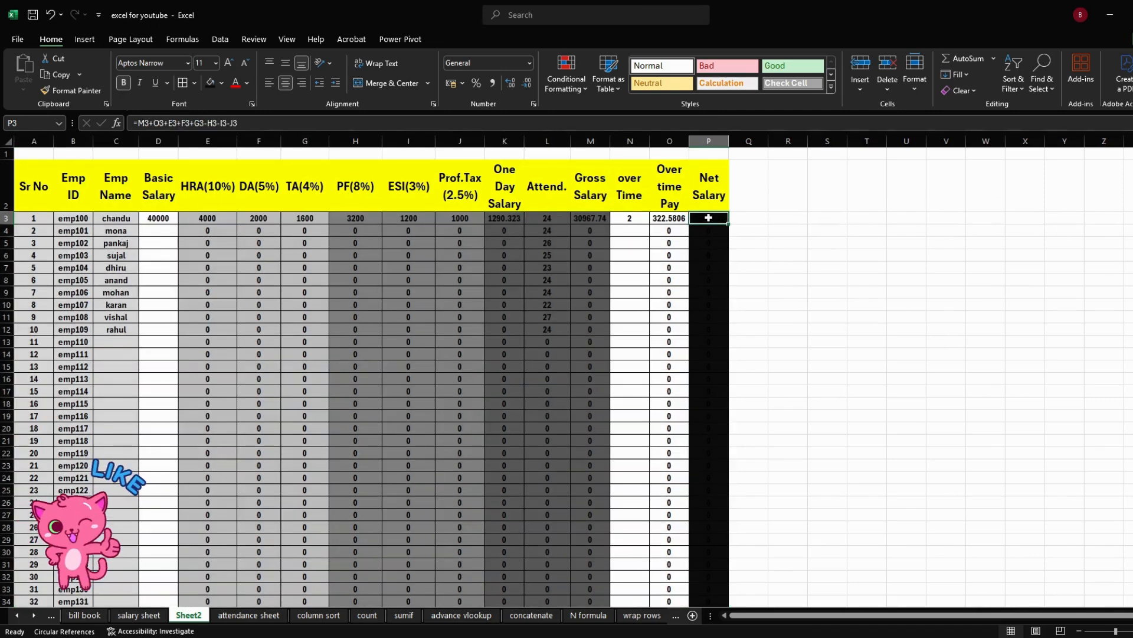
double_click(728, 224)
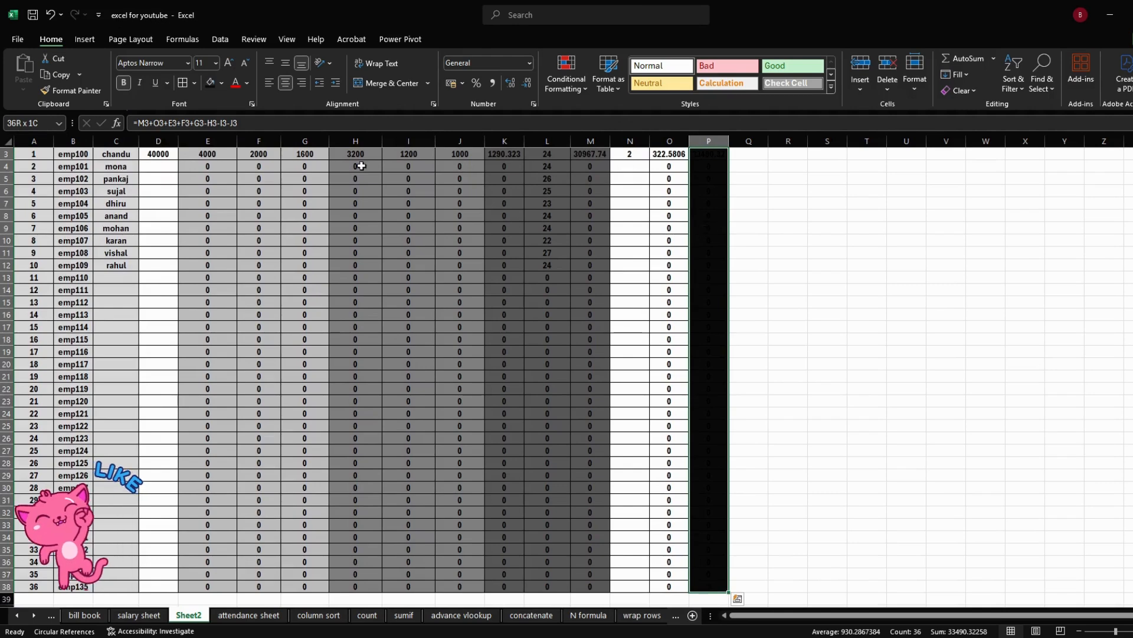
left_click(246, 85)
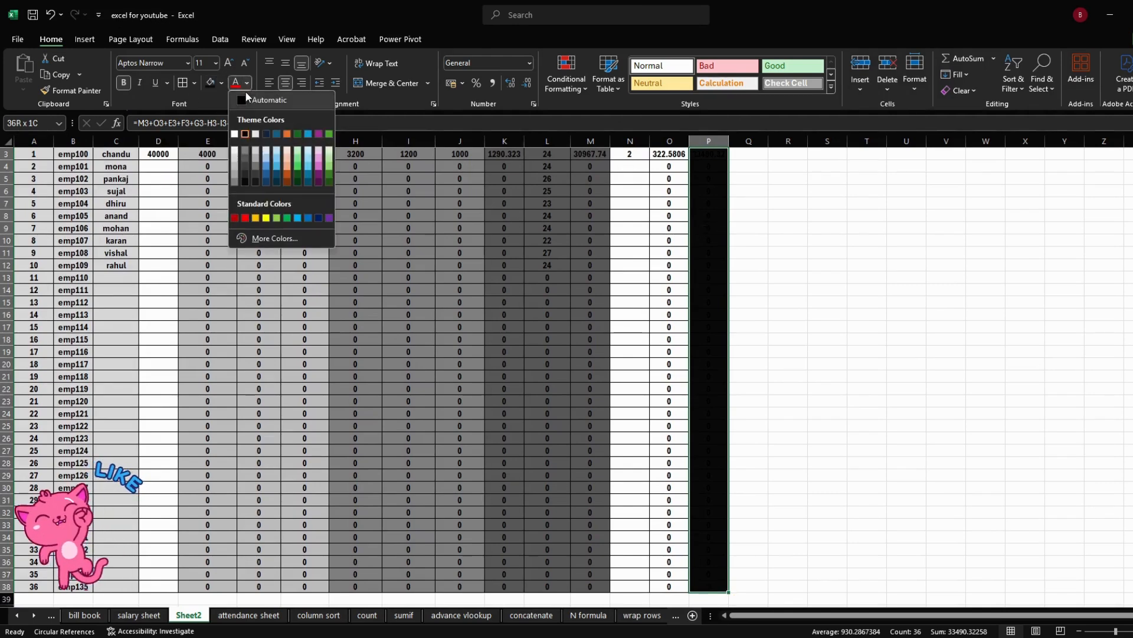
left_click(236, 131)
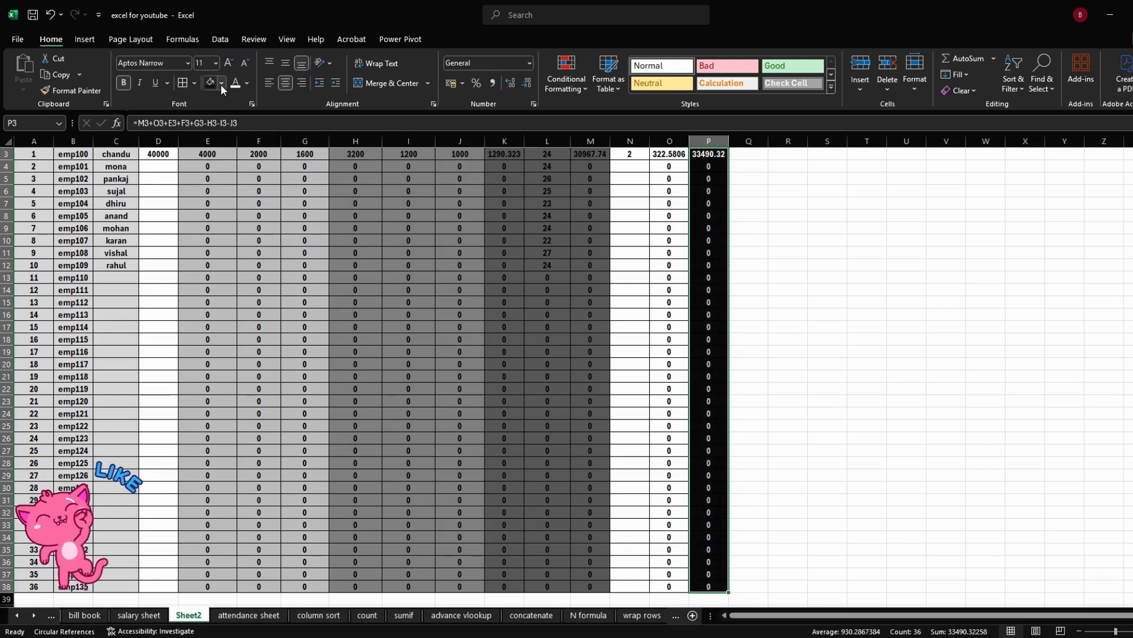
Set the border line color to white for the Net Salary cells P3:P38.
left_click(194, 83)
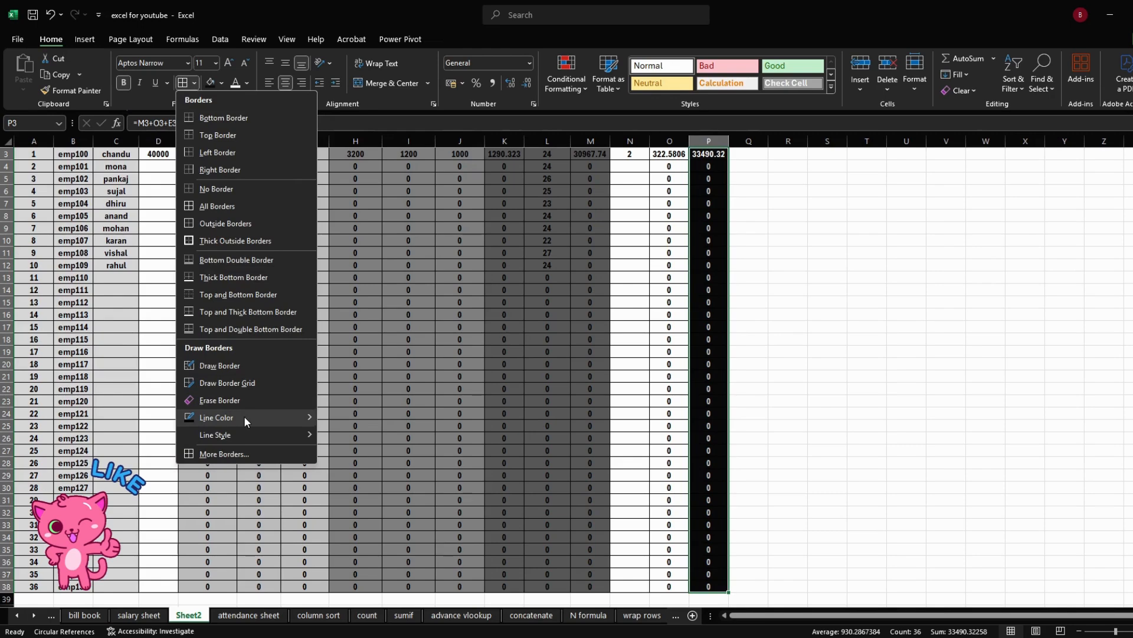
mouse_move(245, 419)
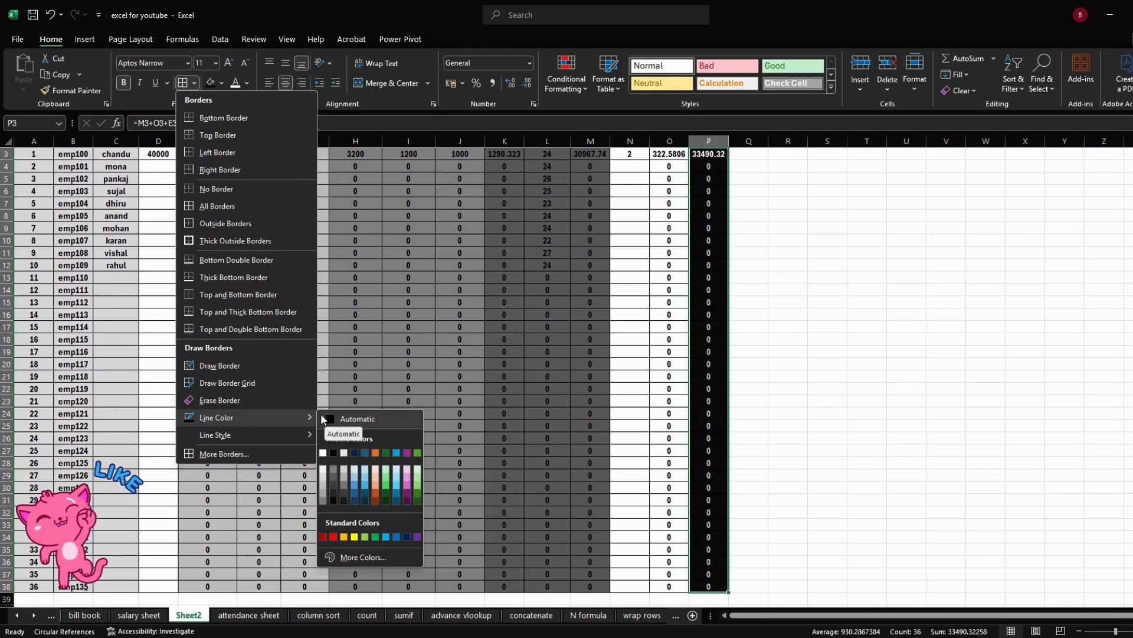
left_click(323, 453)
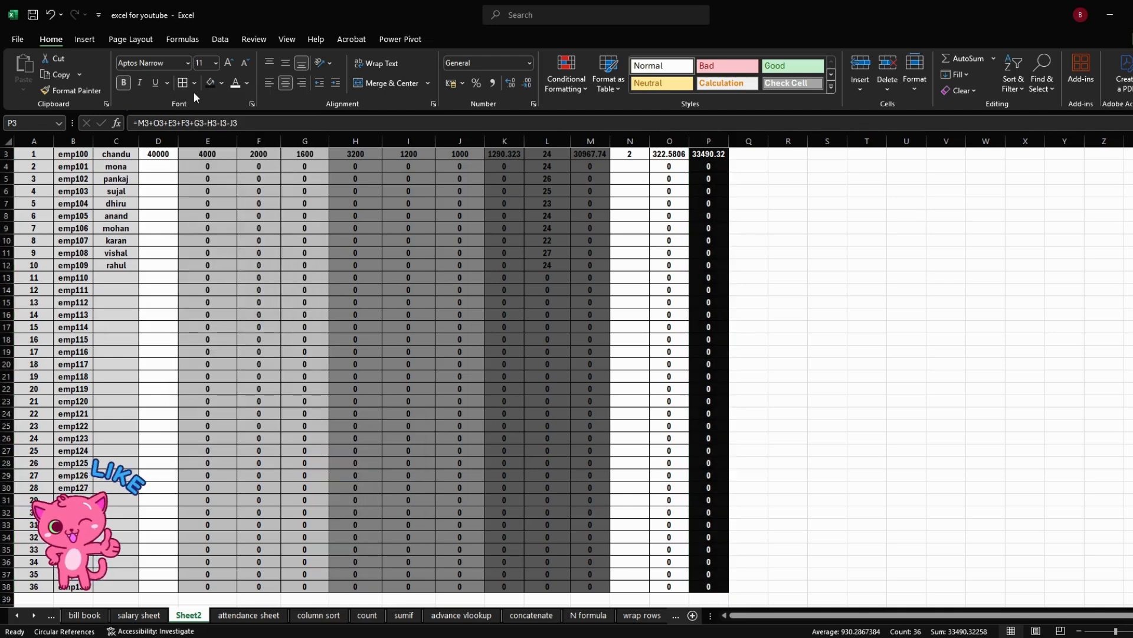
Apply all borders in the automatic line color to the header row A2:P2.
scroll(349, 299, "up", 1)
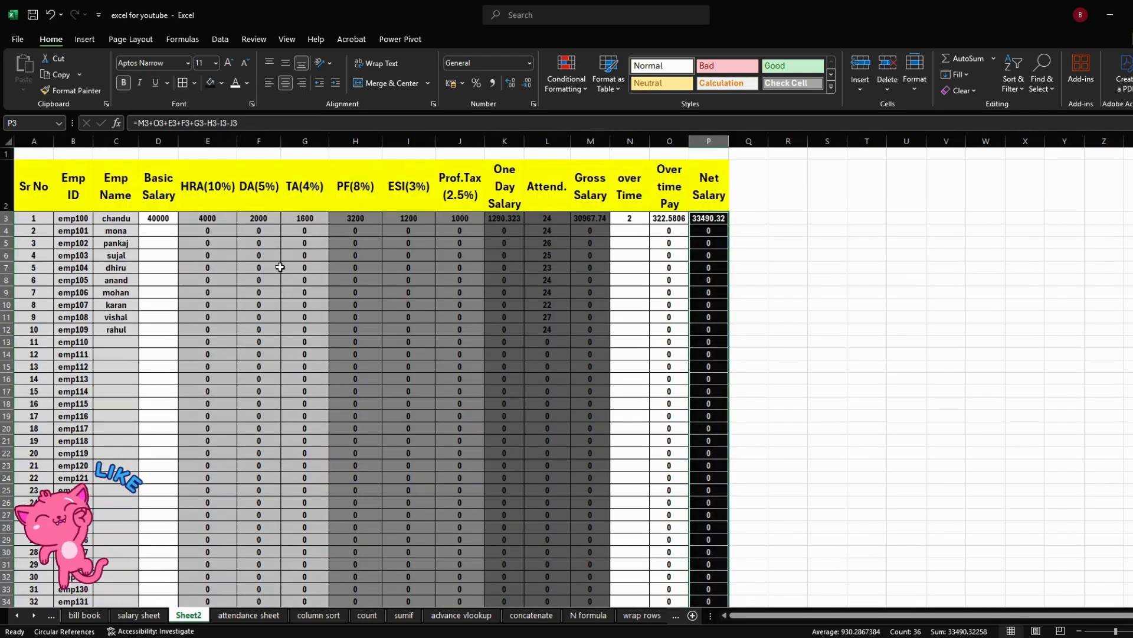
left_click_drag(27, 183, 711, 188)
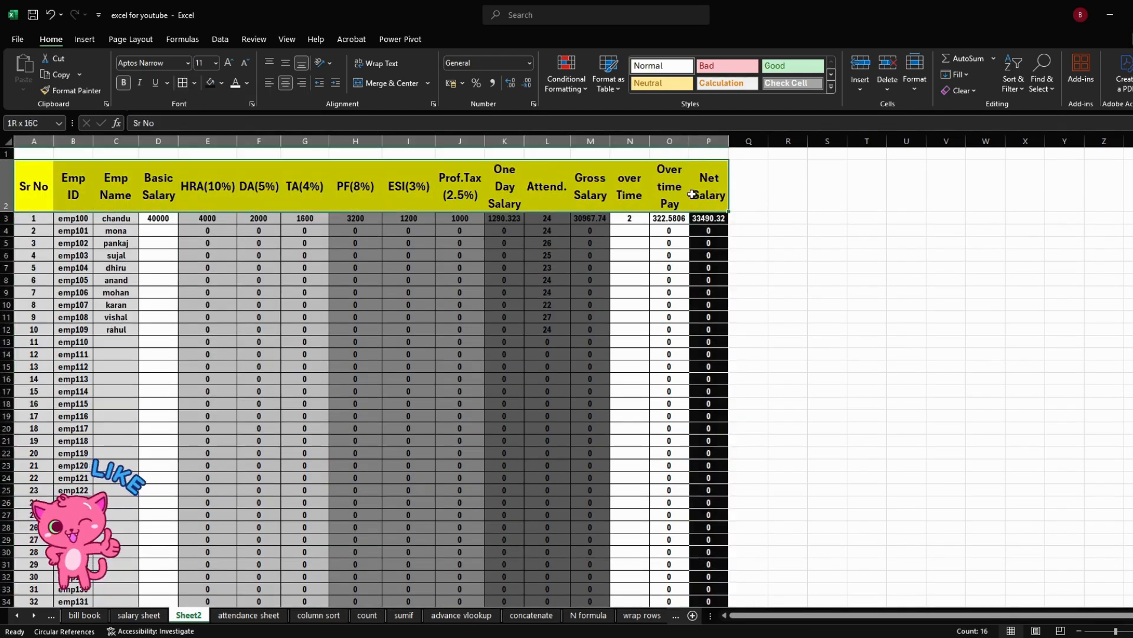
left_click(194, 84)
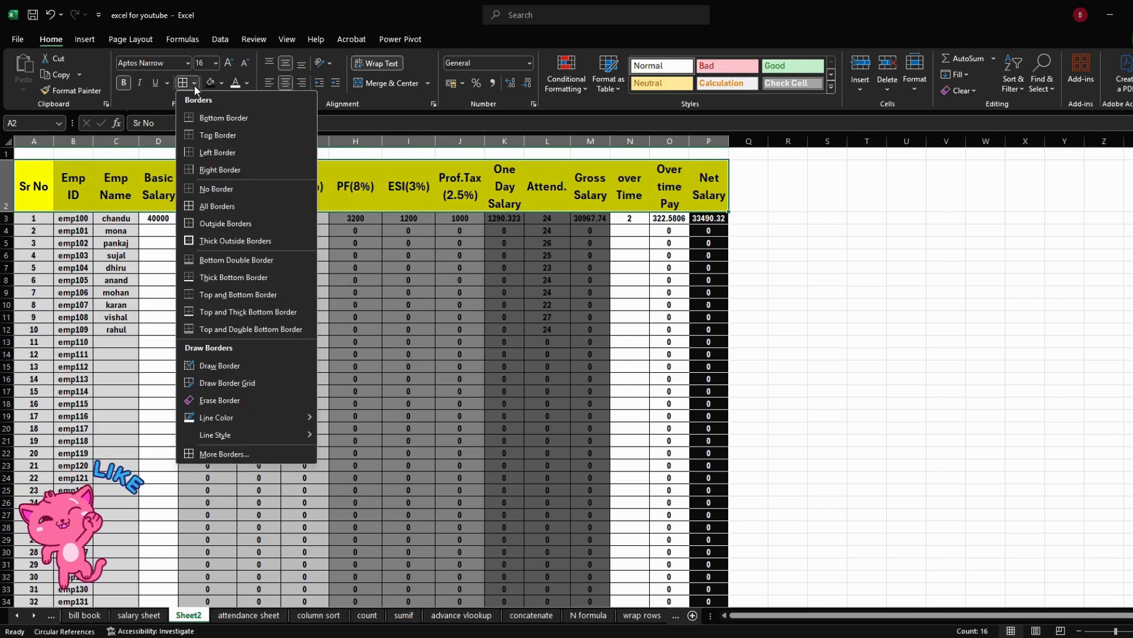
mouse_move(239, 413)
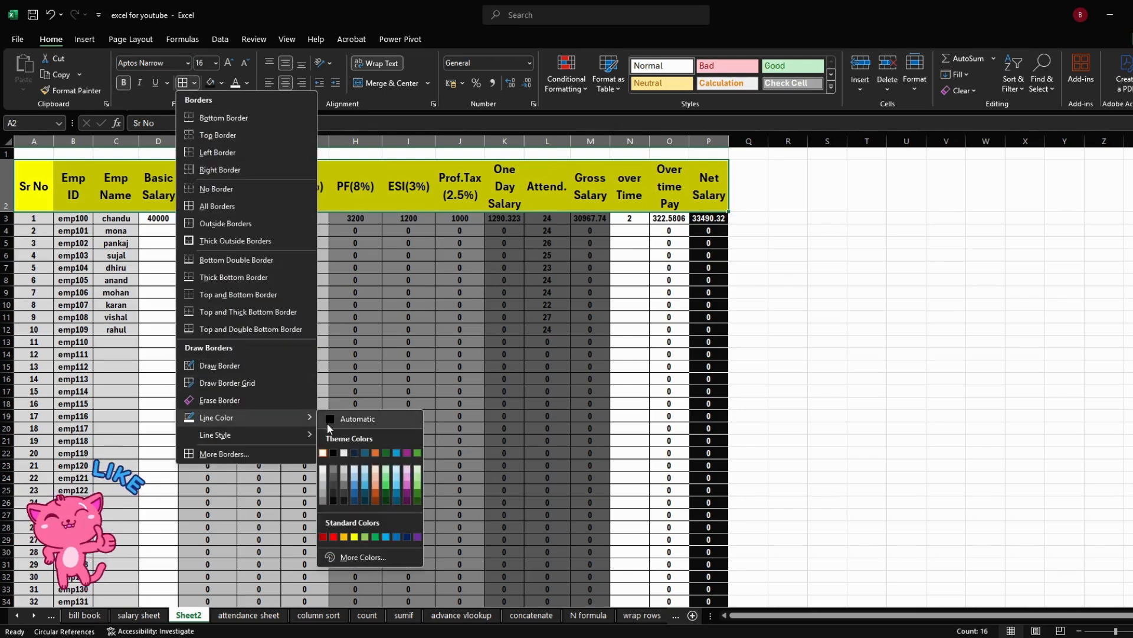
left_click(342, 418)
left_click(183, 83)
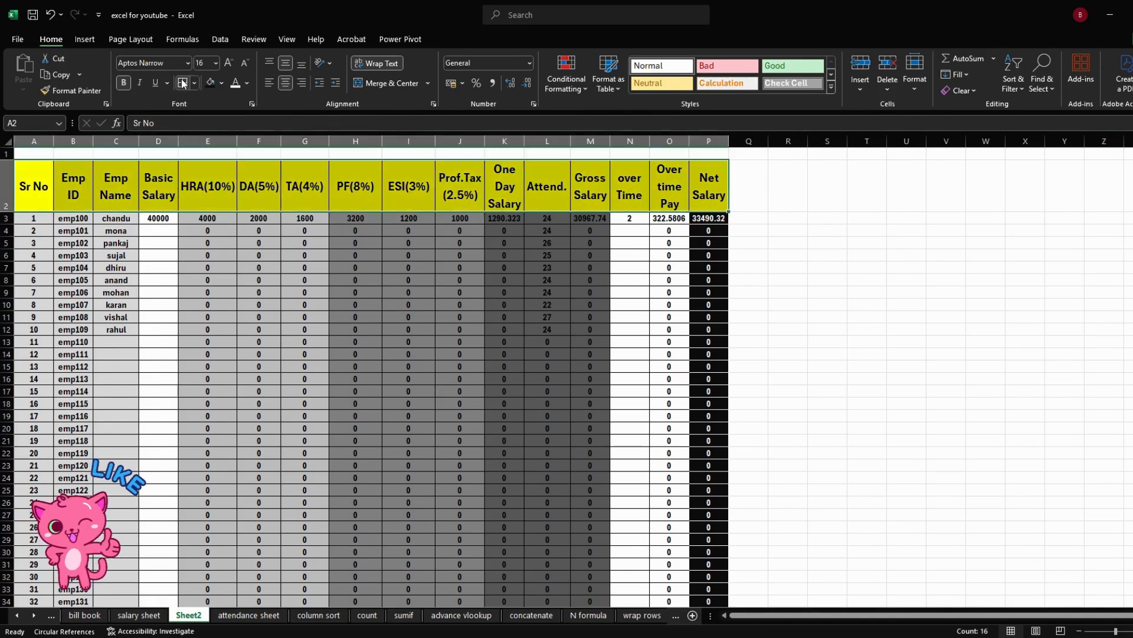
left_click(194, 240)
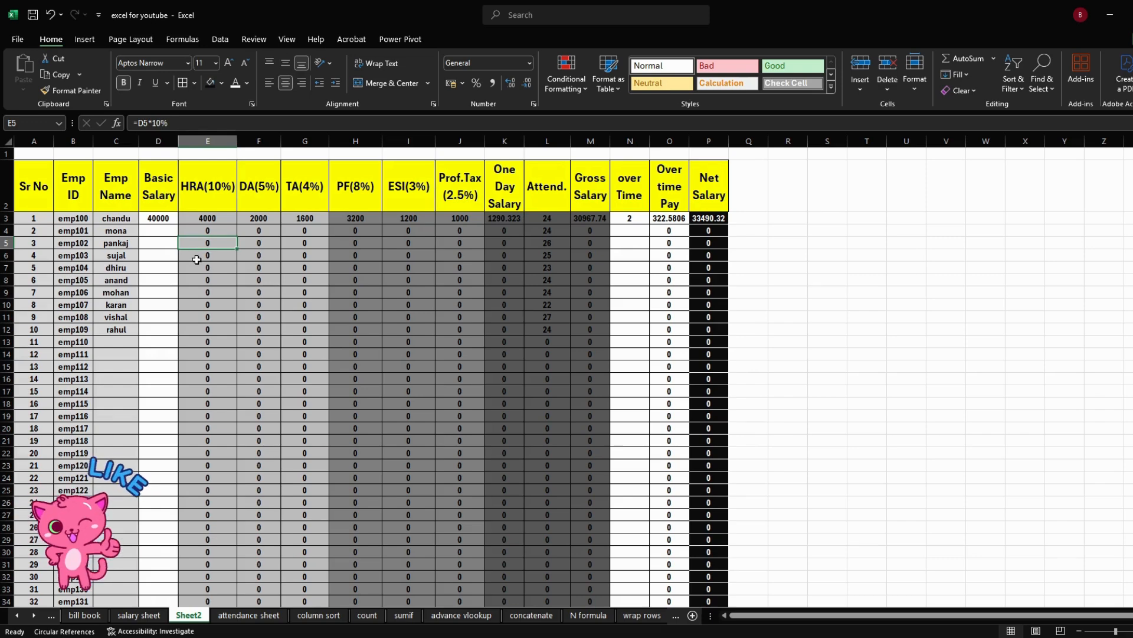
Change the fill of the HRA through Gross Salary cells E3:M38 to white.
scroll(201, 260, "down", 3)
scroll(202, 263, "up", 3)
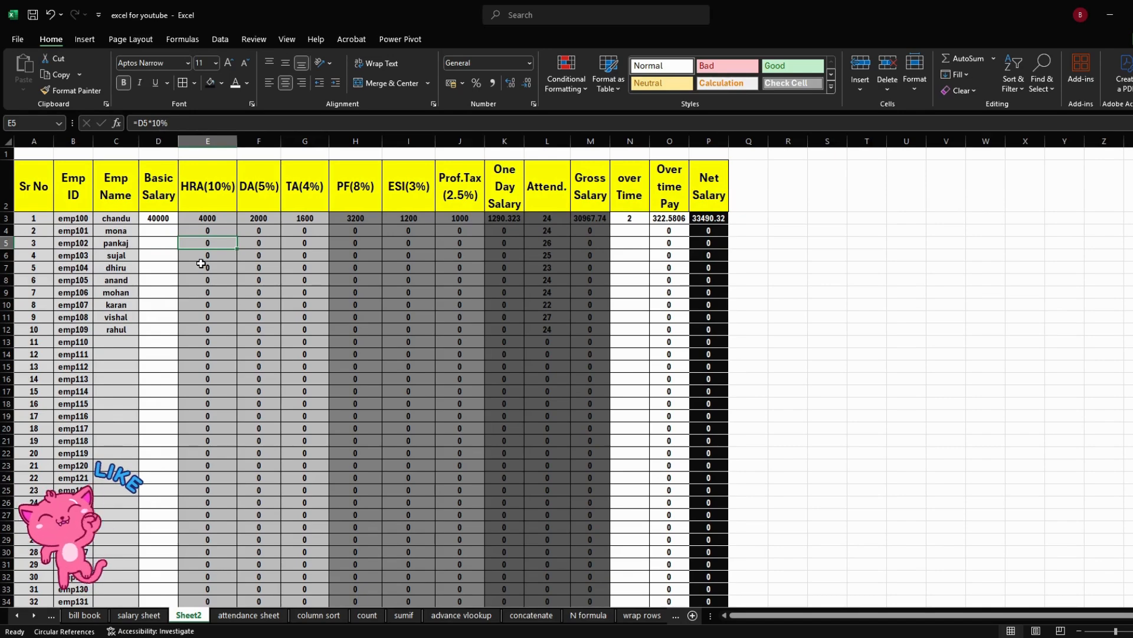
left_click_drag(198, 219, 591, 587)
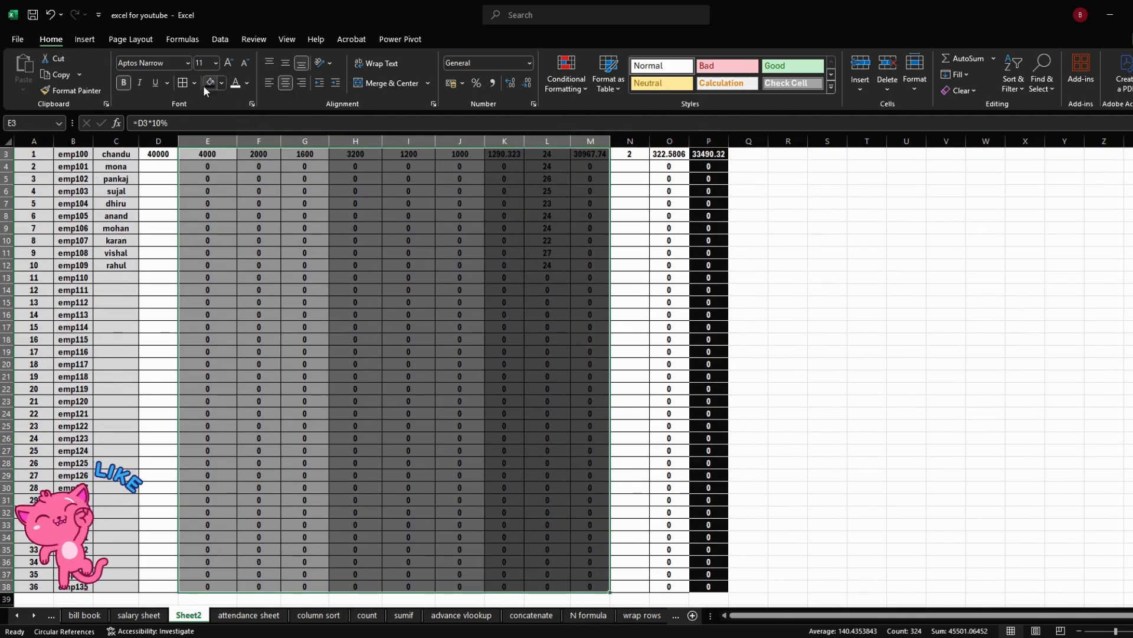
left_click(221, 84)
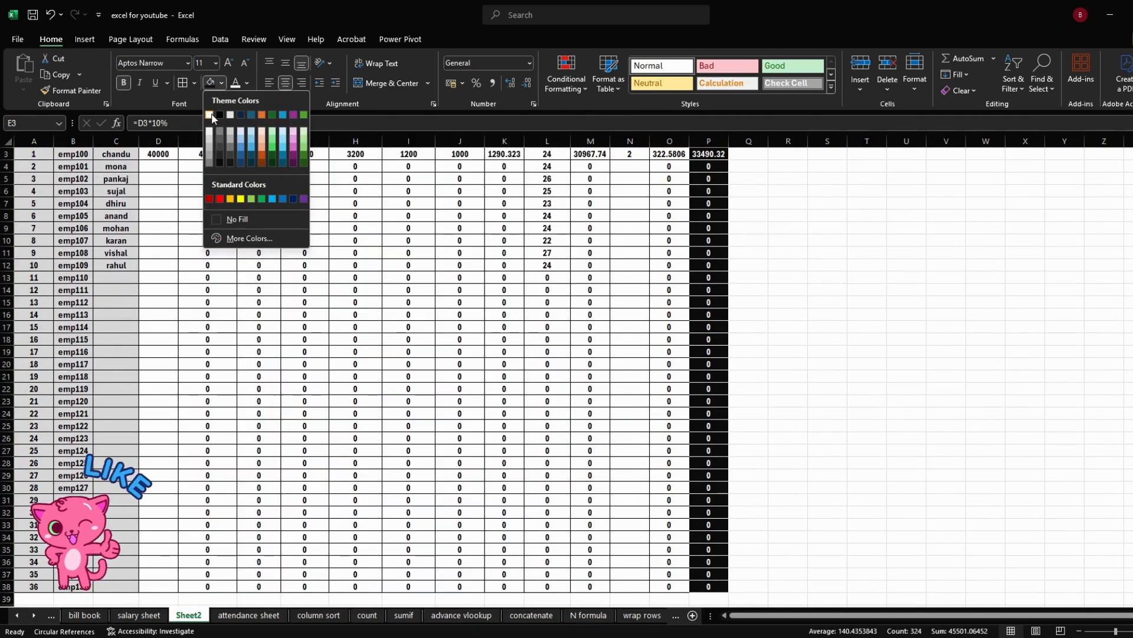
left_click(211, 114)
Fill the Basic Salary through Over time Pay cells D3:O38 with standard green.
scroll(267, 330, "up", 1)
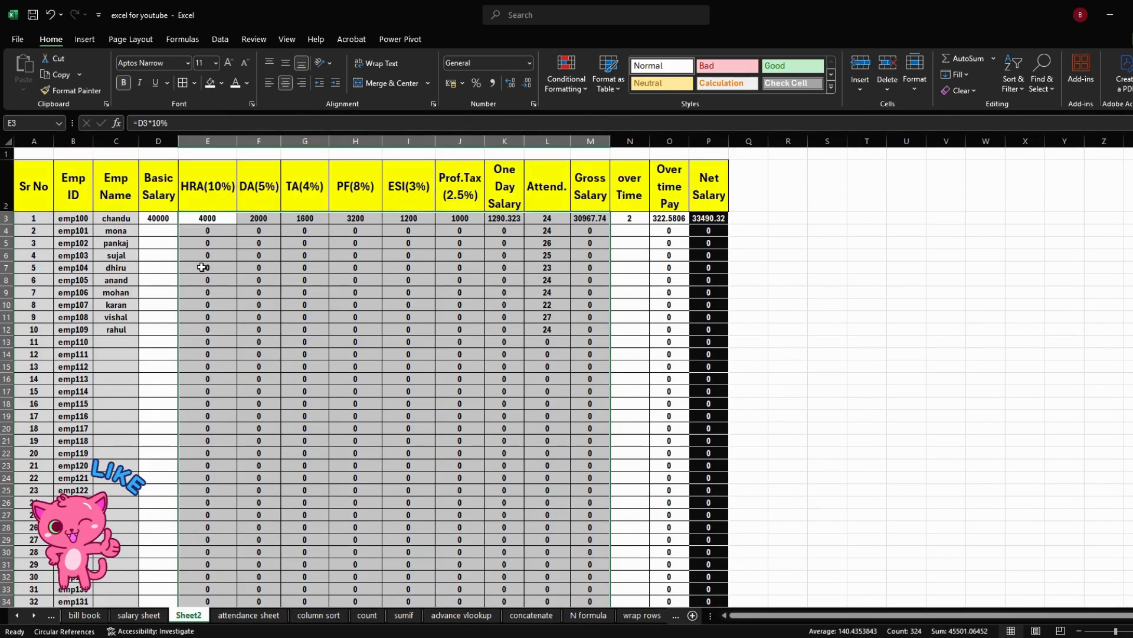
left_click_drag(165, 221, 685, 578)
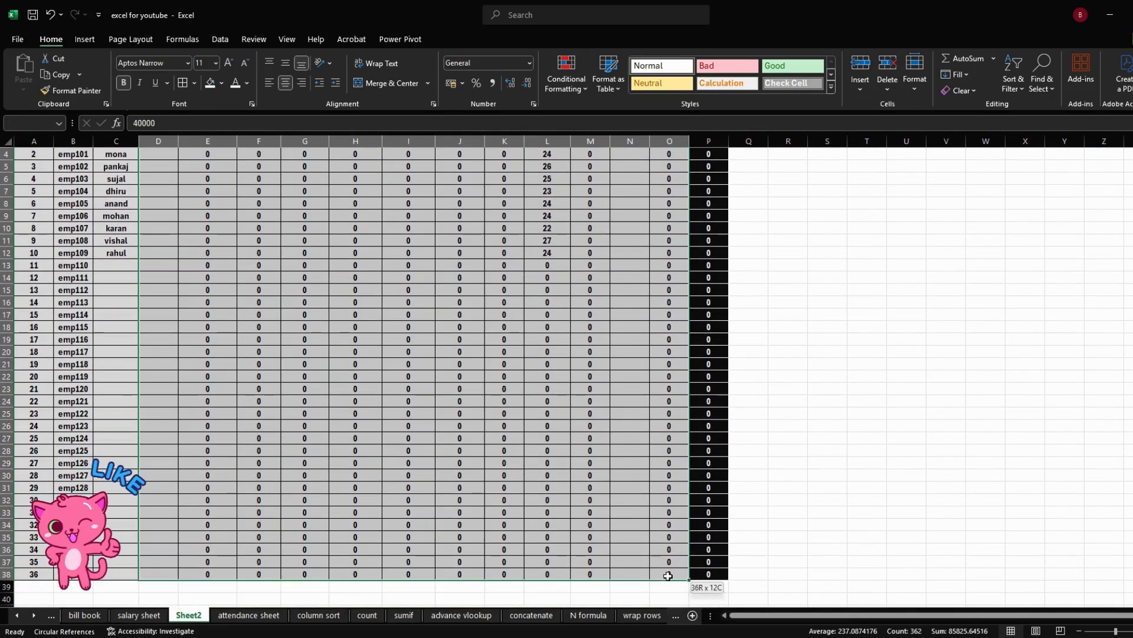
scroll(207, 243, "up", 1)
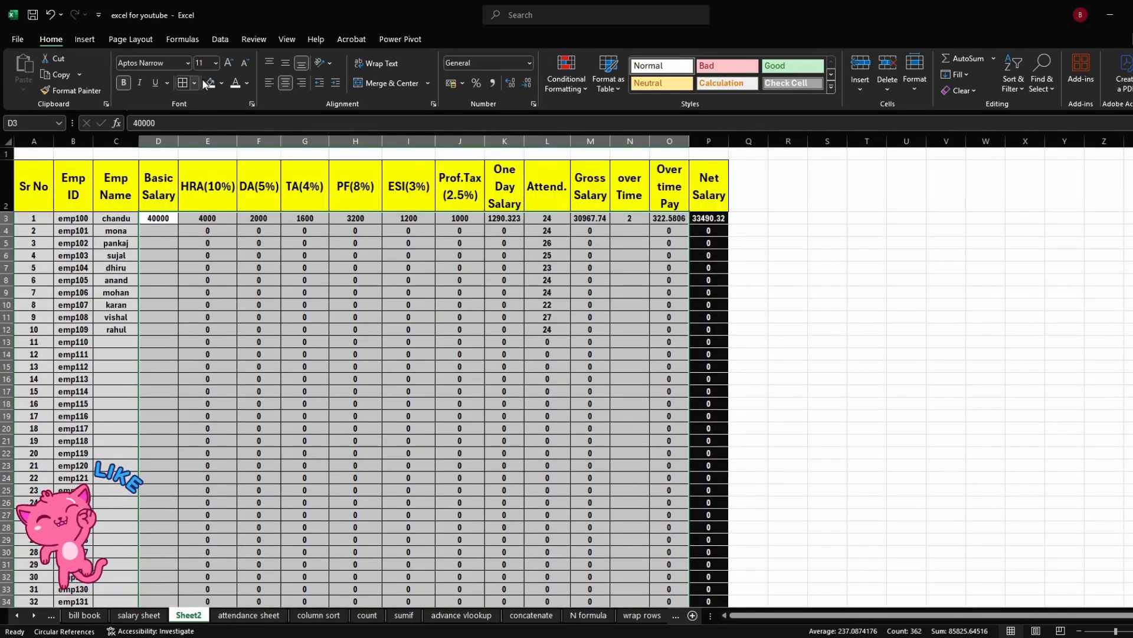
left_click(222, 84)
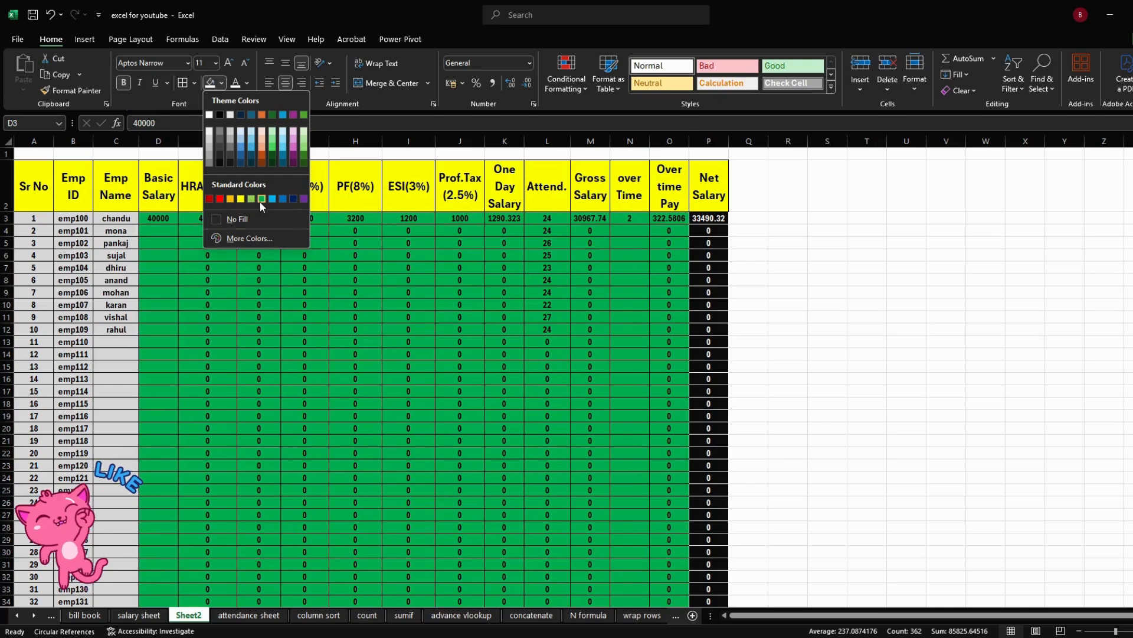
left_click(260, 201)
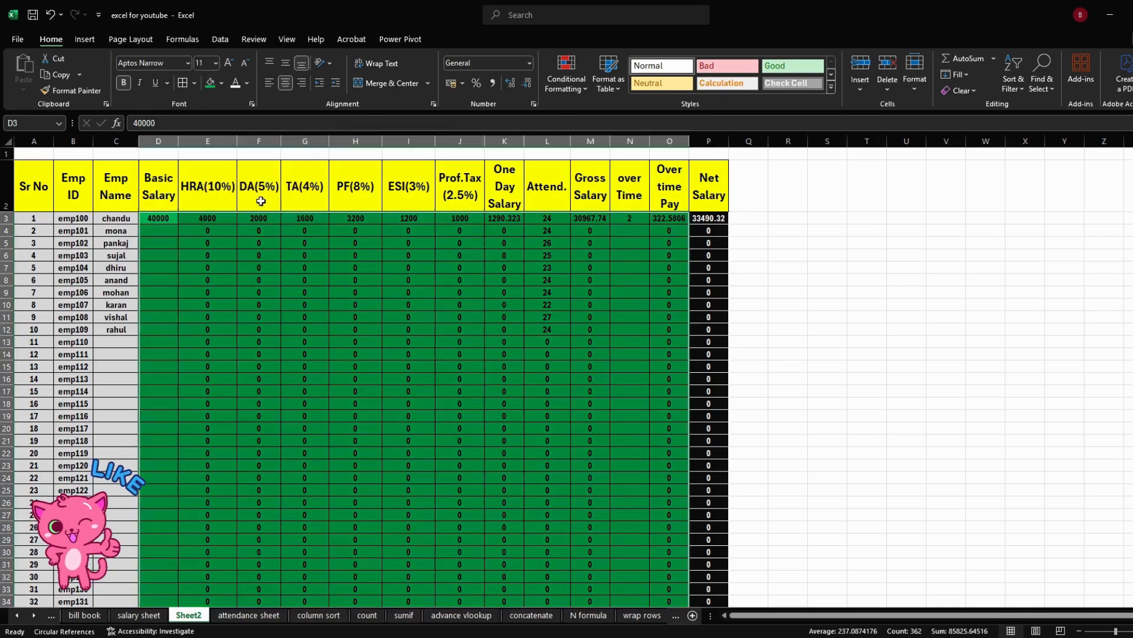
Change the fill of the header row A2:P2 to standard orange.
left_click(51, 181)
left_click_drag(52, 181, 709, 188)
left_click(221, 82)
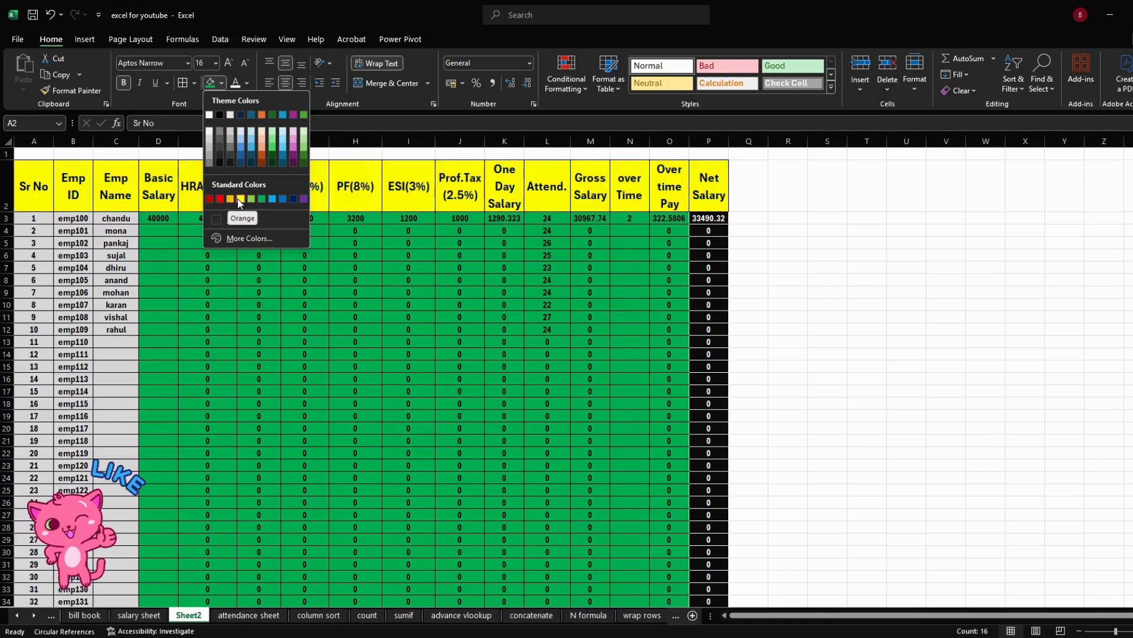
left_click(234, 199)
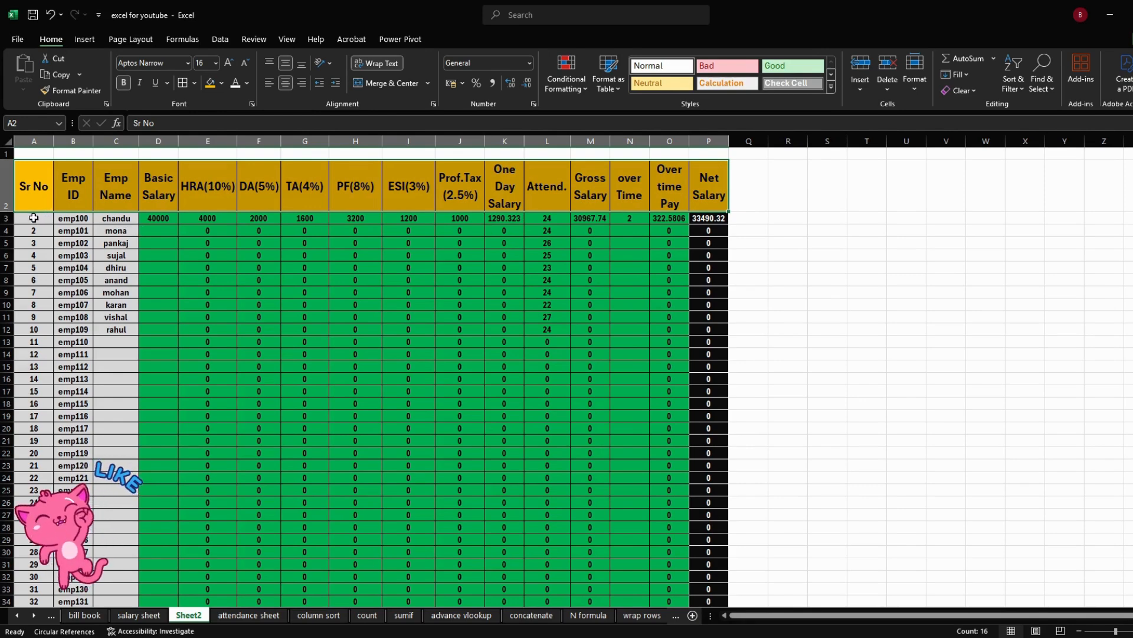
Increase the font size of the employee data cells A3:P38 to 14.
left_click_drag(33, 218, 716, 585)
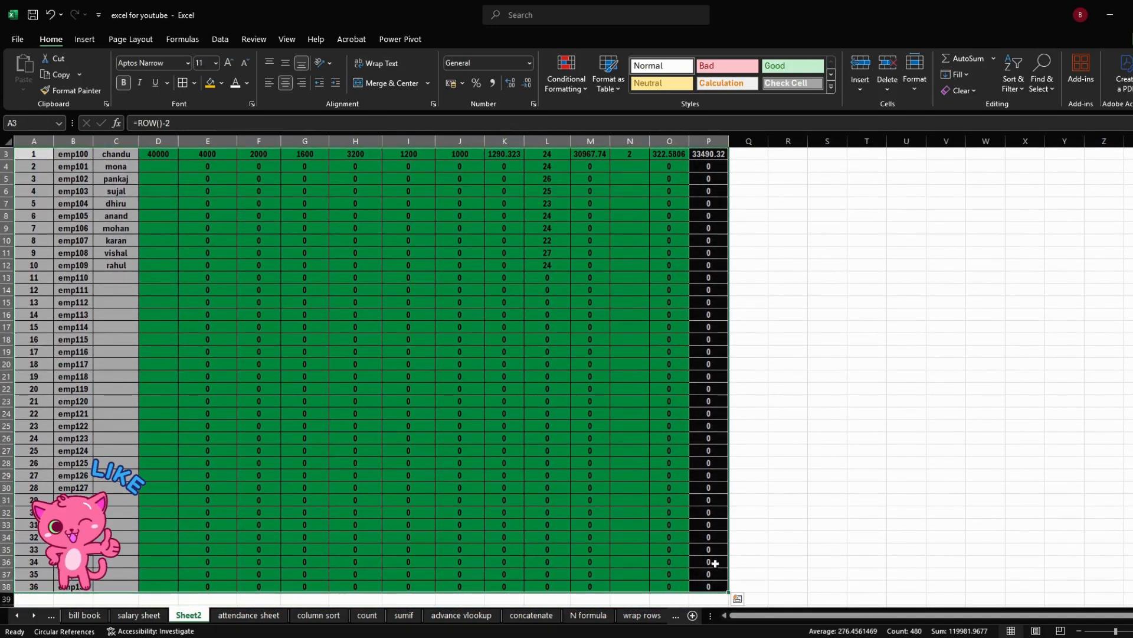
left_click(228, 64)
left_click(228, 64)
scroll(466, 324, "up", 1)
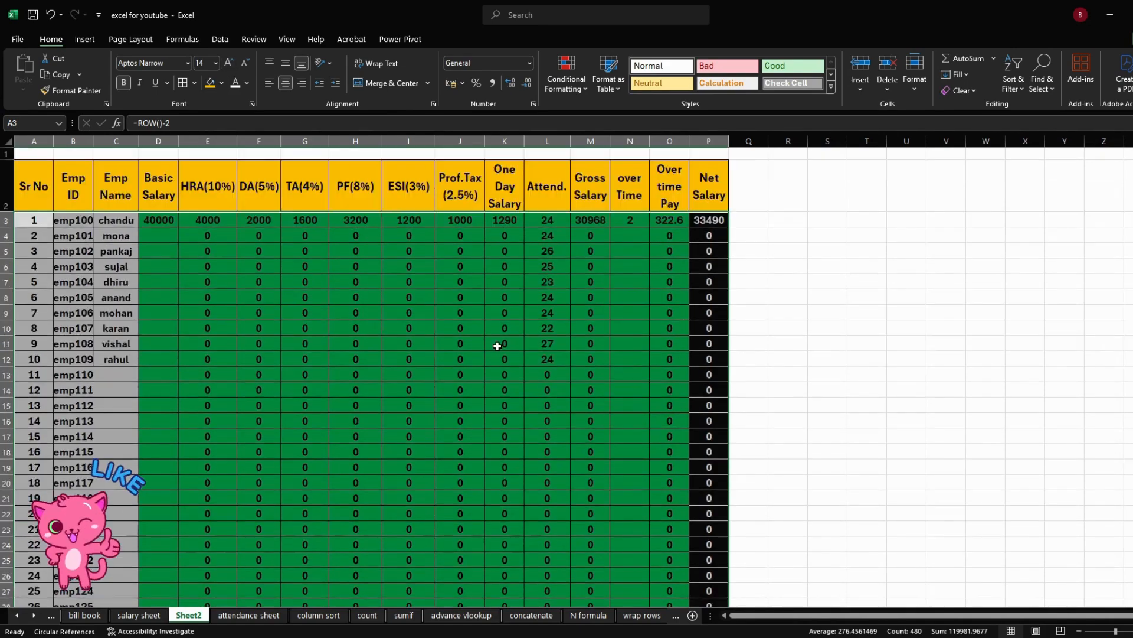
Auto-fit the width of the Emp ID column and dismiss the circular reference warning.
left_click(506, 346)
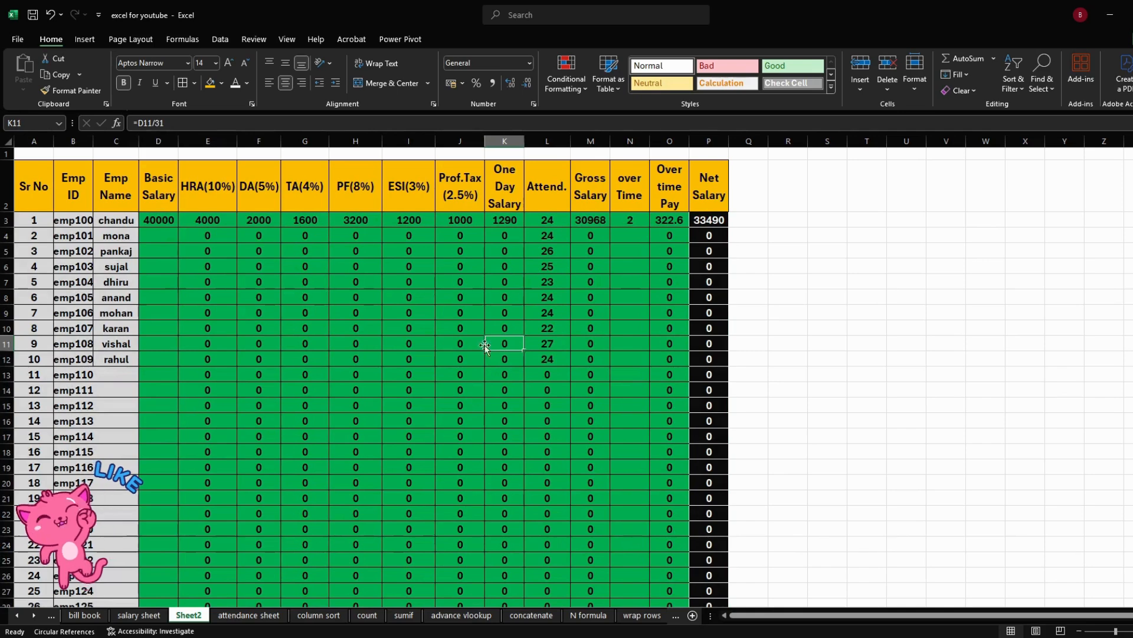
double_click(93, 141)
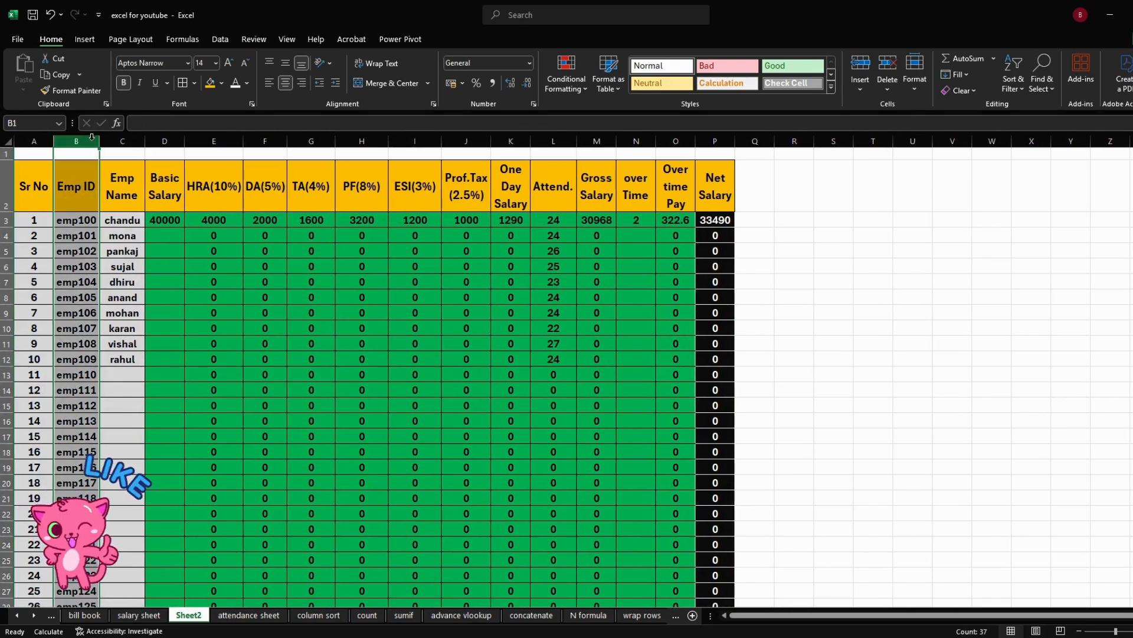
left_click(176, 278)
left_click_drag(177, 276, 176, 268)
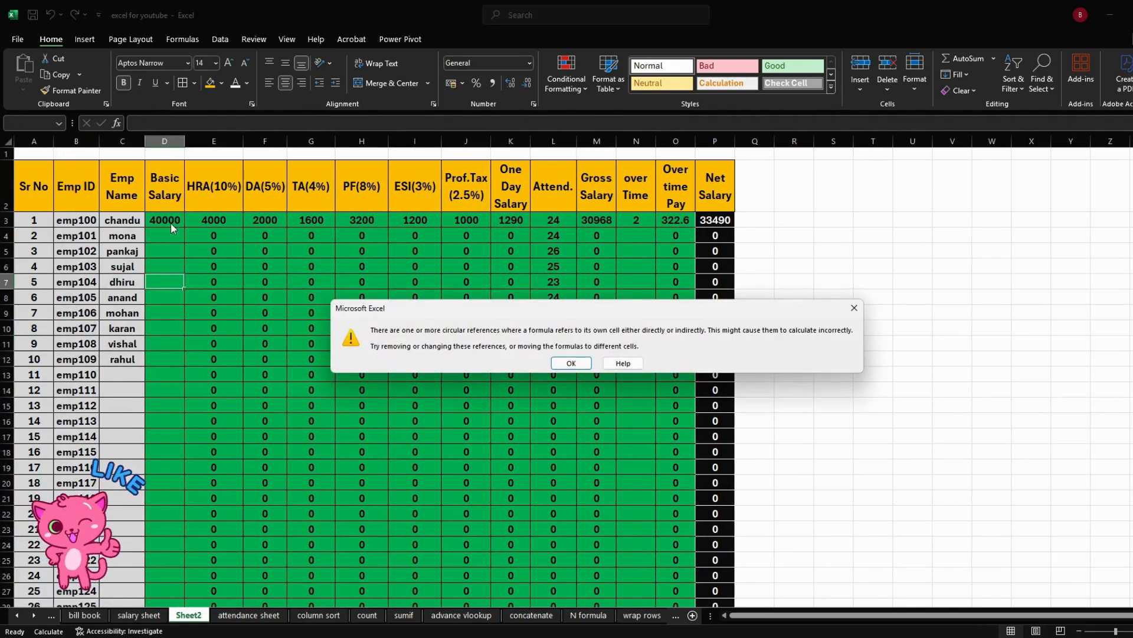
left_click(859, 313)
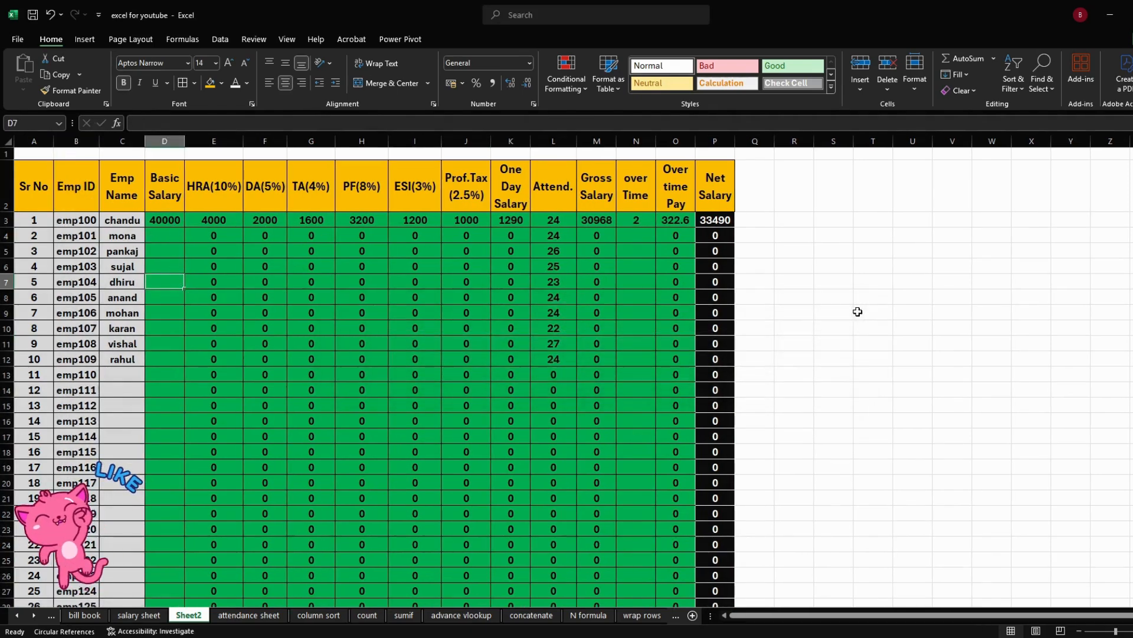
Enter a basic salary of 25000 in D4 and an over time value of 3 in N4 for the second employee.
left_click(170, 241)
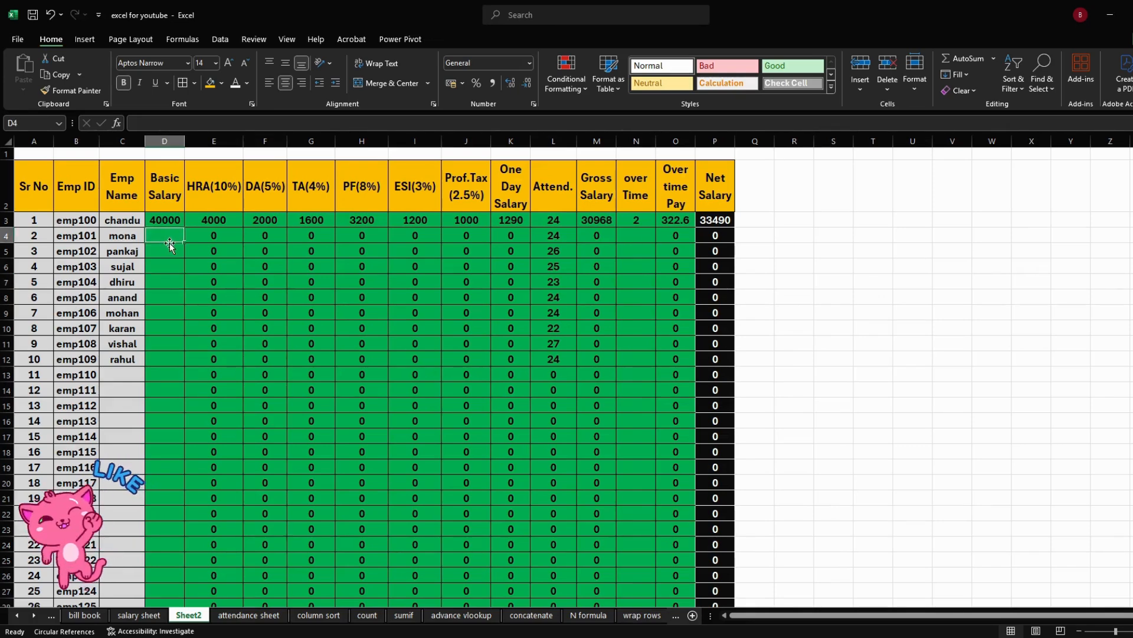
type("25000")
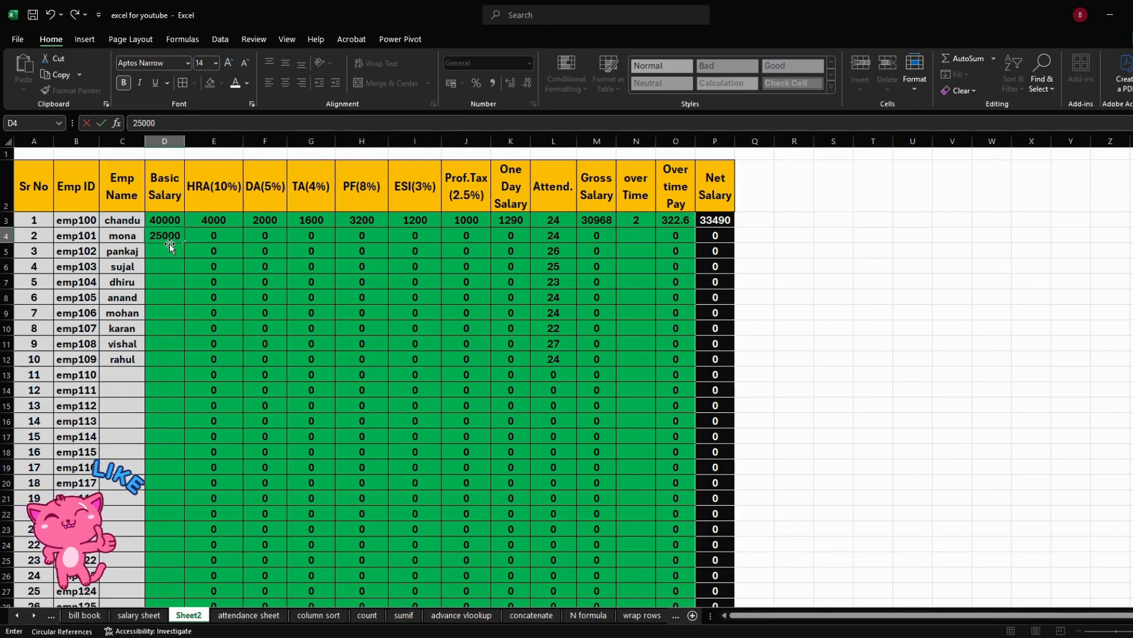
key("Return")
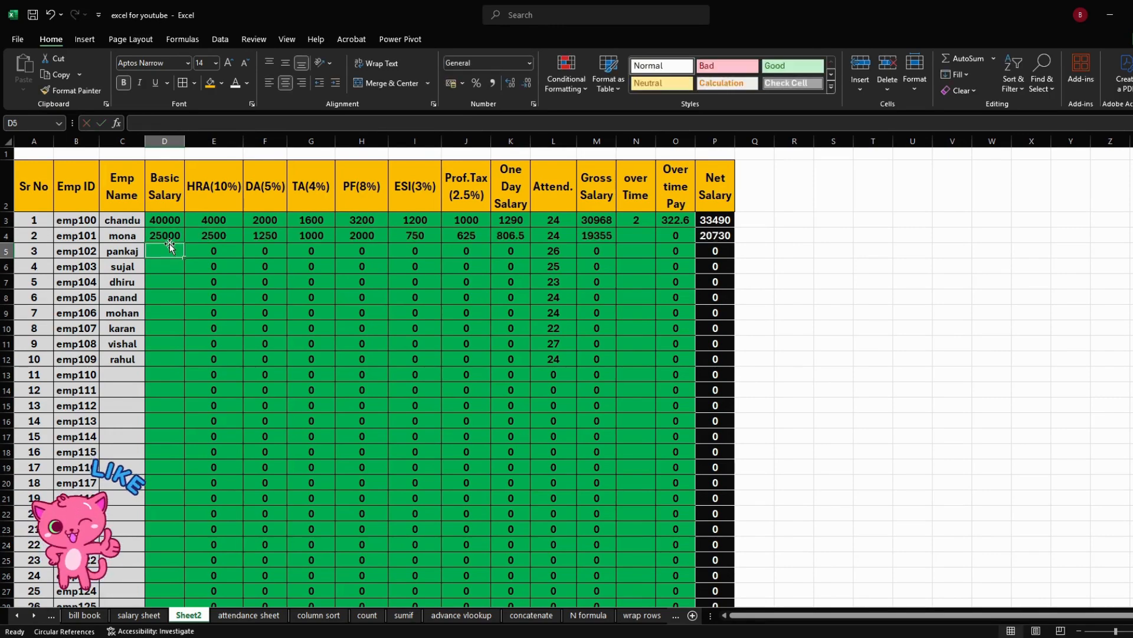
left_click(626, 237)
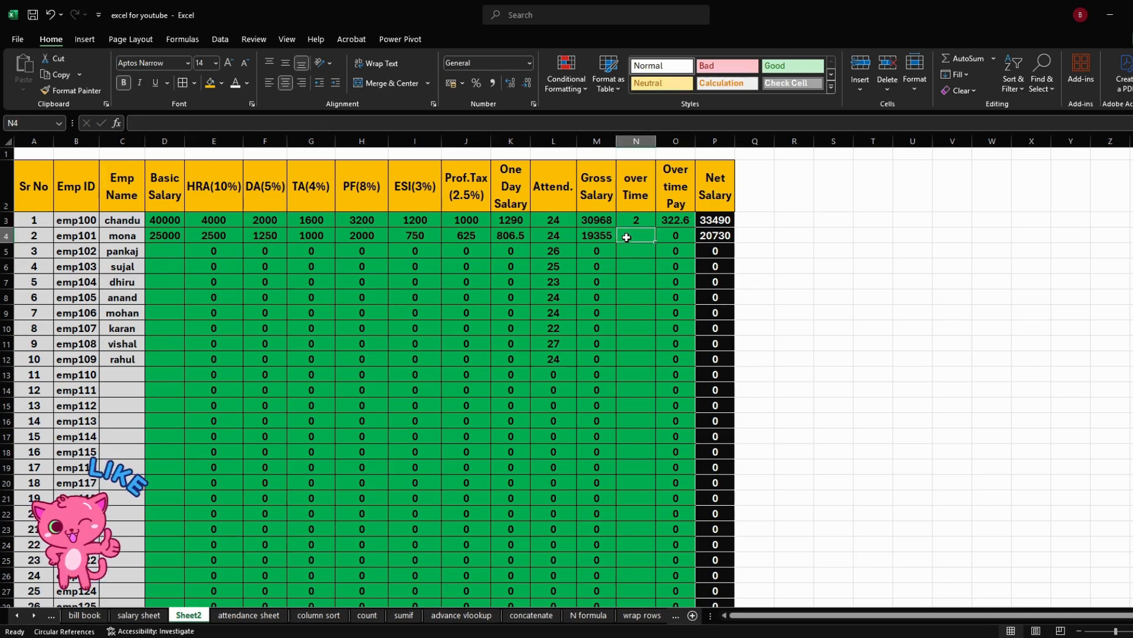
type("3")
key("Return")
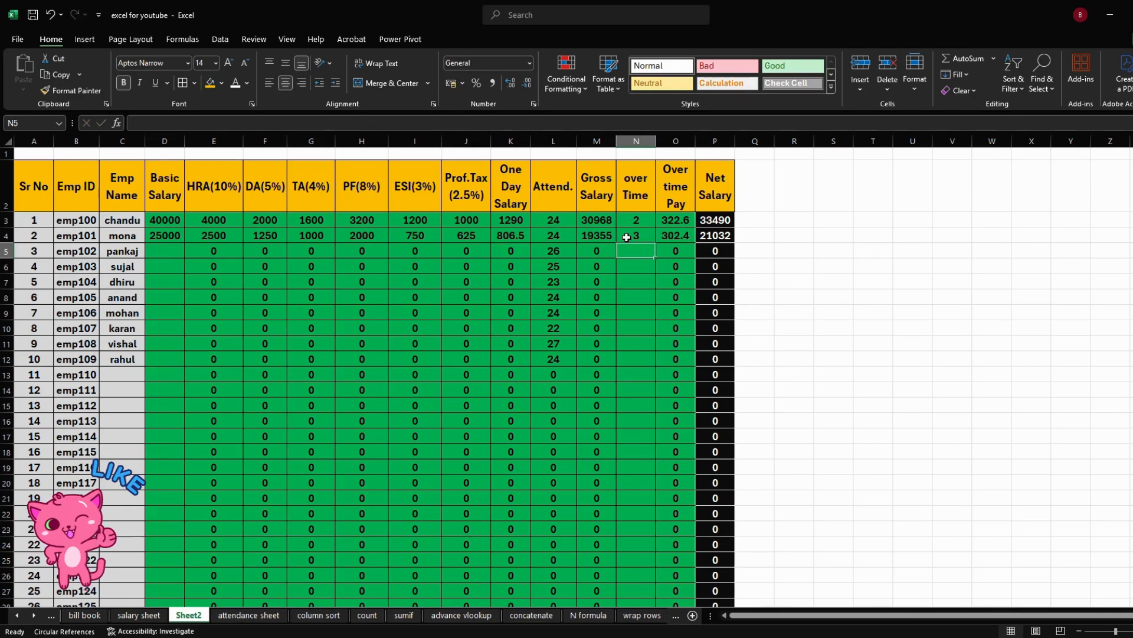
Enter basic salaries of 45000, 36000 and 25000 in cells D5, D6 and D7.
left_click(160, 246)
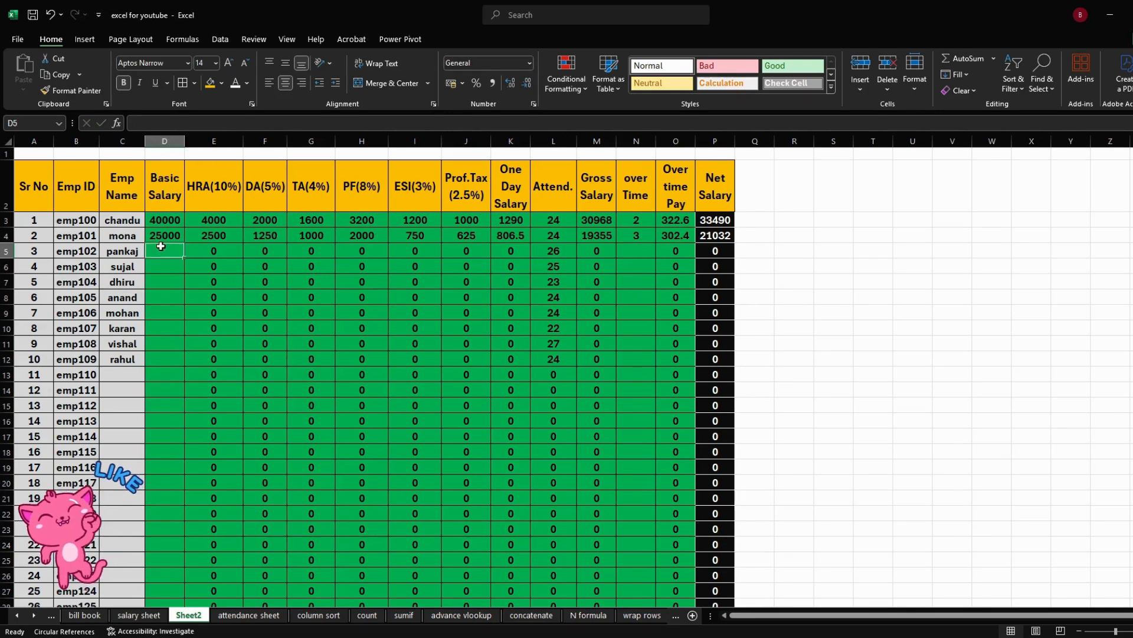
type("45000")
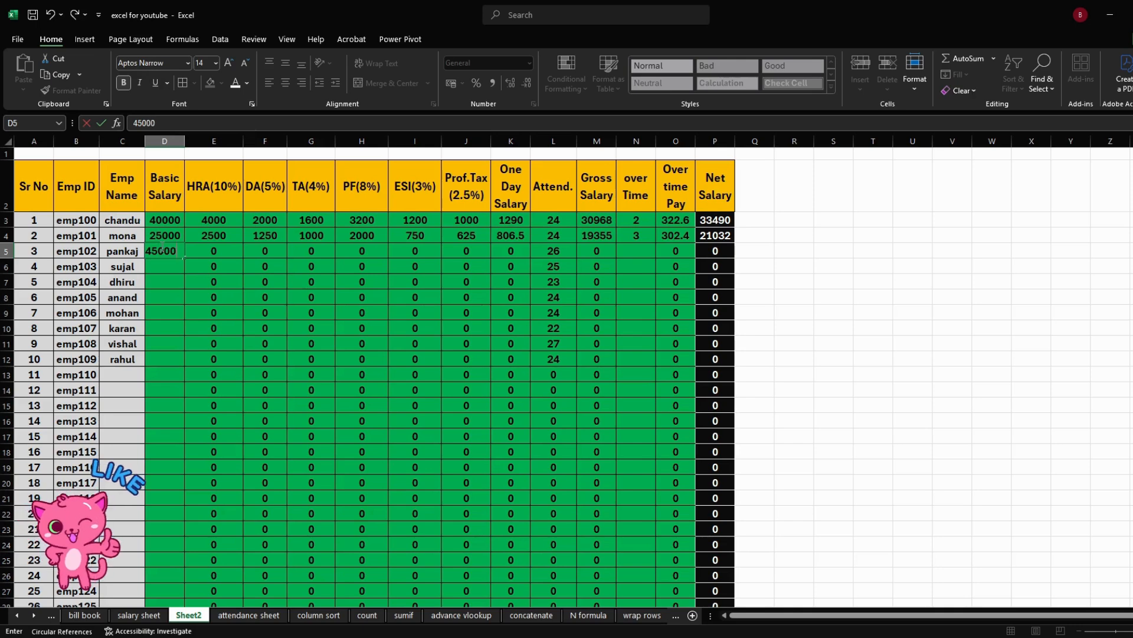
key("Return")
type("360")
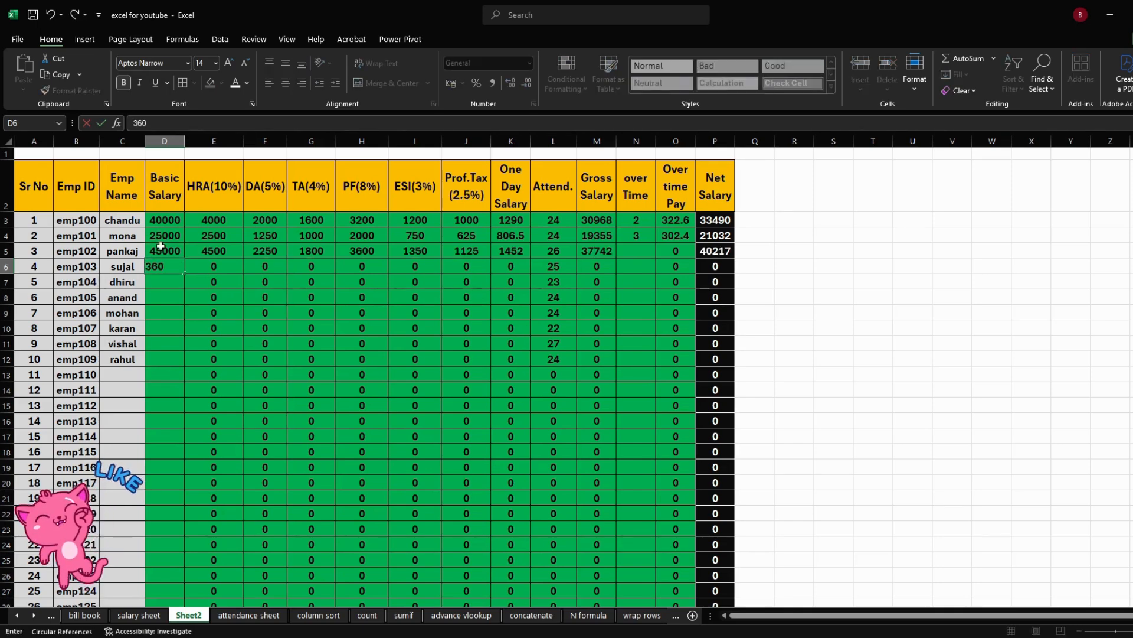
type("00")
key("Return")
type("2")
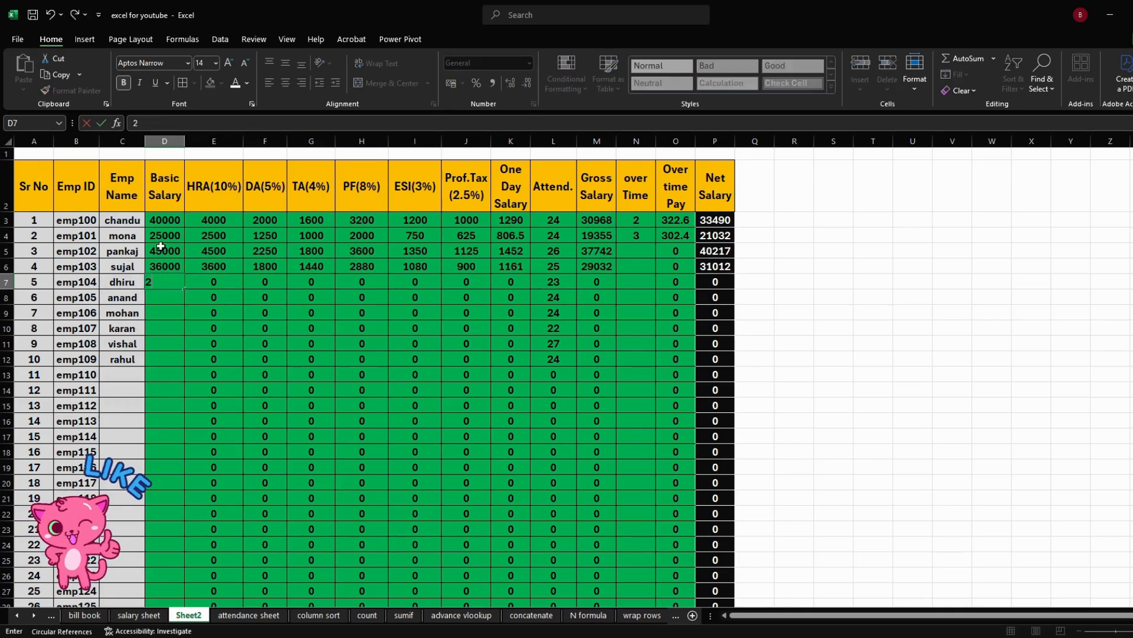
type("500")
key("Return")
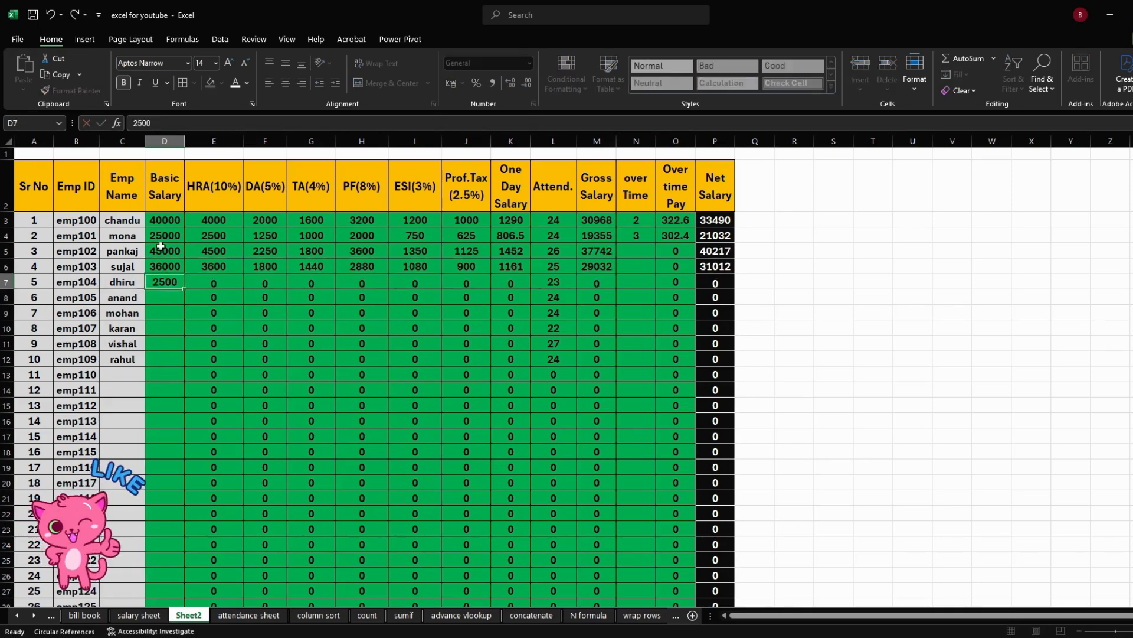
key("Up")
type("2500")
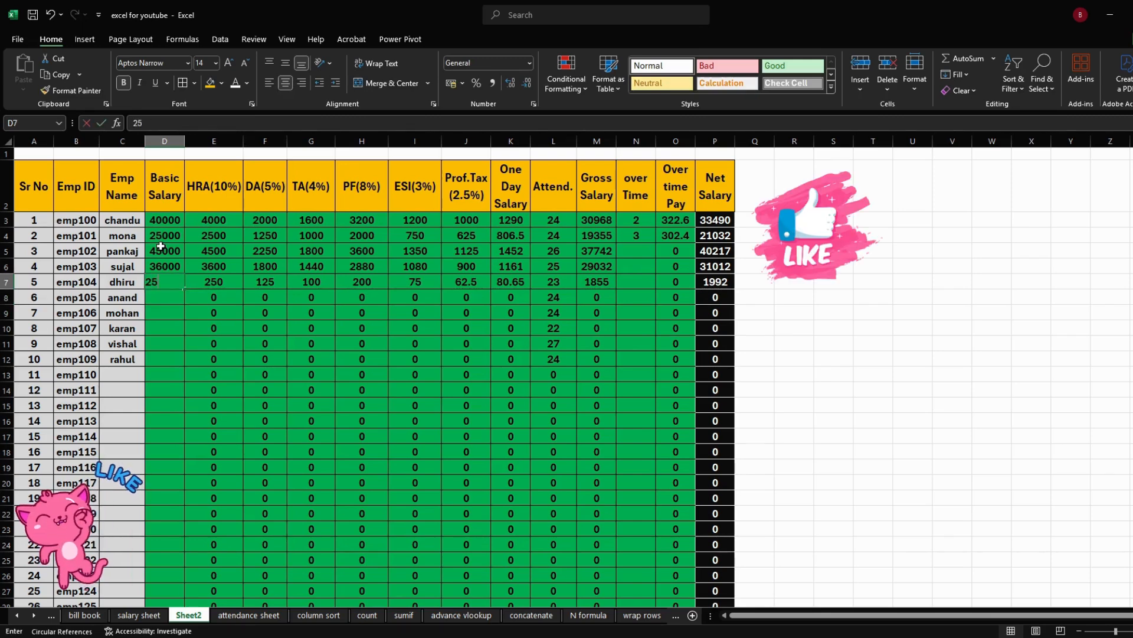
key("Return")
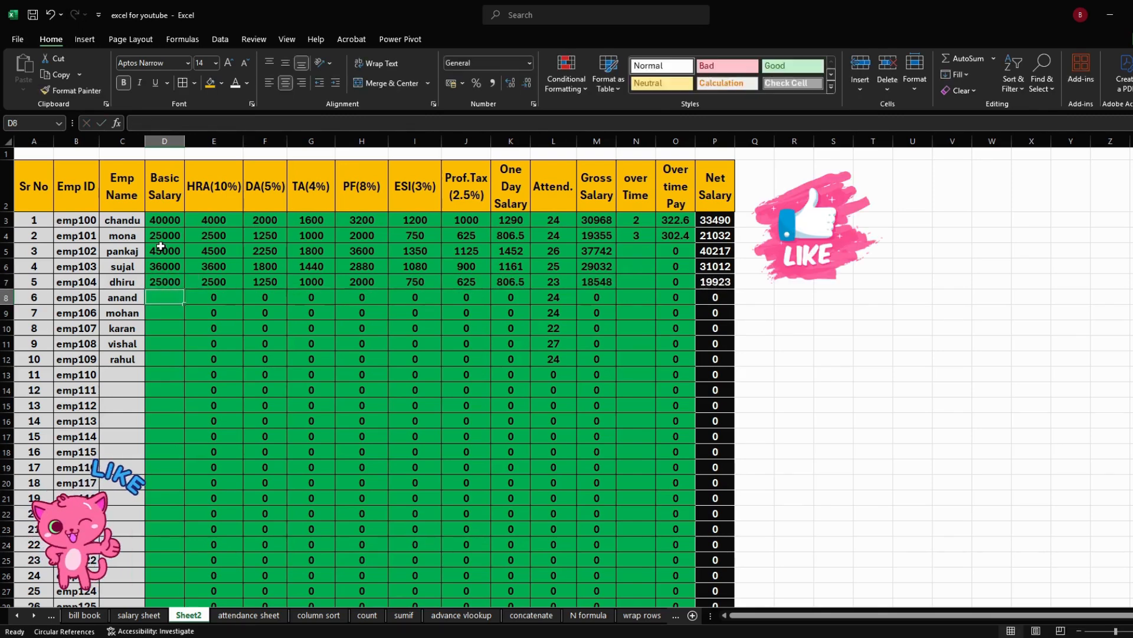
Enter basic salaries of 48000, 45000 and 47000 in cells D8, D9 and D10.
type("48000")
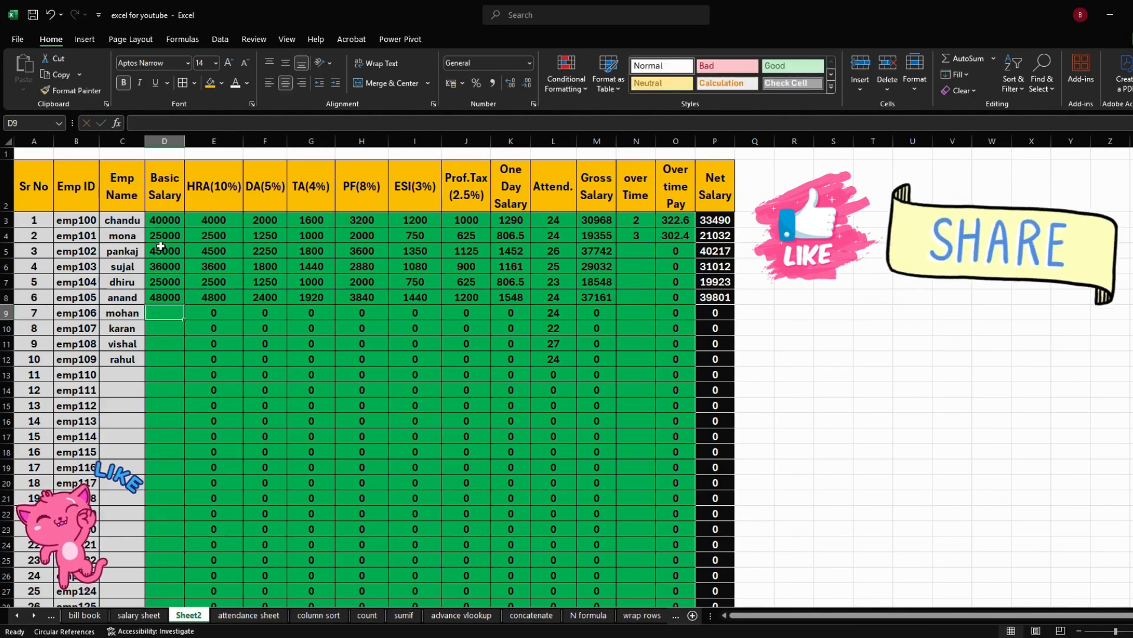
type("3")
key("Return")
key("Return")
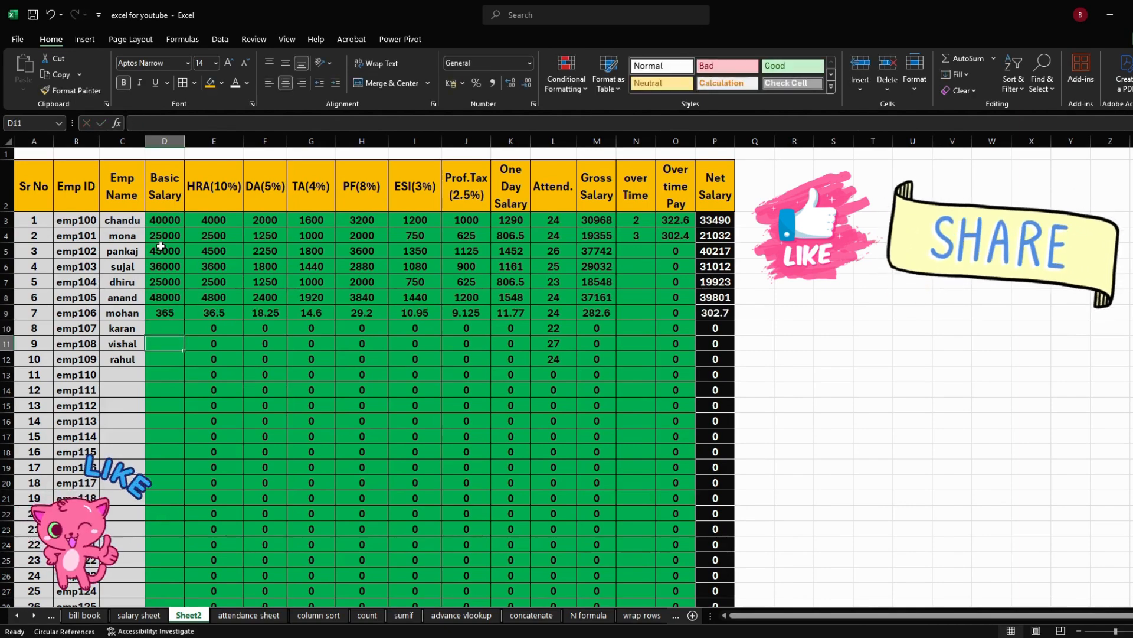
type("45000")
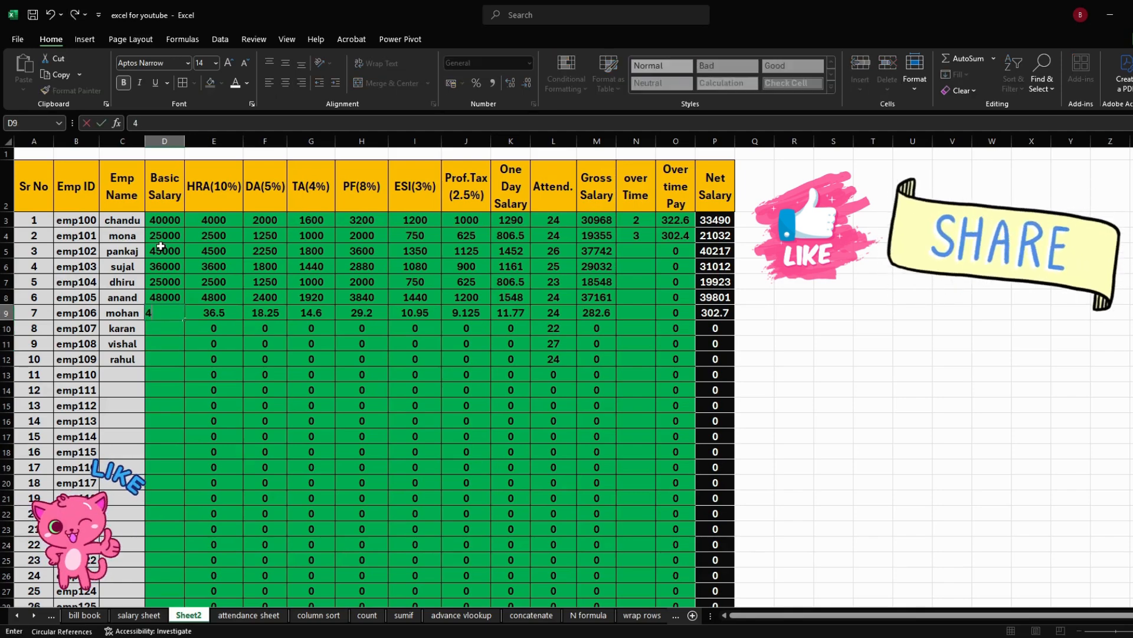
key("Return")
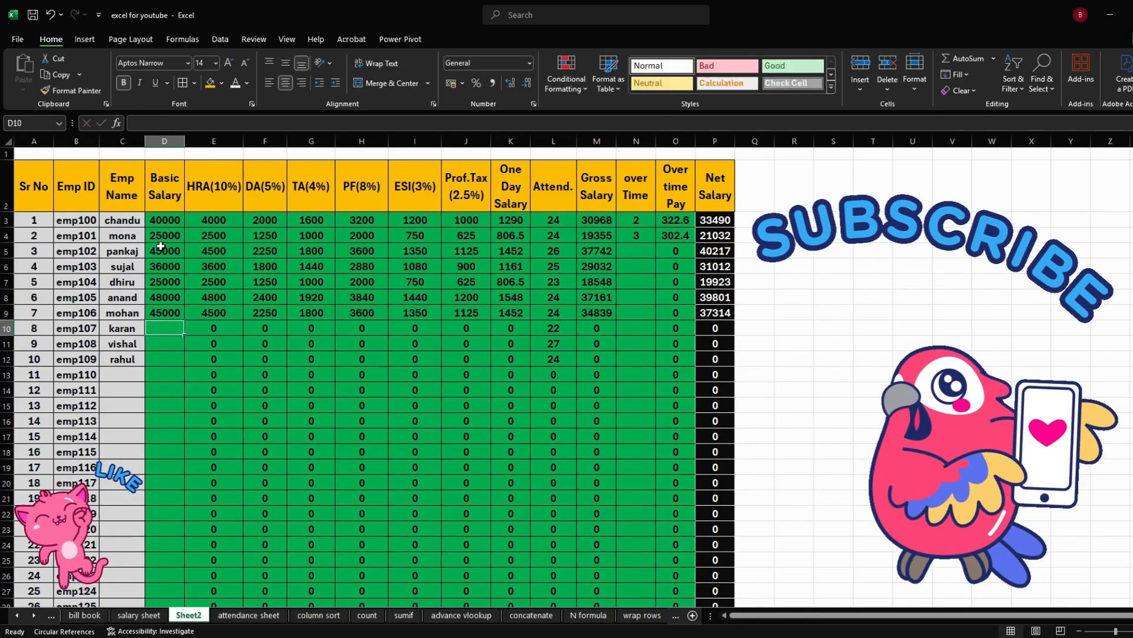
type("47000")
key("Return")
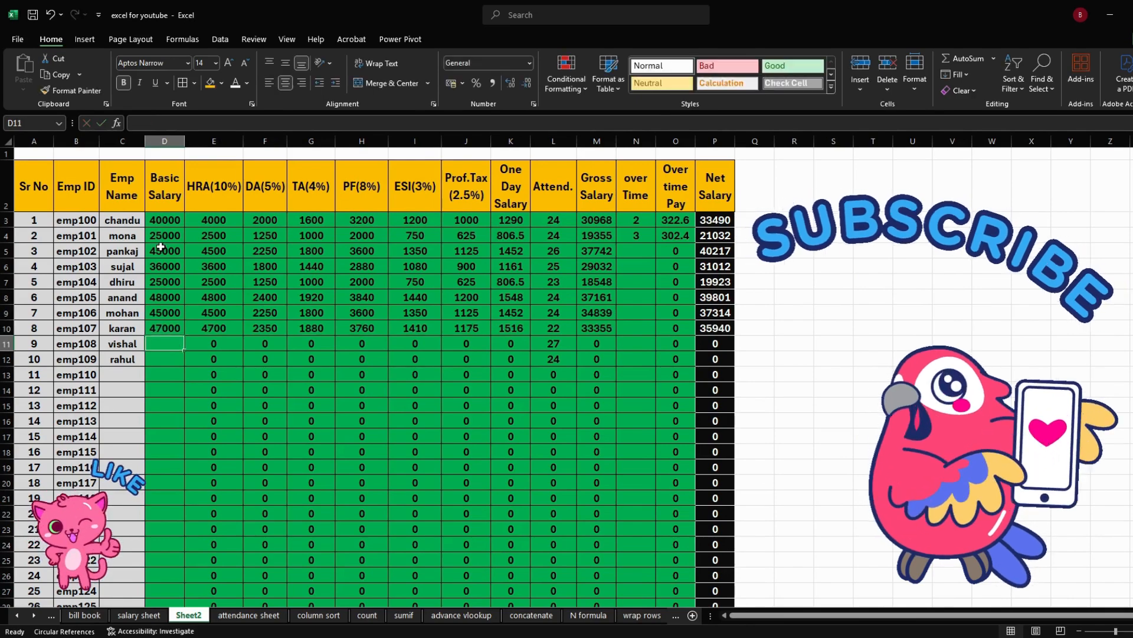